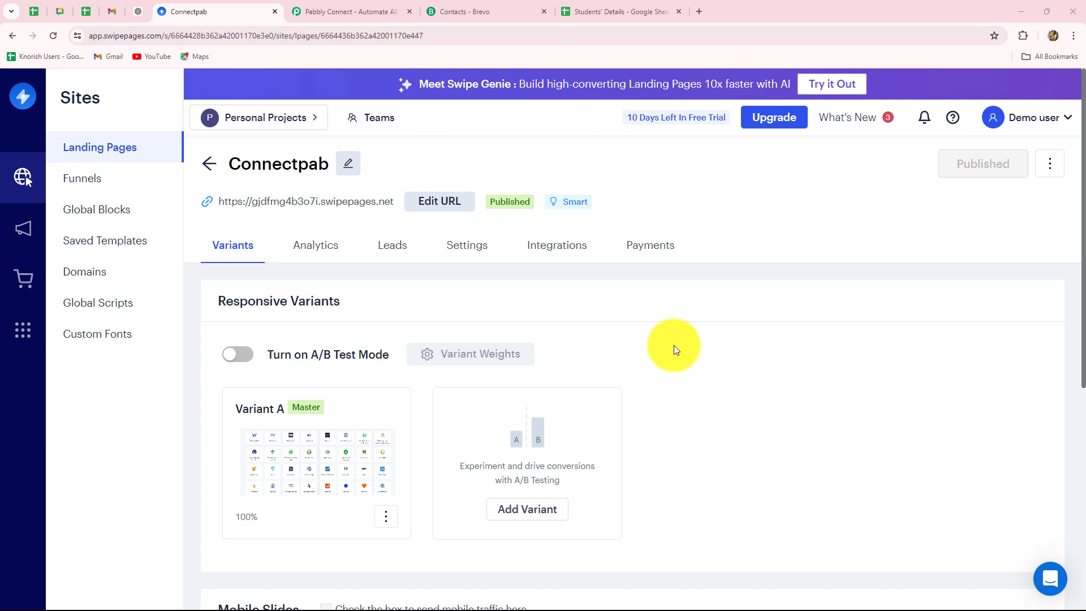
# After reviewing the published Connectpab landing page, switch to the Brevo contacts list
pyautogui.click(458, 11)
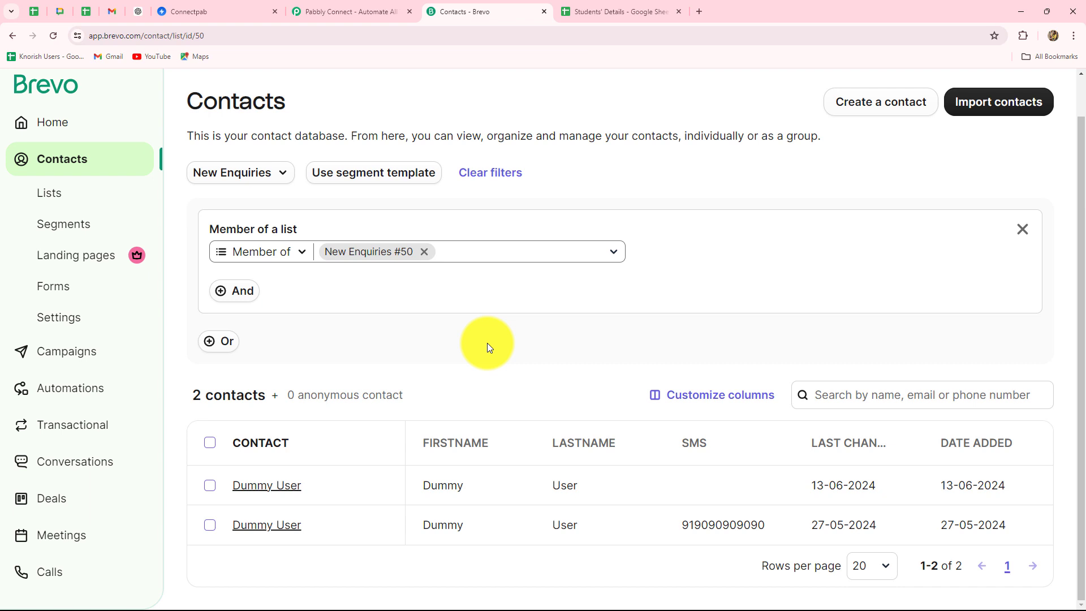
# After checking the two New Enquiries contacts in Brevo, go to the Students' Details spreadsheet
pyautogui.click(594, 12)
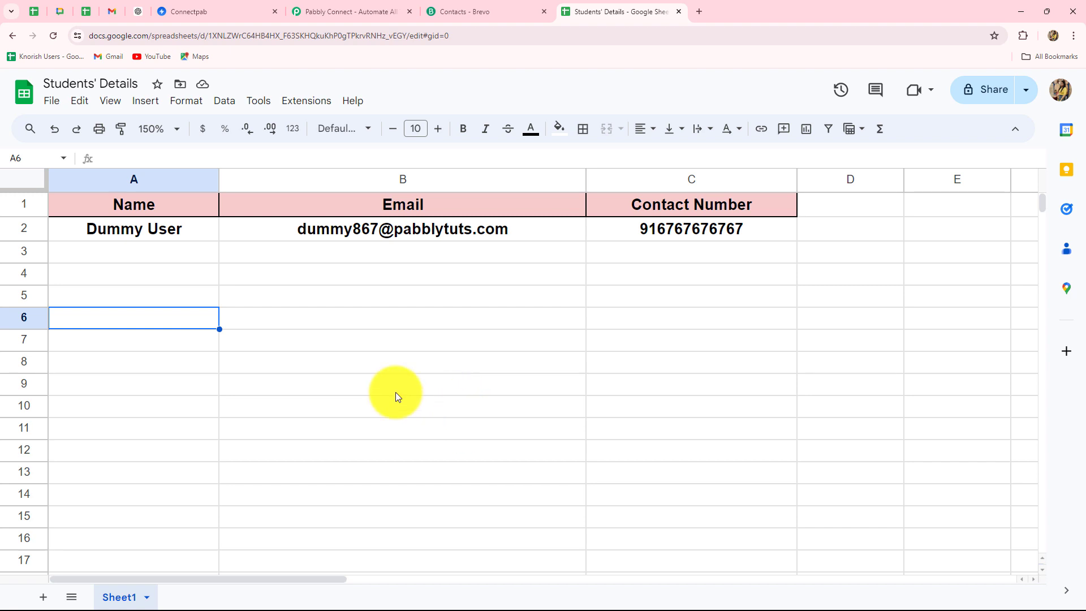
# Cycle through the Swipe Pages, Brevo and Students' Details tabs, ending on the Pabbly Connect homepage
pyautogui.click(320, 11)
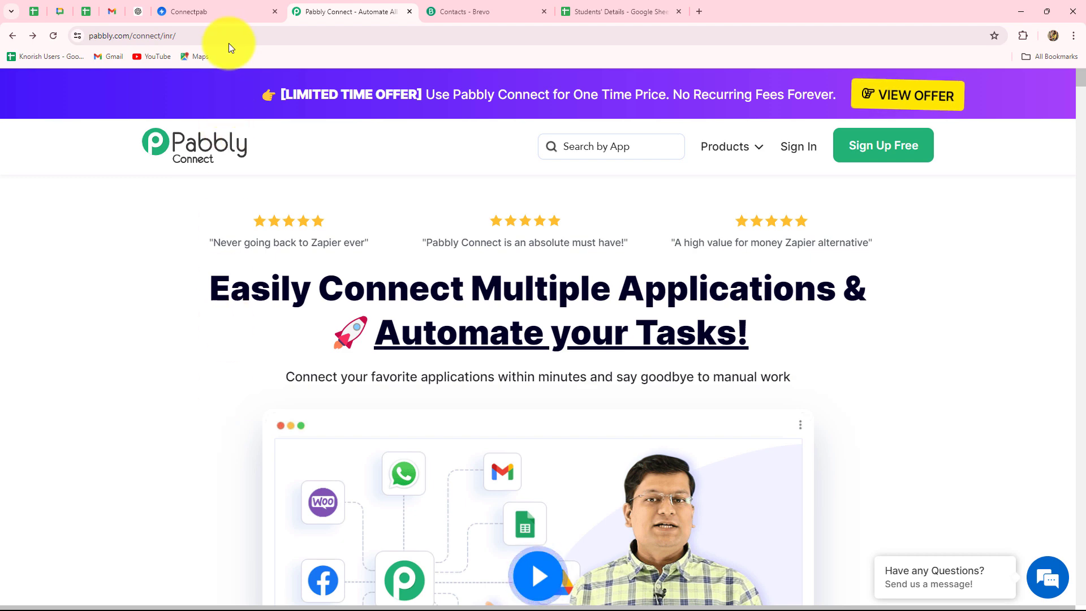
pyautogui.click(219, 13)
pyautogui.click(465, 8)
pyautogui.click(628, 12)
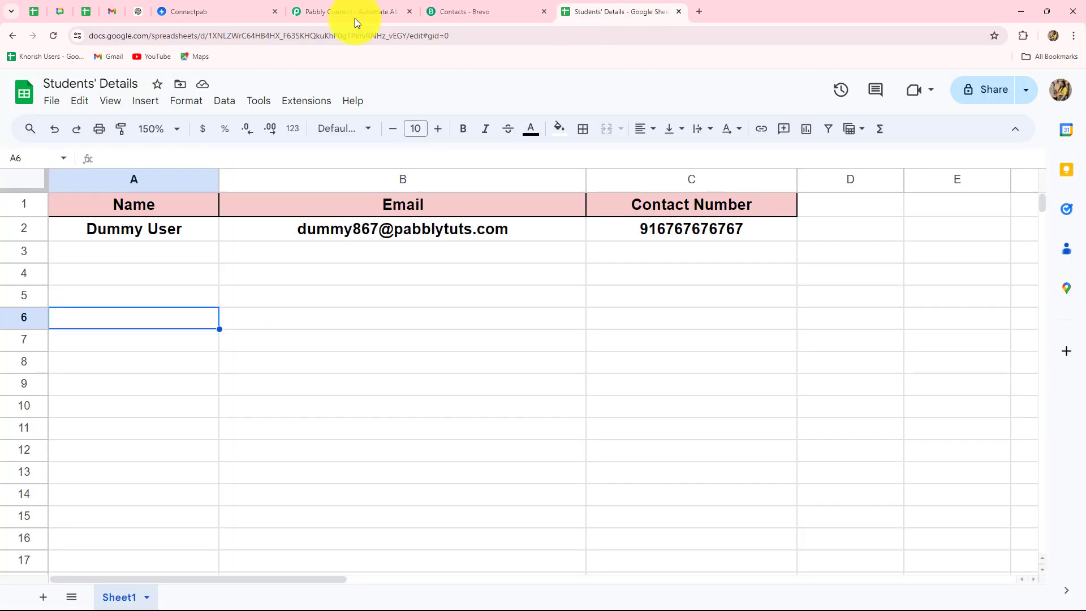
pyautogui.click(355, 14)
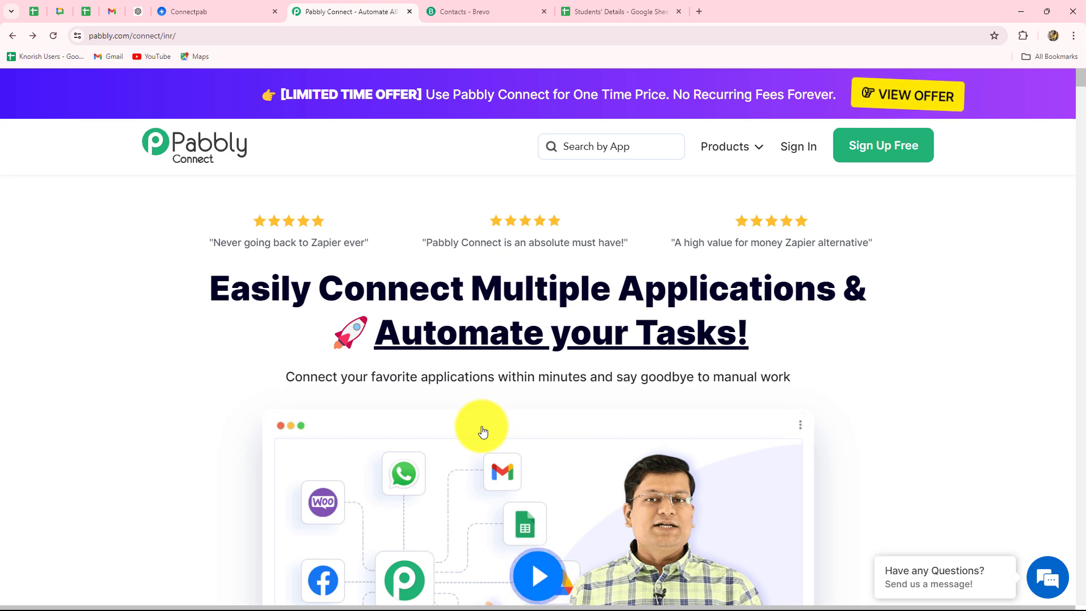
# Sign in from the Pabbly Connect homepage to reach the All Pabbly Apps page
pyautogui.click(803, 153)
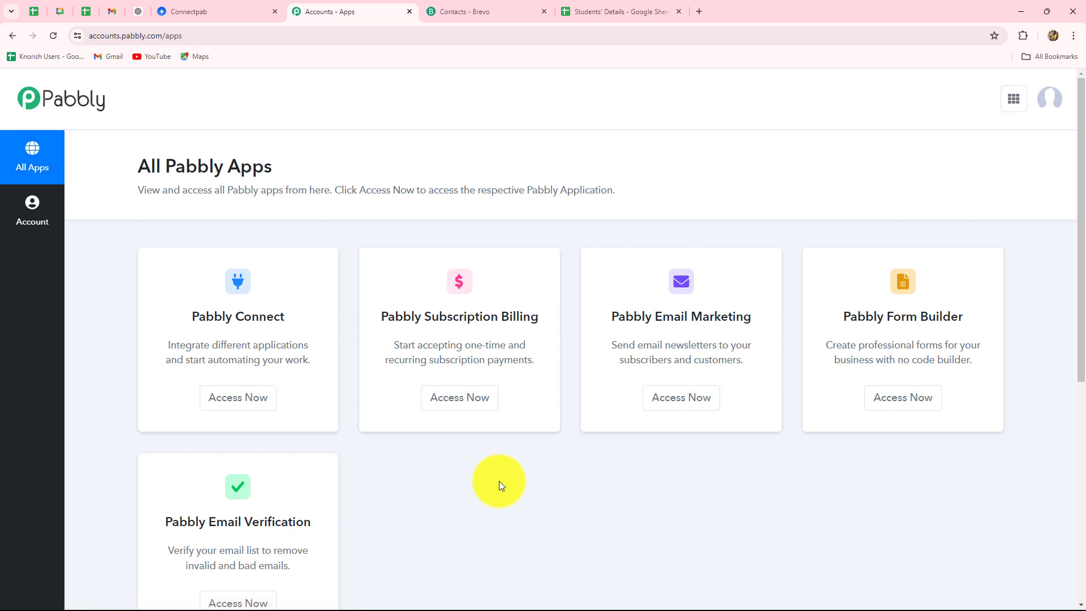
# Access the Pabbly Connect dashboard and scroll through its task counts and folders
pyautogui.moveTo(189, 315); pyautogui.dragTo(264, 355)
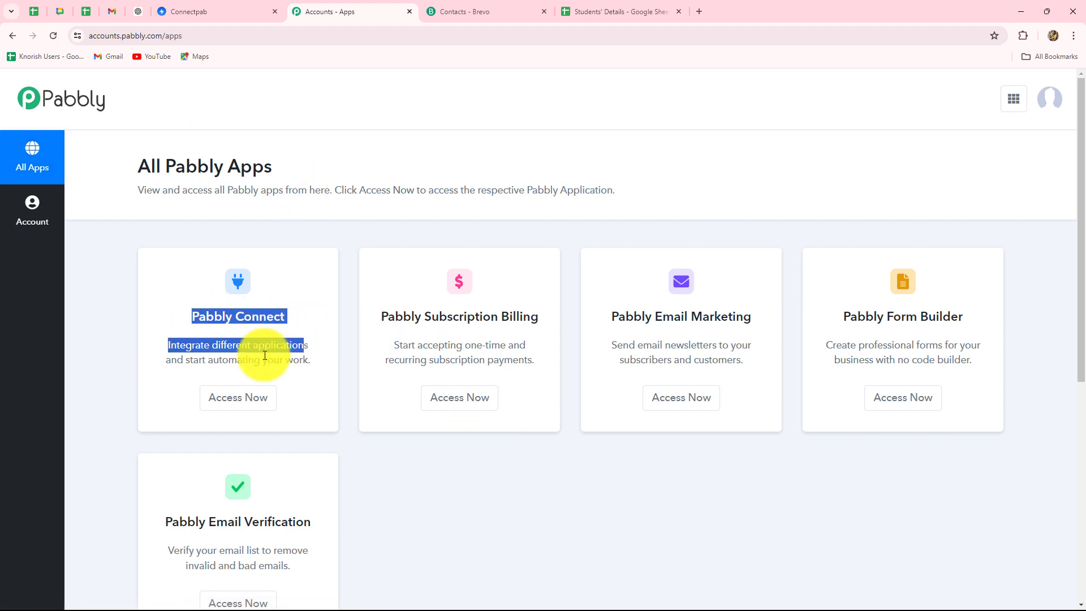
pyautogui.click(236, 398)
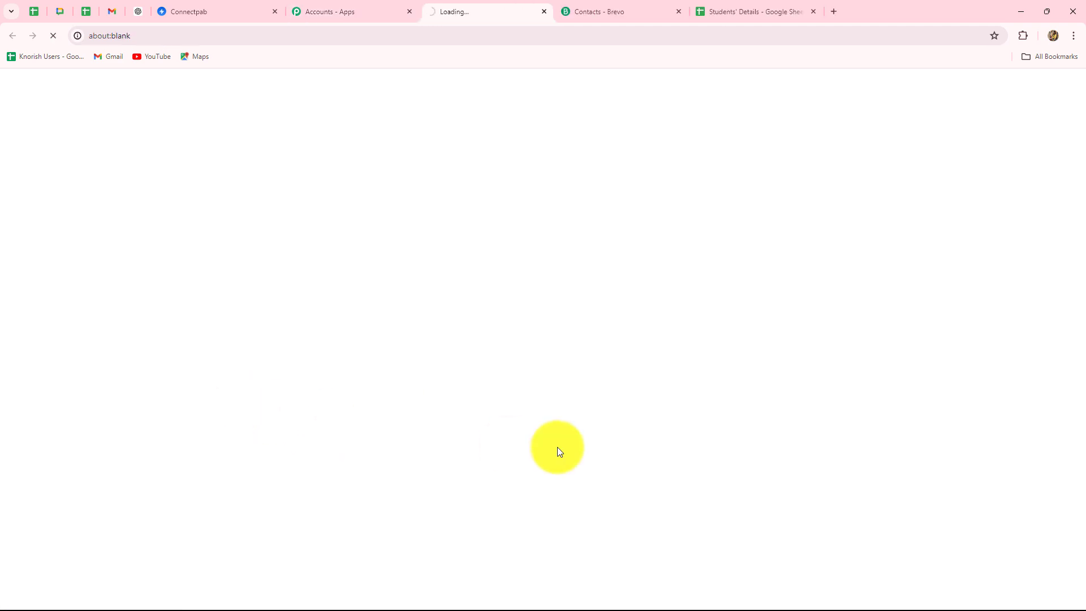
pyautogui.scroll(-2, 540, 464)
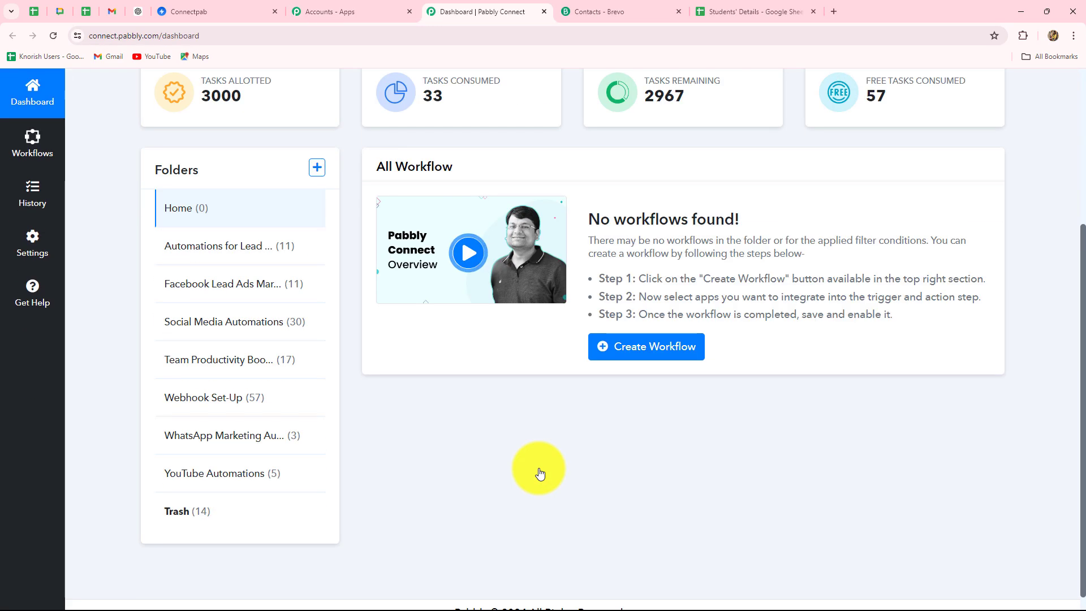
pyautogui.scroll(3, 524, 512)
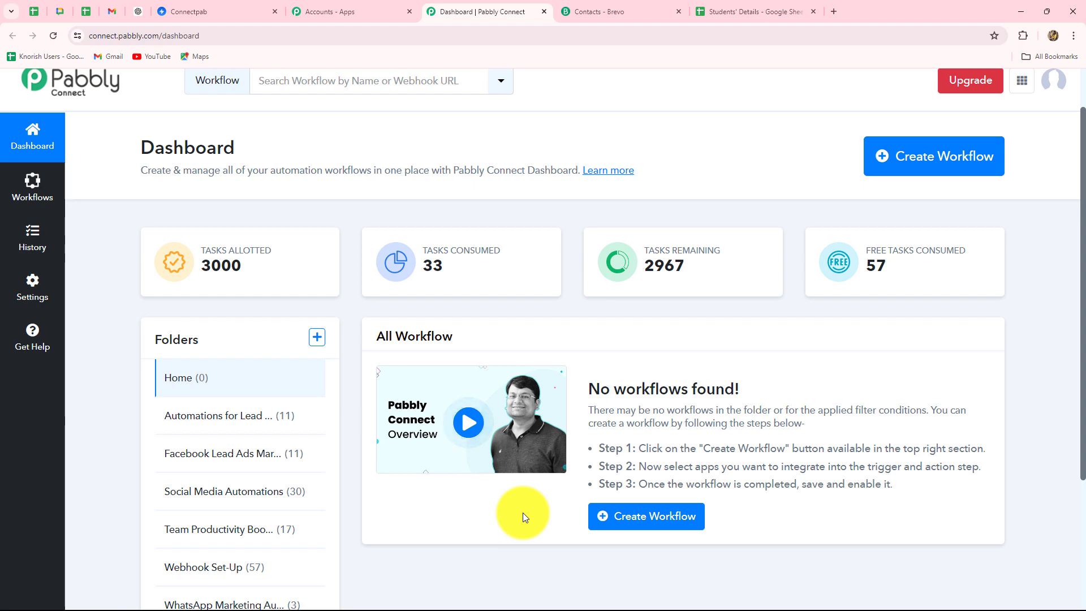
pyautogui.scroll(-3, 520, 513)
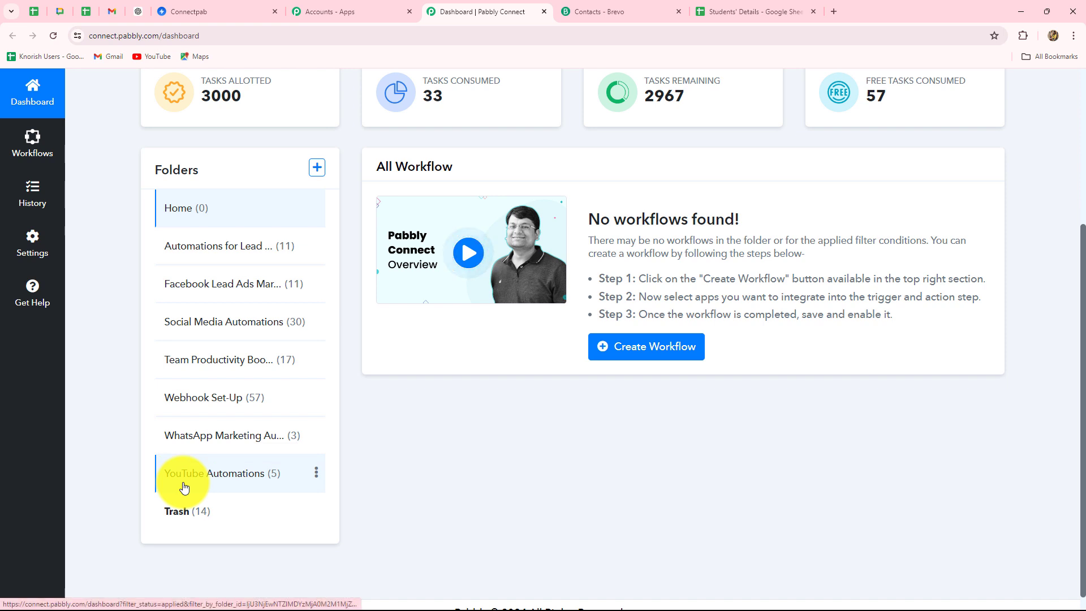
pyautogui.scroll(4, 452, 492)
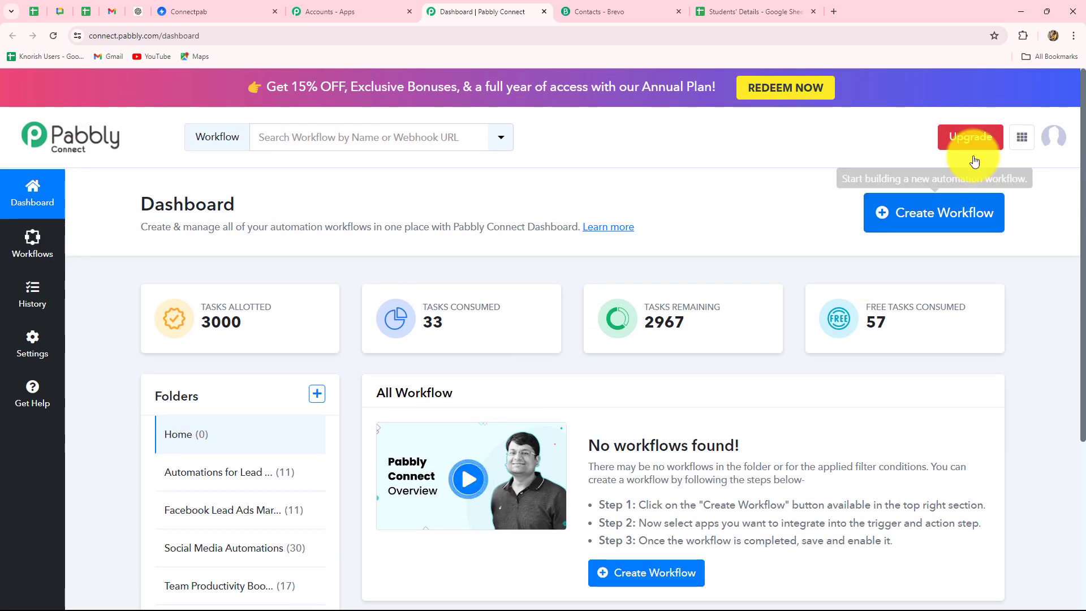
# Create the Swipe Pages-to-Brevo workflow with the pasted name in Automations for Lead Management
pyautogui.click(953, 232)
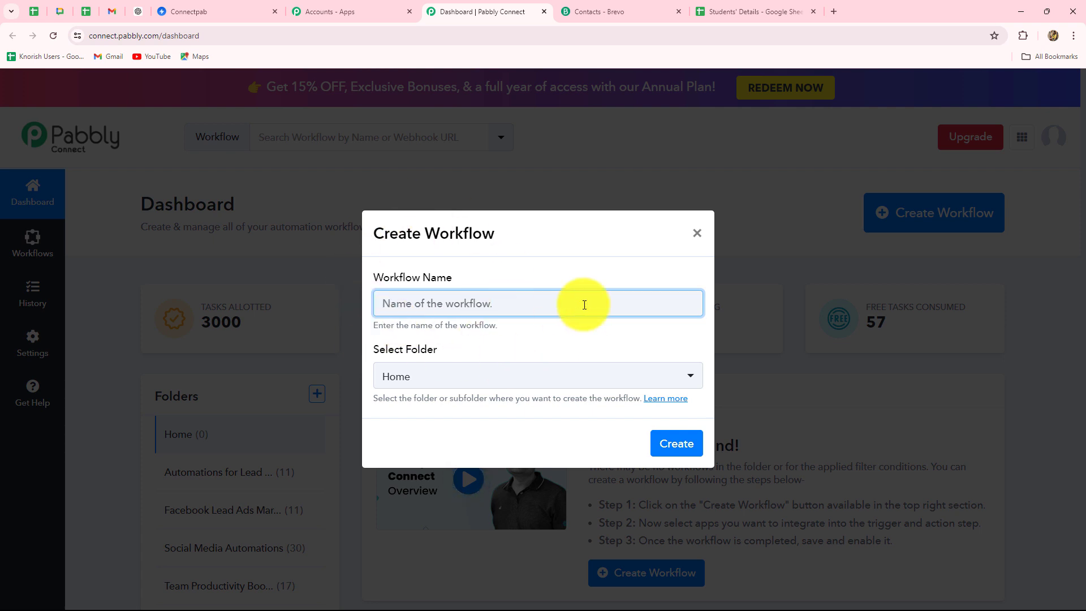
pyautogui.hotkey('ctrl', 'v')
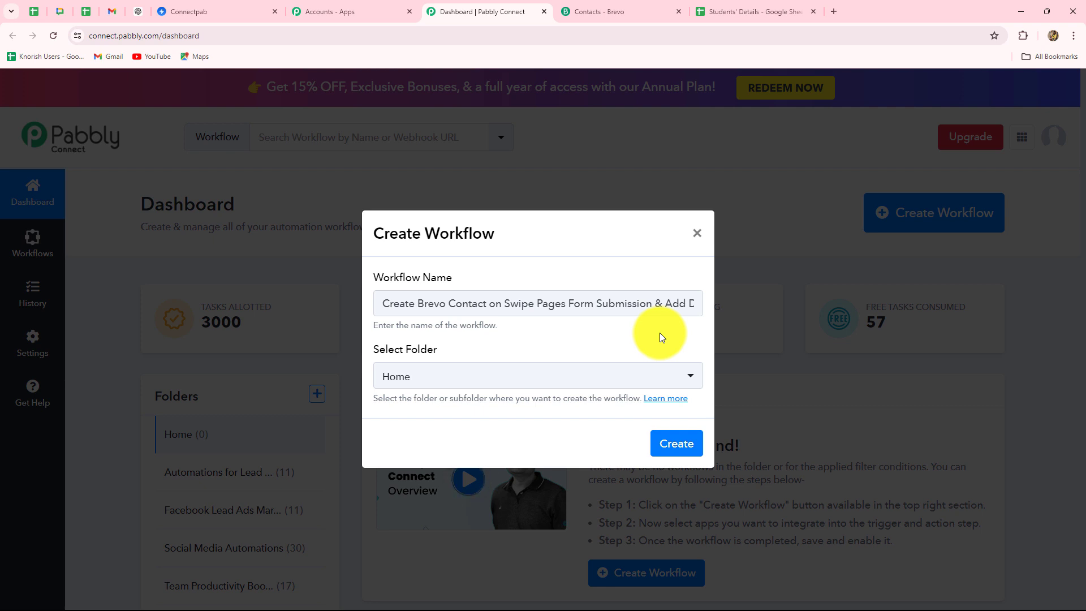
pyautogui.click(497, 379)
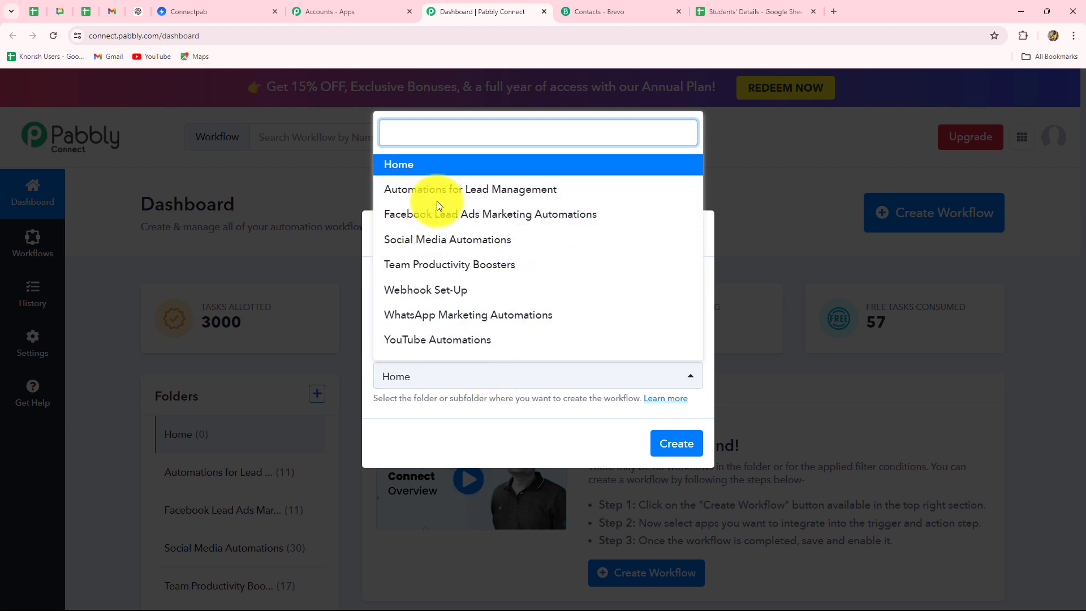
pyautogui.click(508, 195)
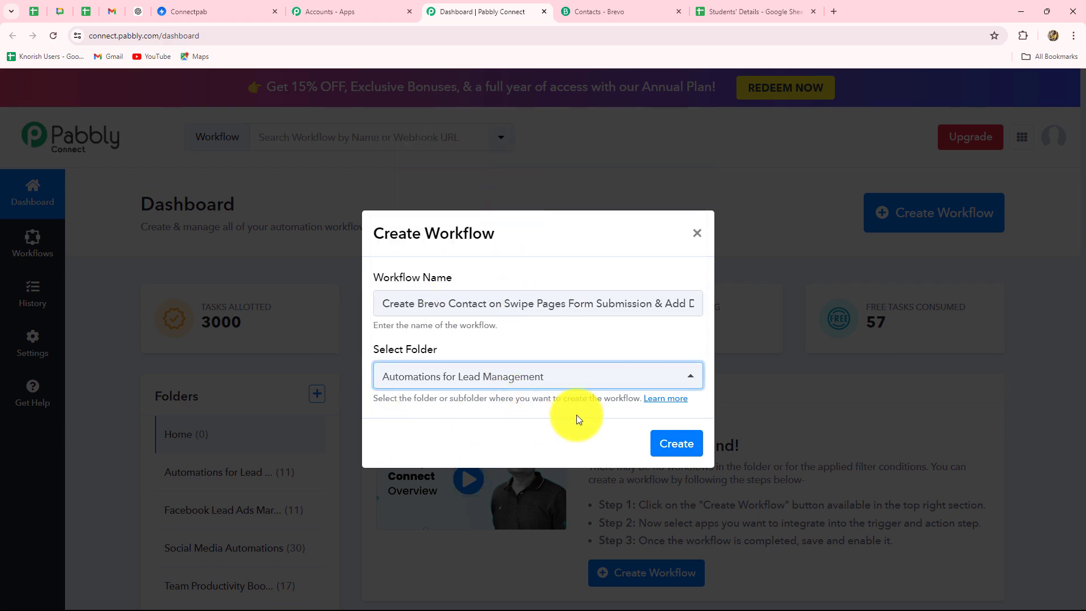
pyautogui.click(673, 443)
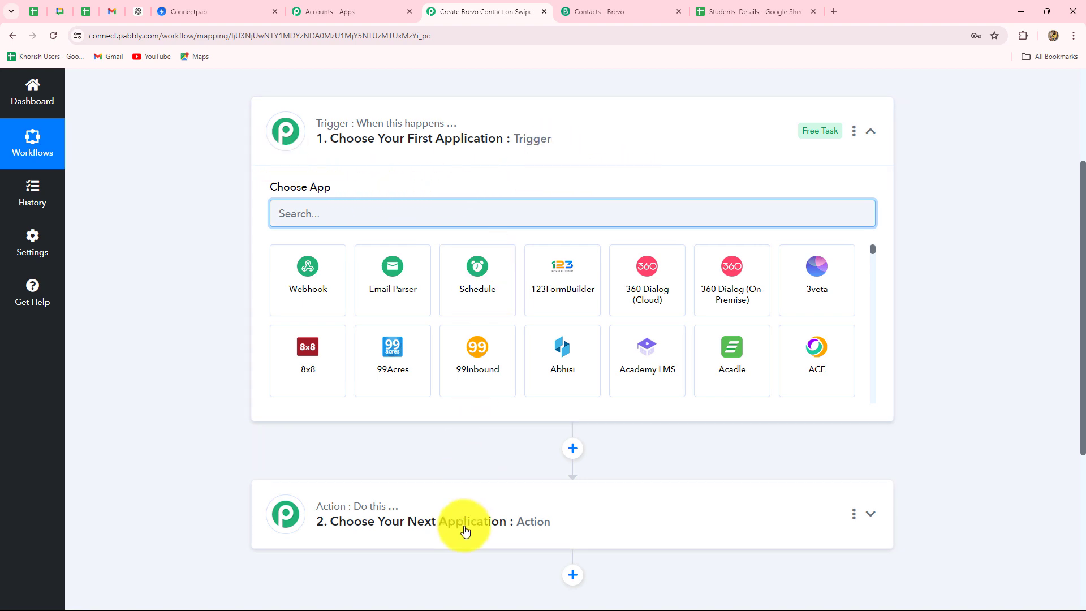
# Scroll through the new workflow's empty trigger and action steps
pyautogui.scroll(-1, 463, 526)
pyautogui.scroll(-3, 465, 529)
pyautogui.scroll(4, 464, 527)
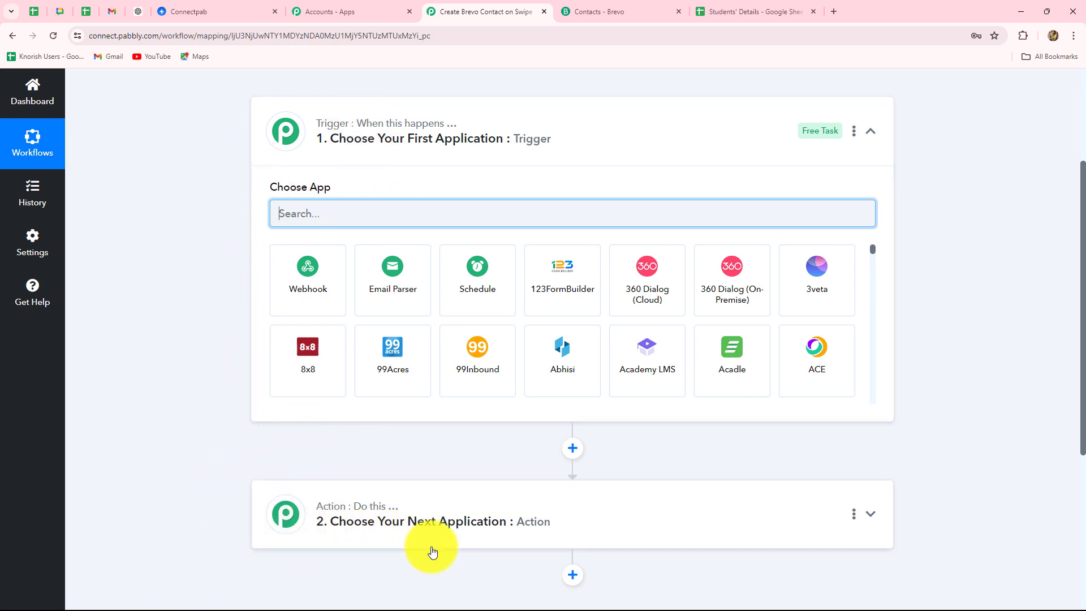
pyautogui.scroll(-5, 433, 552)
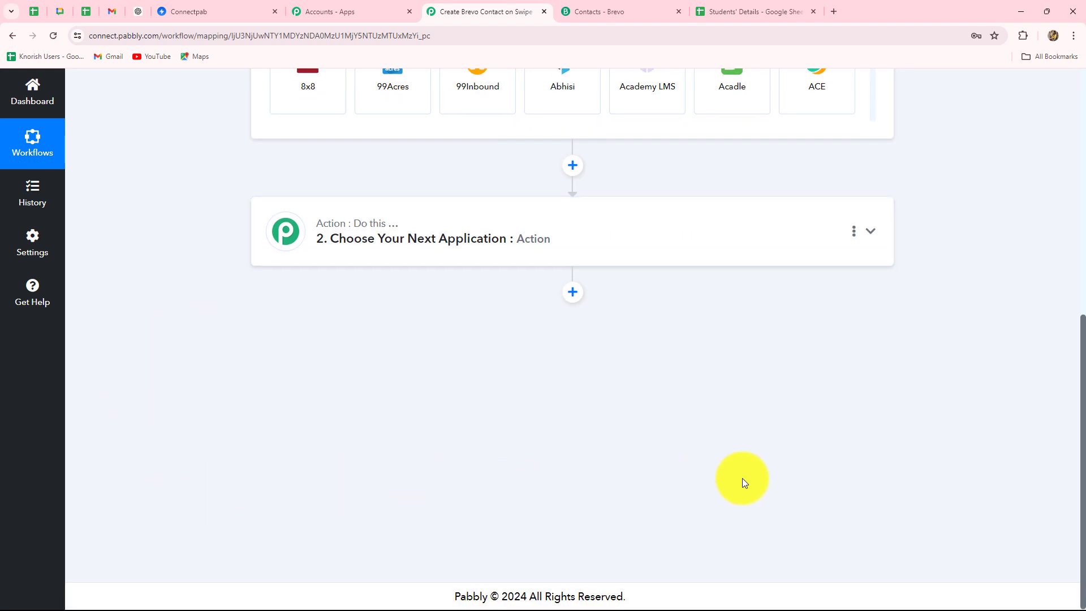
pyautogui.scroll(5, 742, 480)
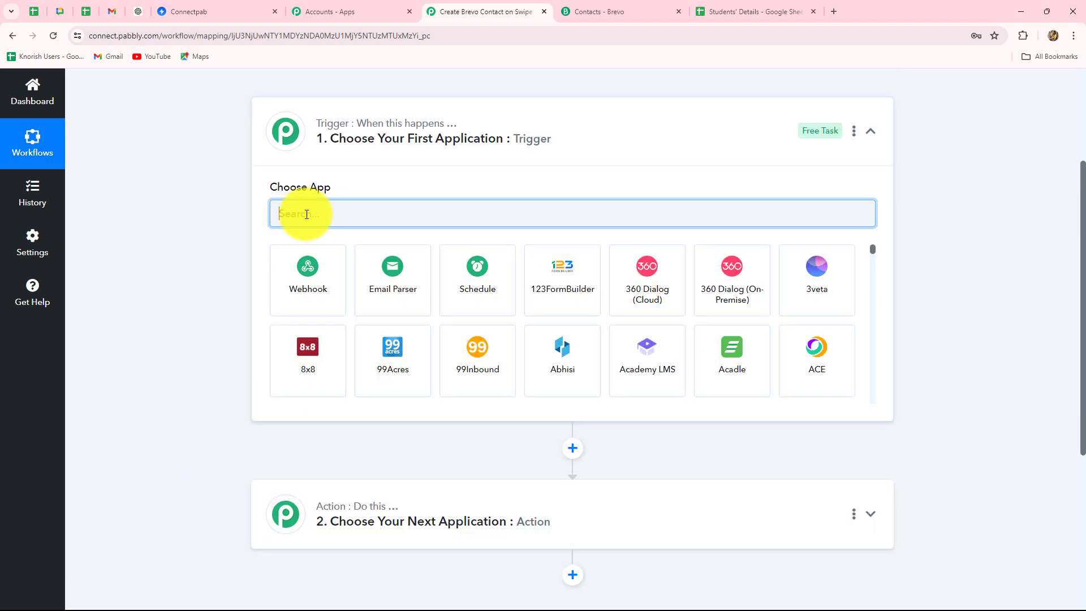
pyautogui.scroll(-2, 570, 529)
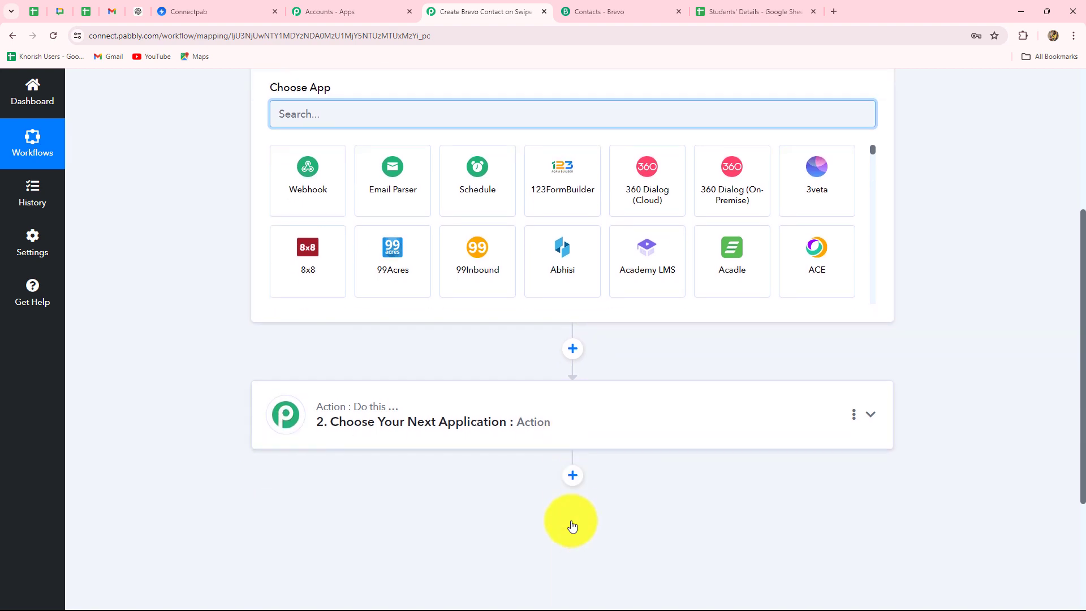
pyautogui.scroll(3, 569, 521)
pyautogui.scroll(-2, 569, 521)
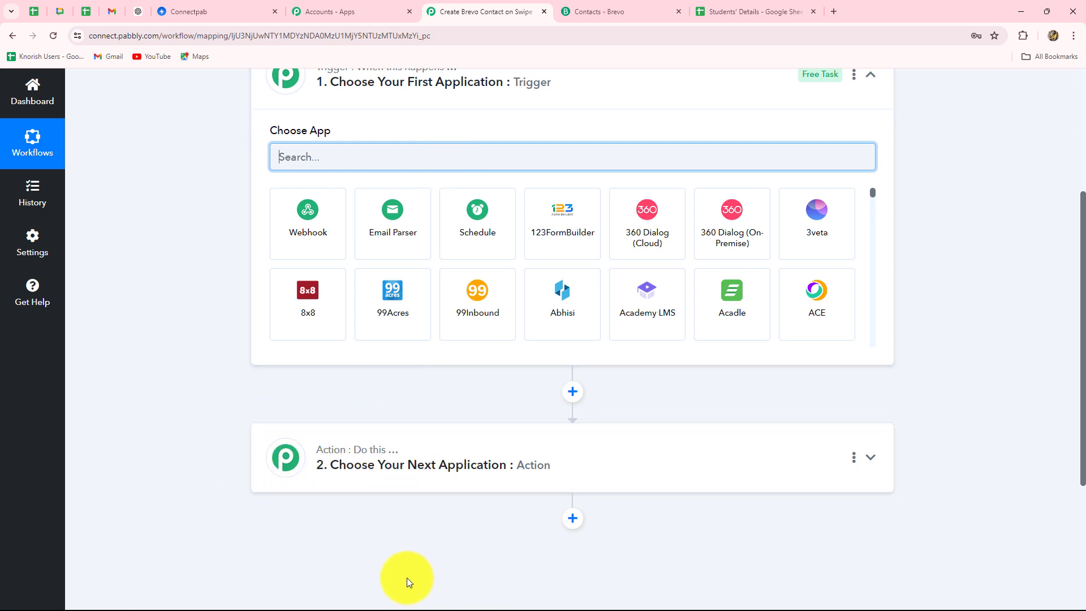
pyautogui.scroll(3, 687, 589)
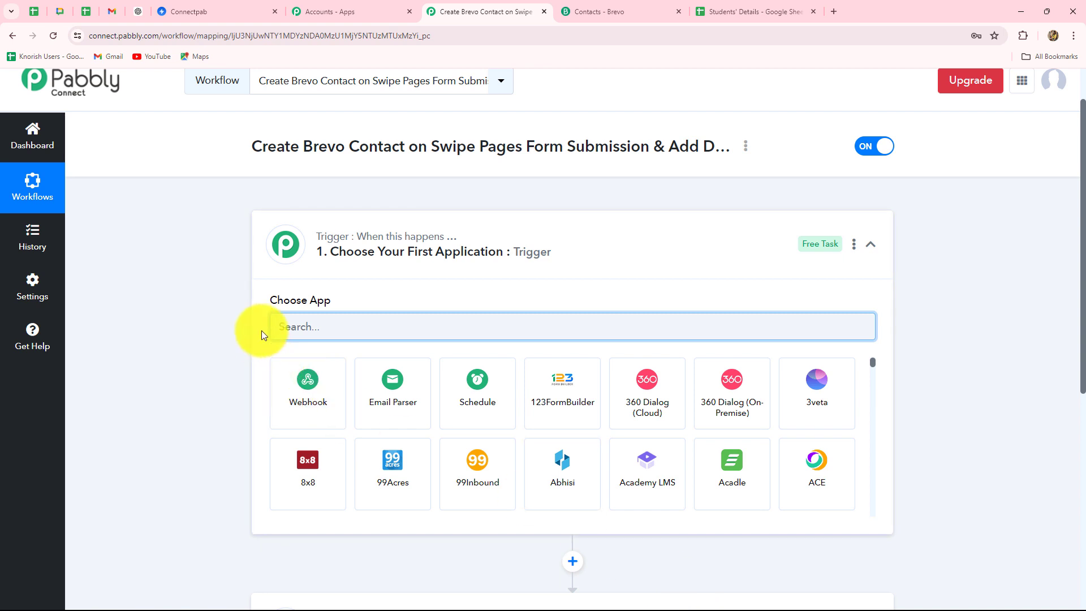
pyautogui.scroll(-1, 251, 319)
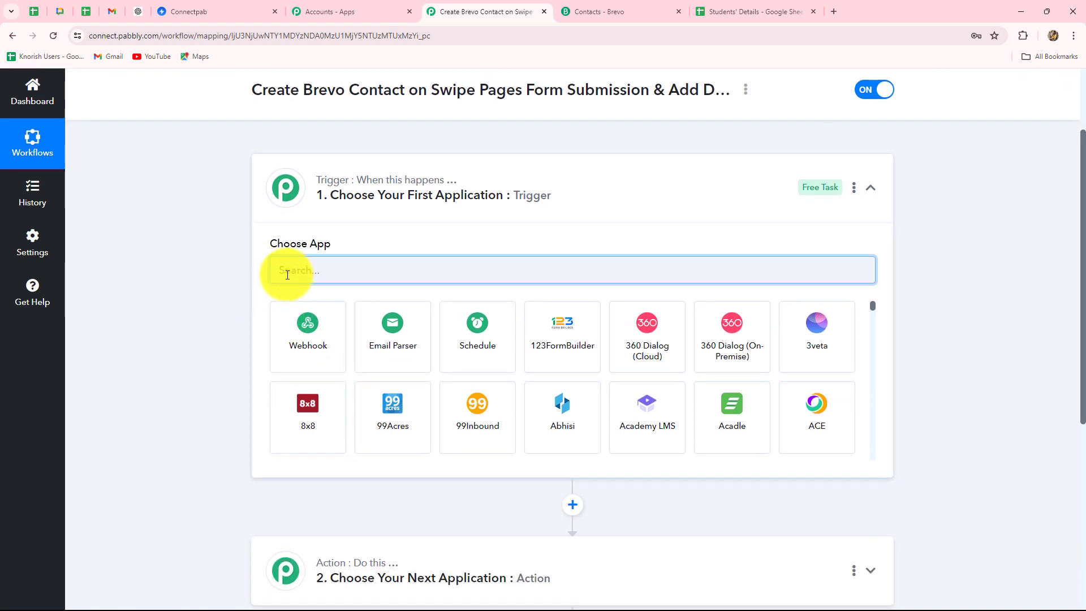
# Set the trigger app to Swipe Pages with the New Form Submission event
pyautogui.press('capslock')
pyautogui.write('Swi')
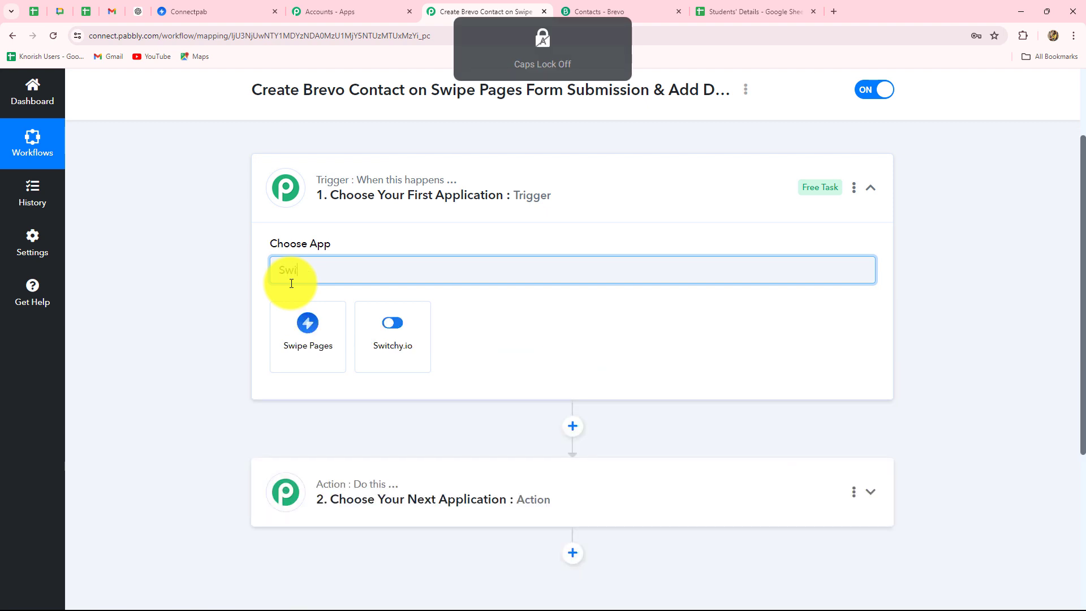
pyautogui.click(305, 336)
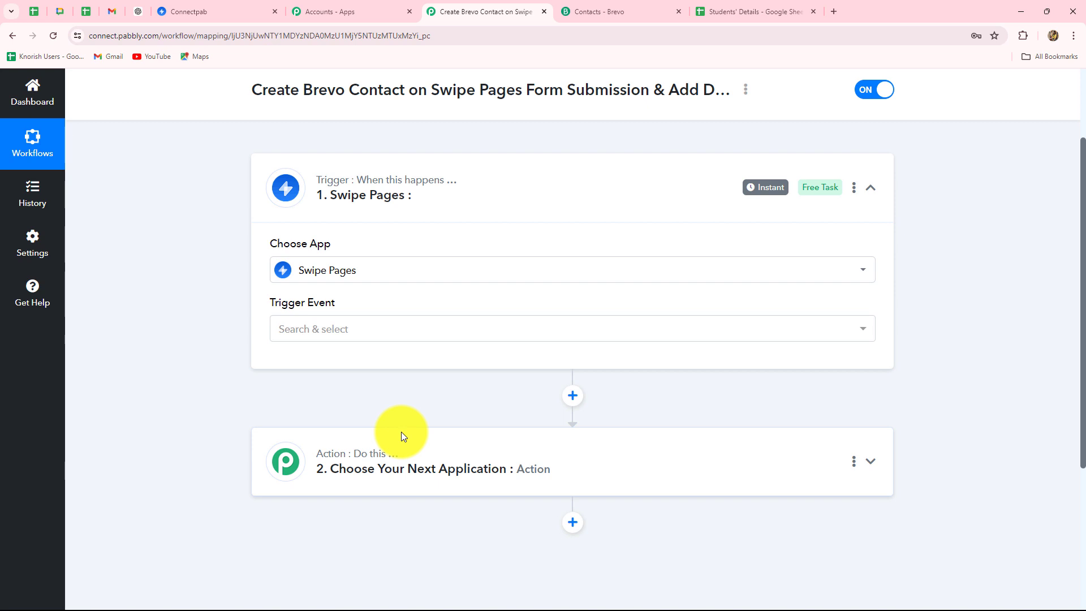
pyautogui.click(353, 333)
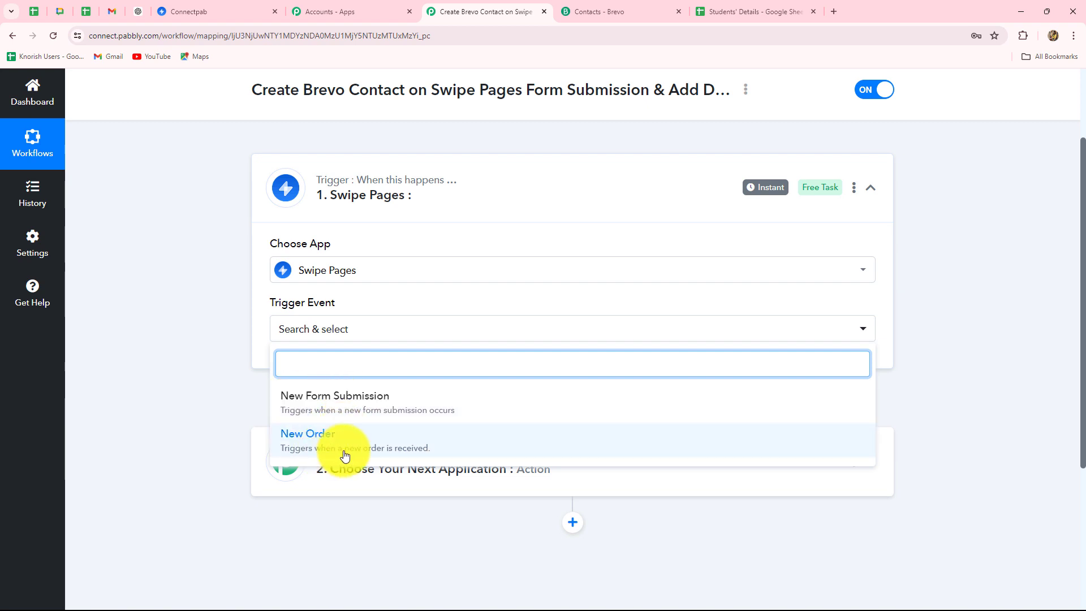
pyautogui.click(377, 411)
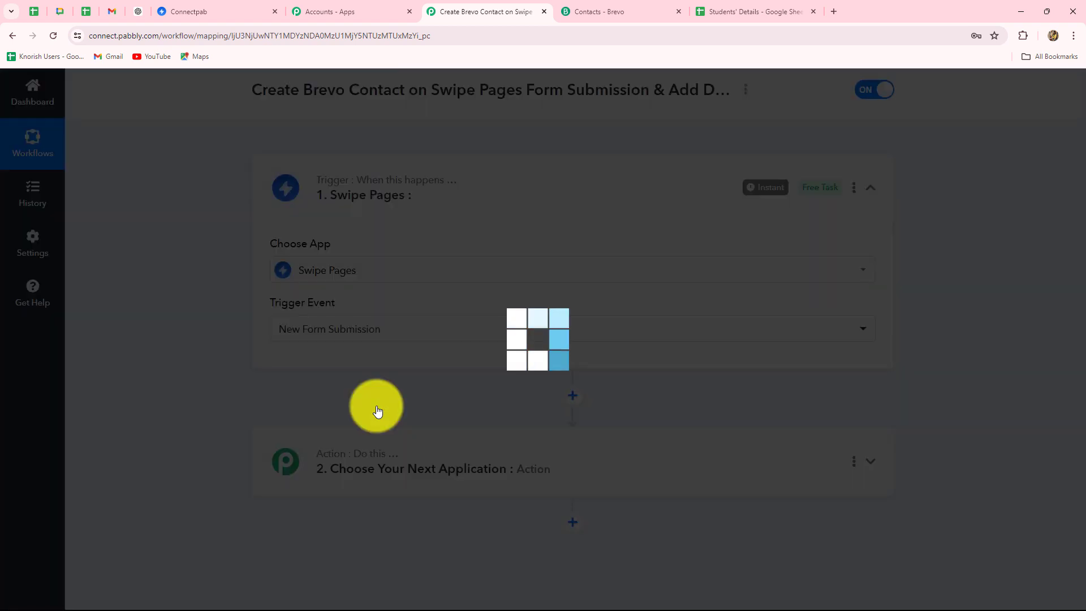
# Copy the Swipe Pages webhook URL, start capturing its response, and return to Swipe Pages
pyautogui.scroll(-4, 377, 412)
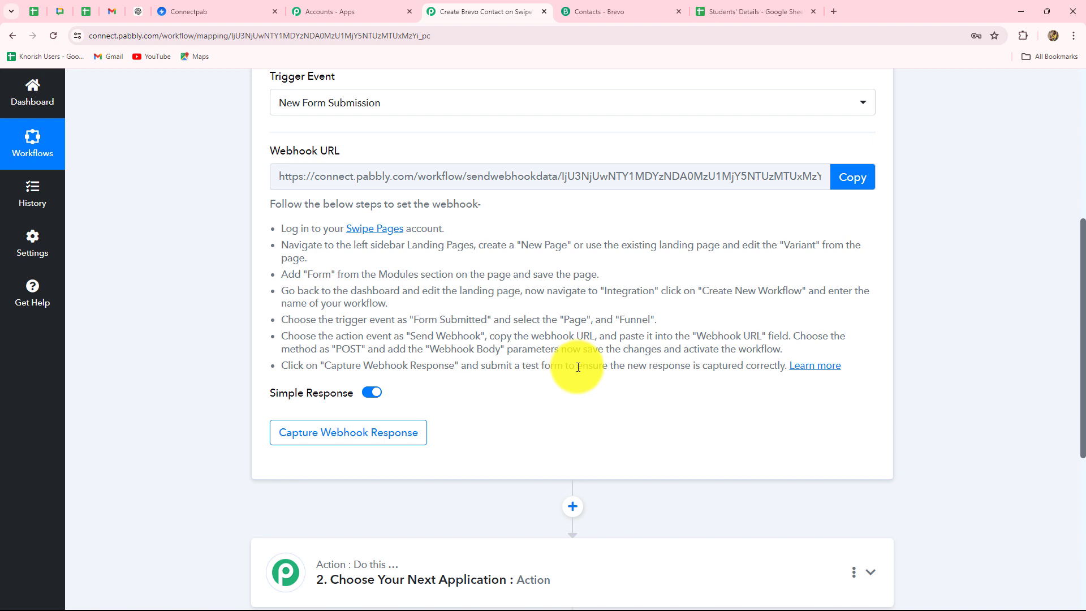
pyautogui.click(866, 175)
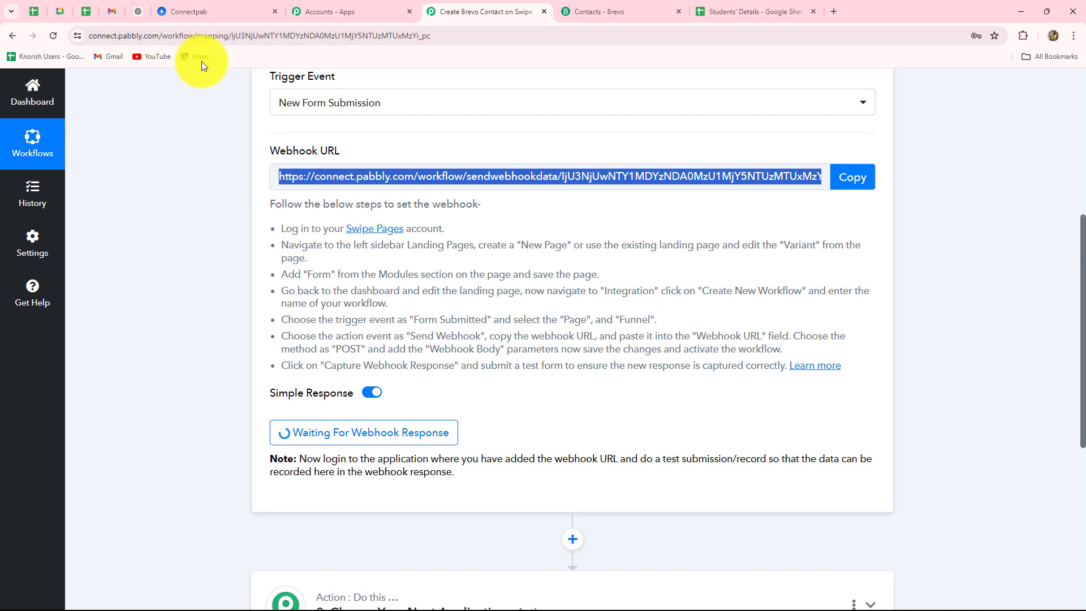
pyautogui.click(201, 17)
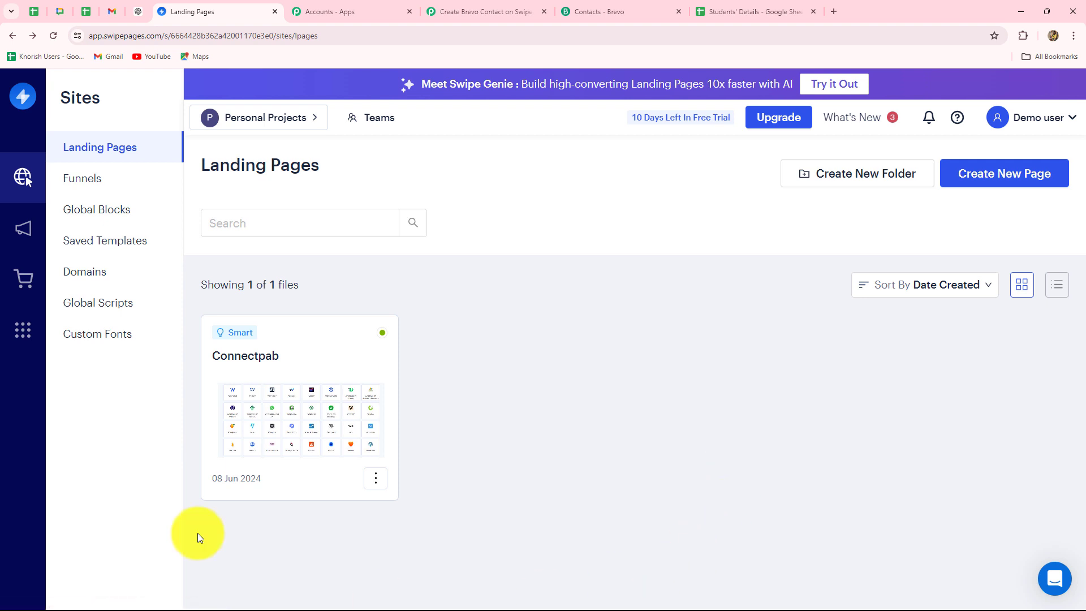
# Start a new integration workflow from the Connectpab landing page's Integrations section
pyautogui.click(294, 365)
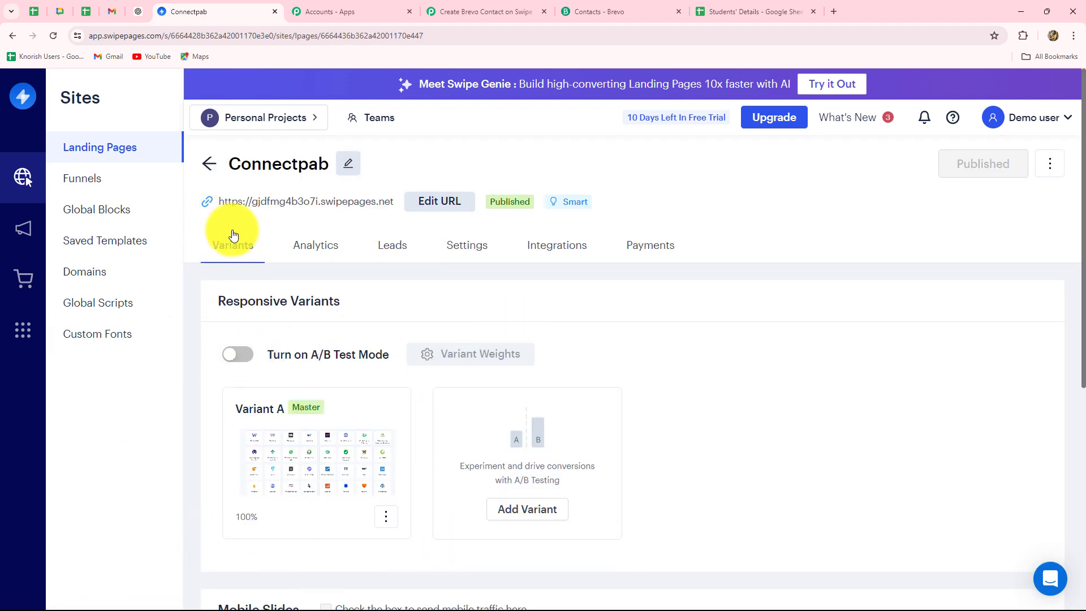
pyautogui.click(554, 245)
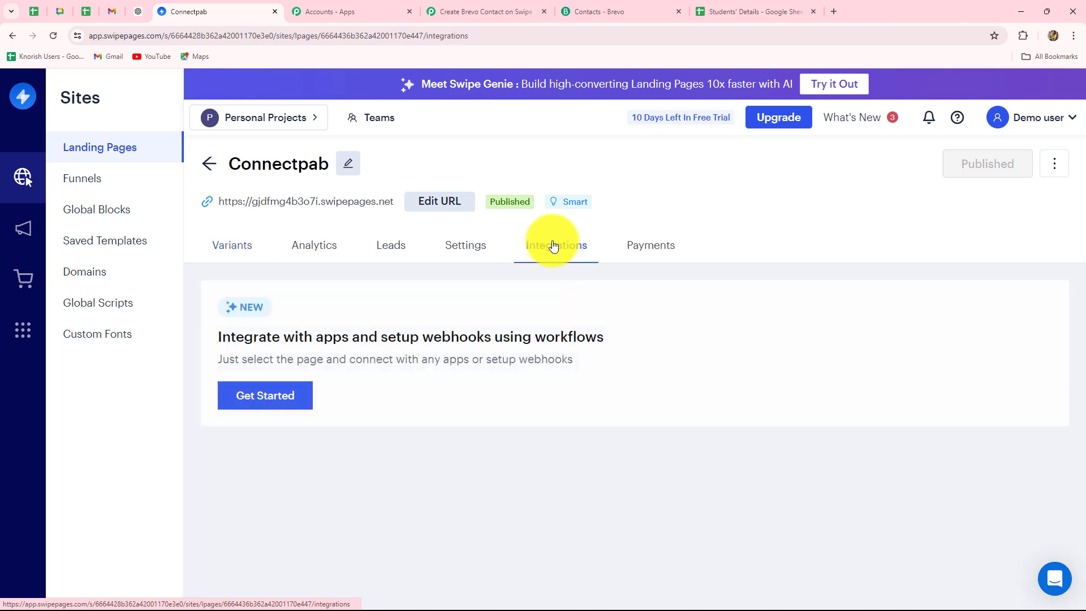
pyautogui.click(241, 401)
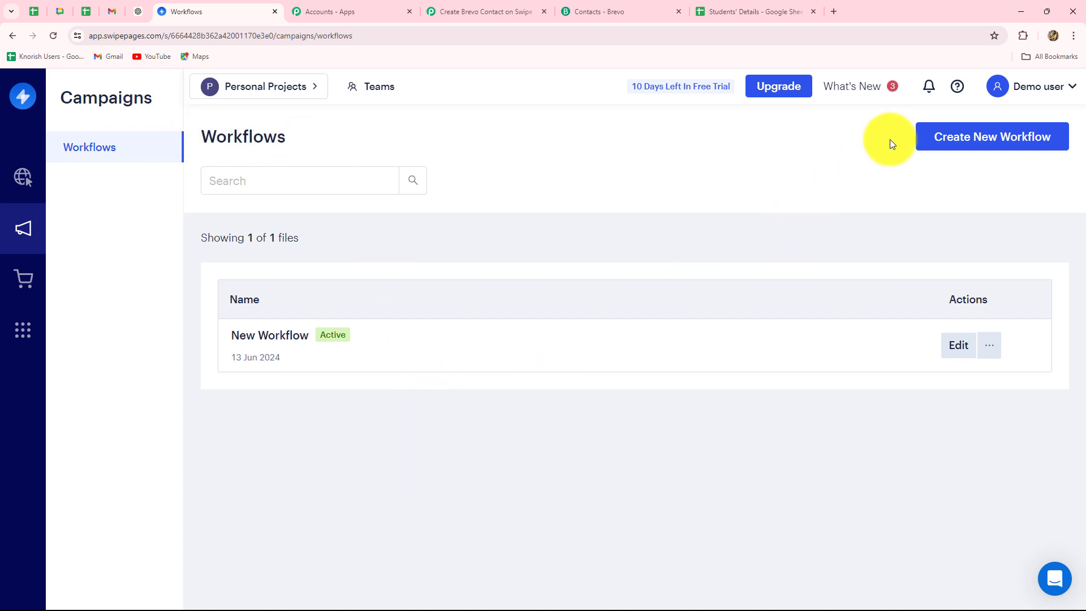
pyautogui.click(957, 139)
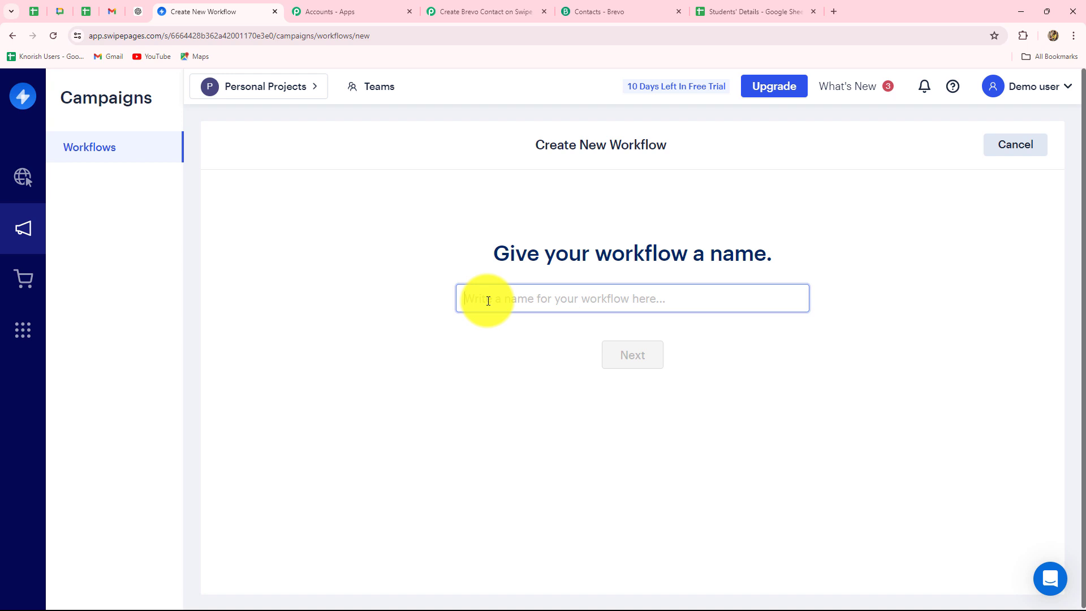
# Name the Swipe Pages workflow 'New Form Submission' and place the Form Submitted trigger on its canvas
pyautogui.press('capslock')
pyautogui.write('N')
pyautogui.press('capslock')
pyautogui.write('ew')
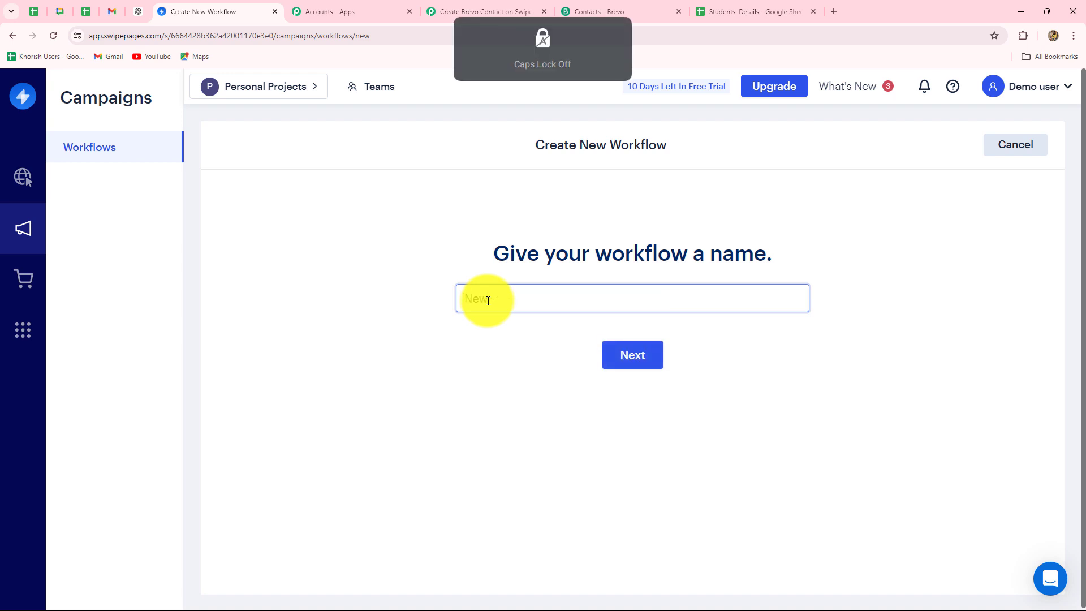
pyautogui.press('capslock')
pyautogui.write('F')
pyautogui.press('capslock')
pyautogui.write('orm')
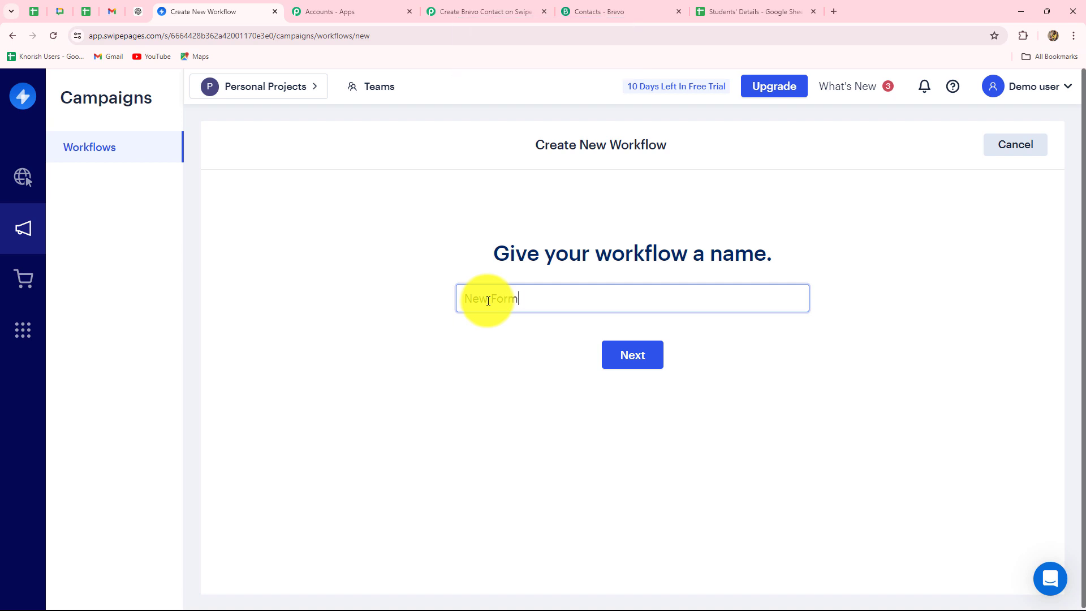
pyautogui.press('capslock')
pyautogui.write('S')
pyautogui.press('capslock')
pyautogui.write('ub')
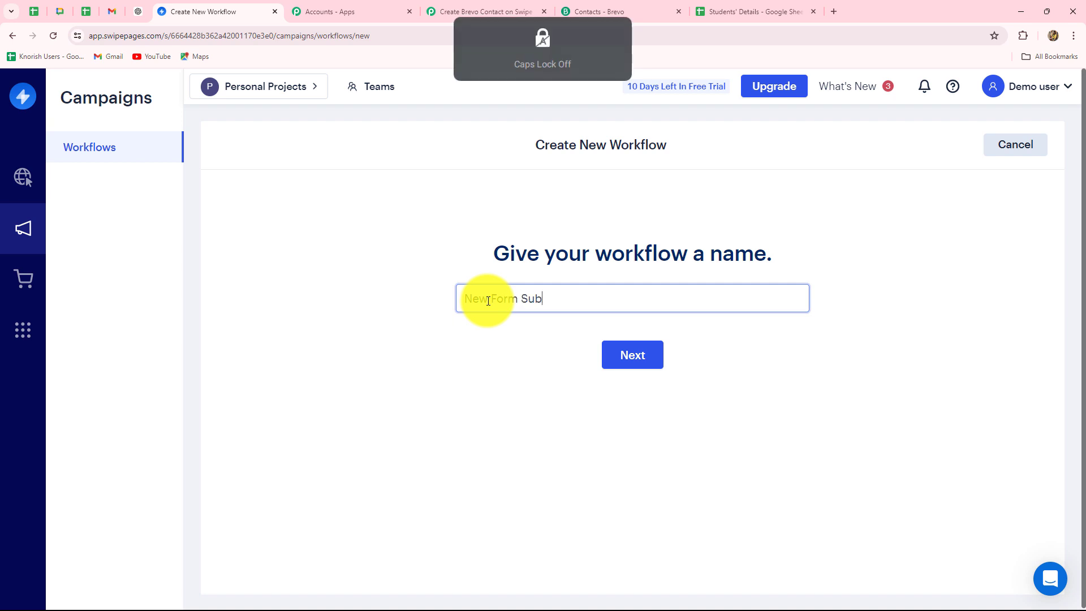
pyautogui.write('mission')
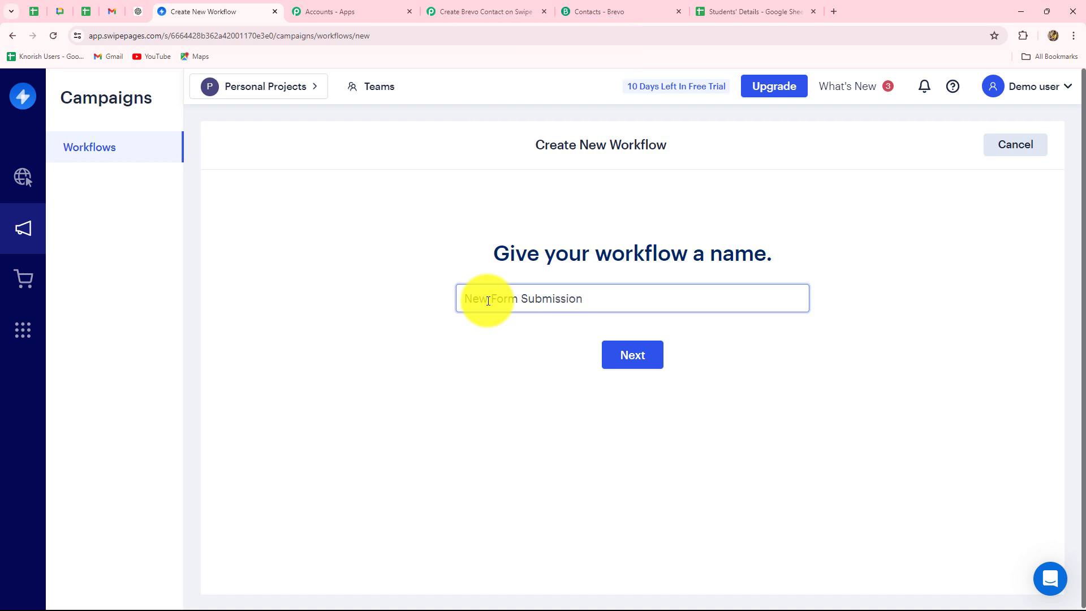
pyautogui.click(616, 355)
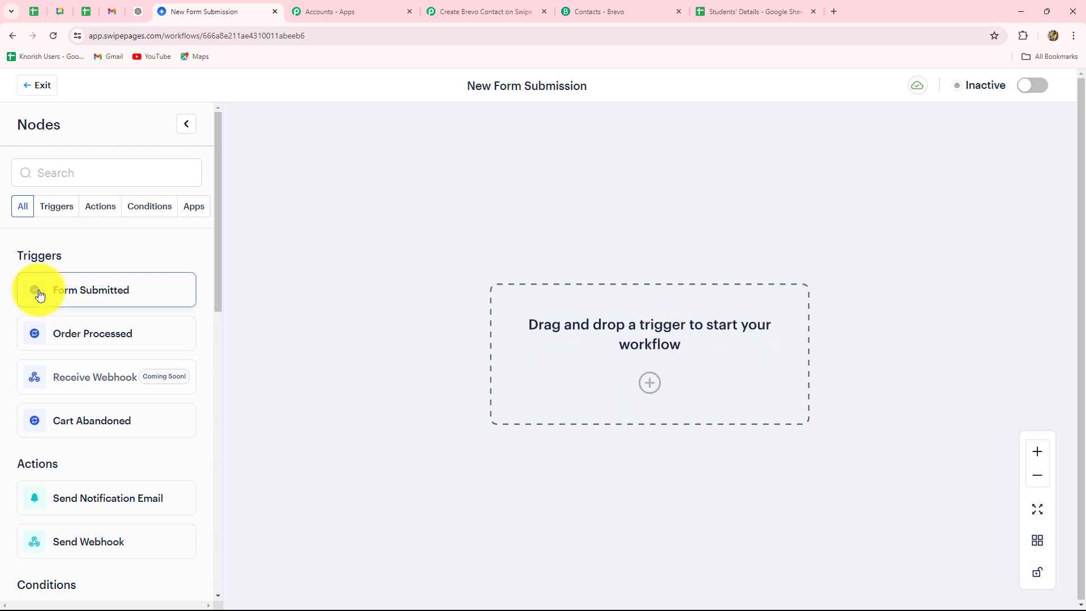
pyautogui.moveTo(95, 295); pyautogui.dragTo(599, 339)
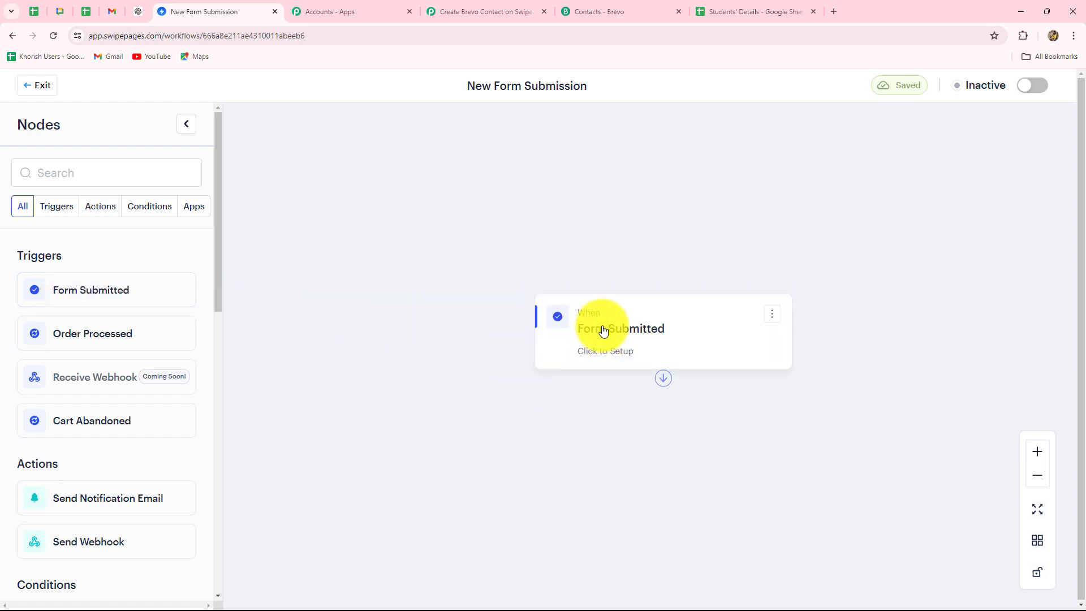
# Limit the Form Submitted trigger to the Connectpab page (Selected Pages) and Any Funnel
pyautogui.click(603, 331)
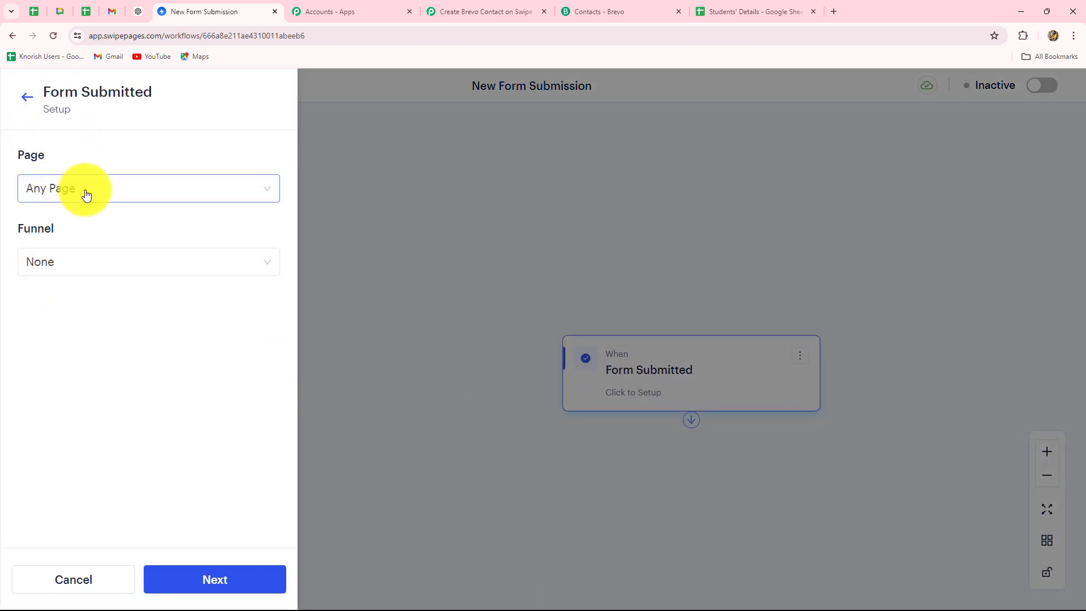
pyautogui.click(86, 195)
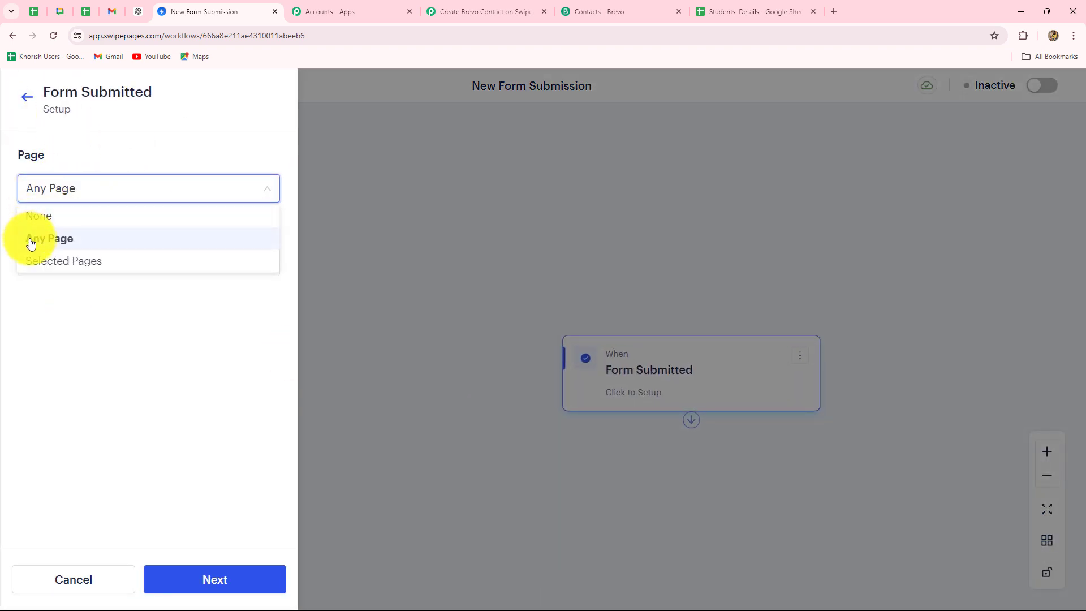
pyautogui.click(94, 262)
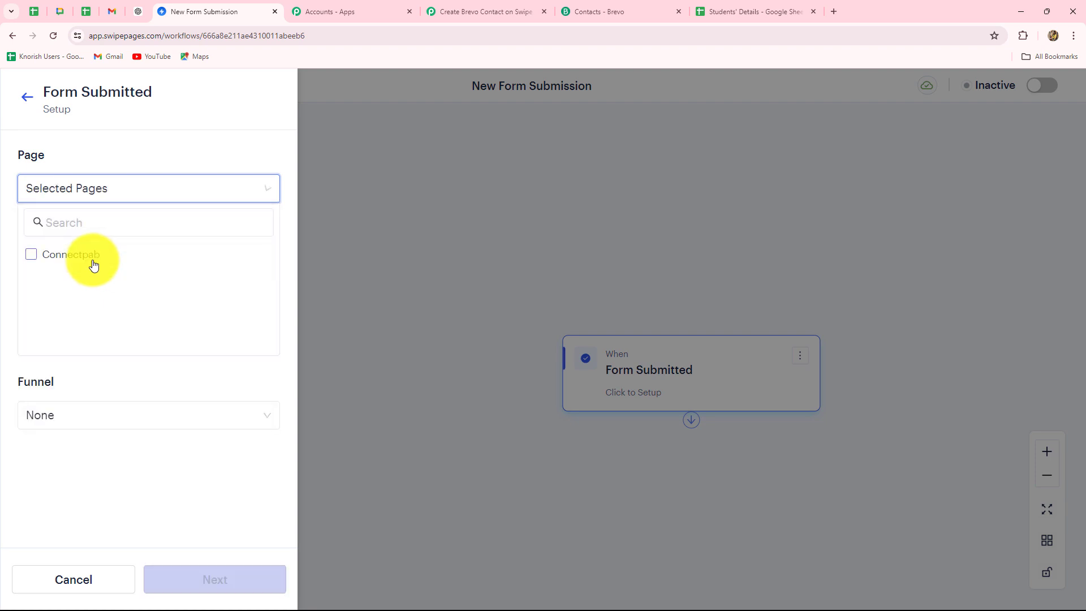
pyautogui.click(31, 255)
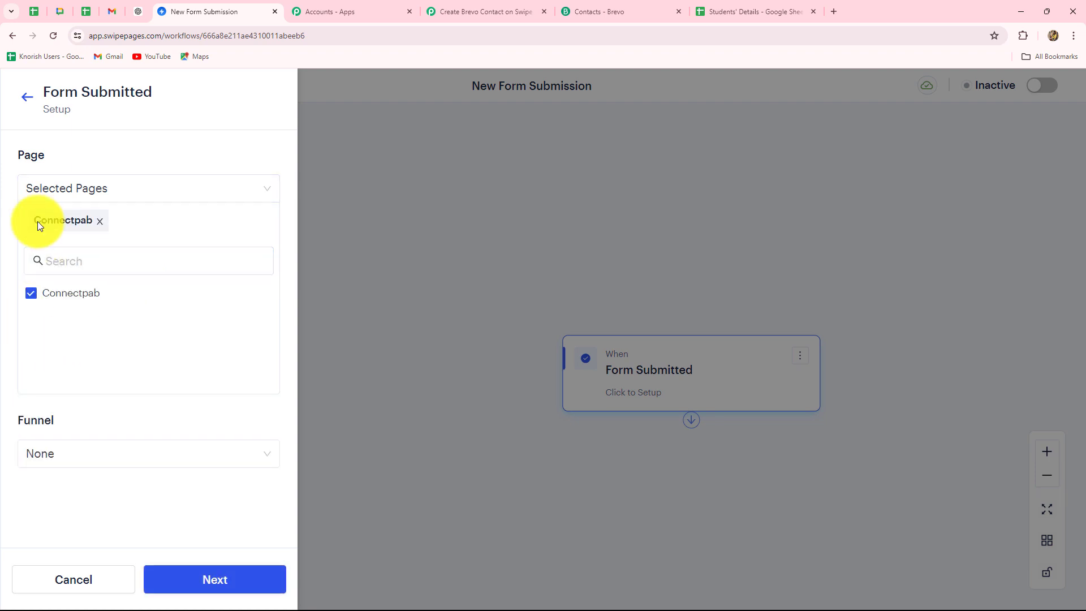
pyautogui.click(73, 452)
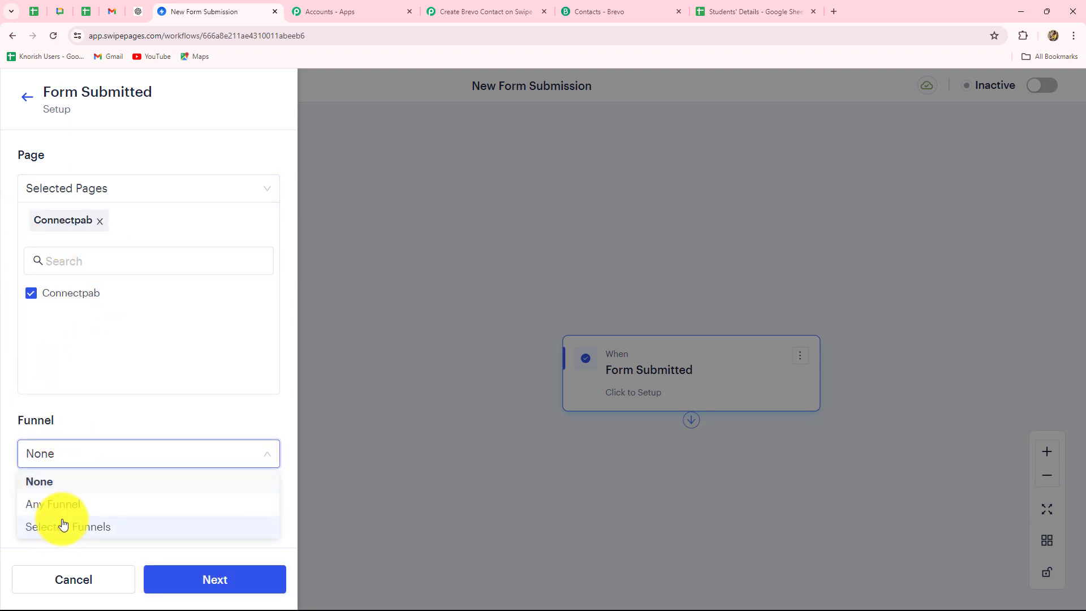
pyautogui.click(64, 506)
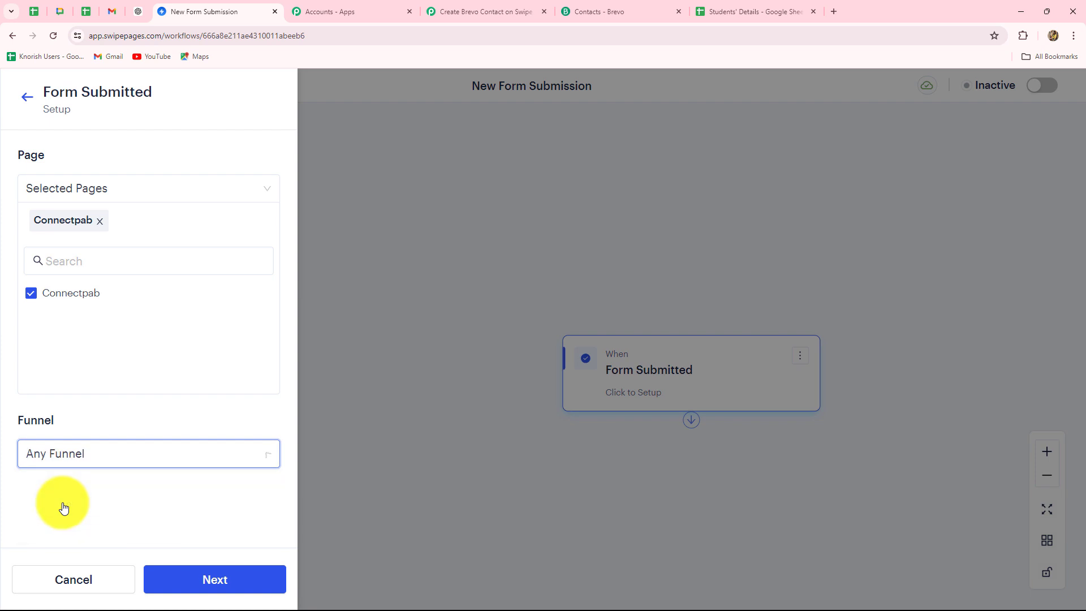
pyautogui.click(205, 583)
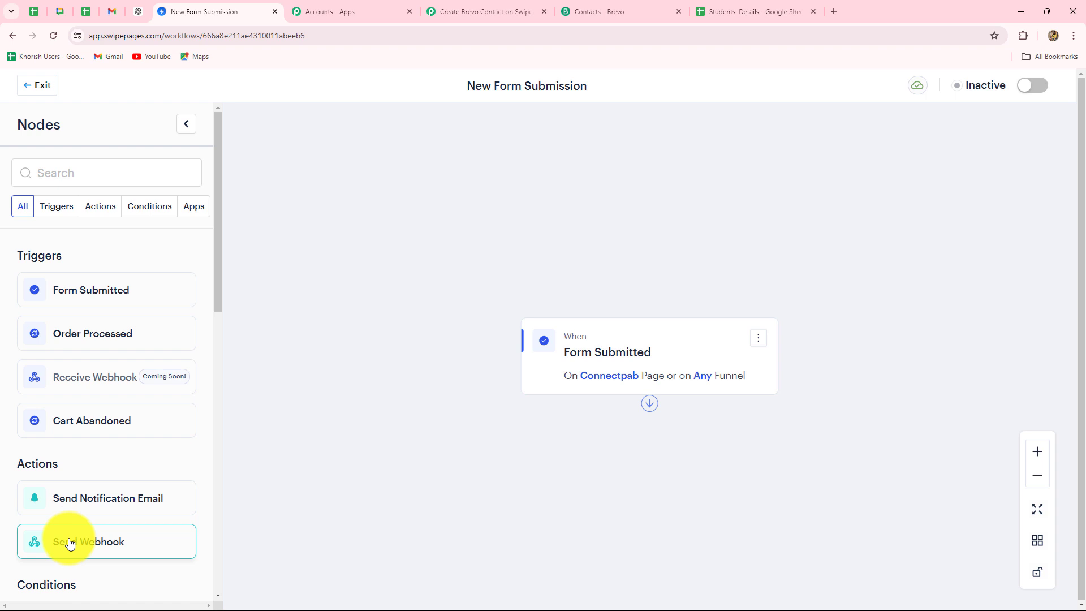
# Add a Send Webhook action and connect it after the Form Submitted trigger
pyautogui.moveTo(69, 543); pyautogui.dragTo(670, 490)
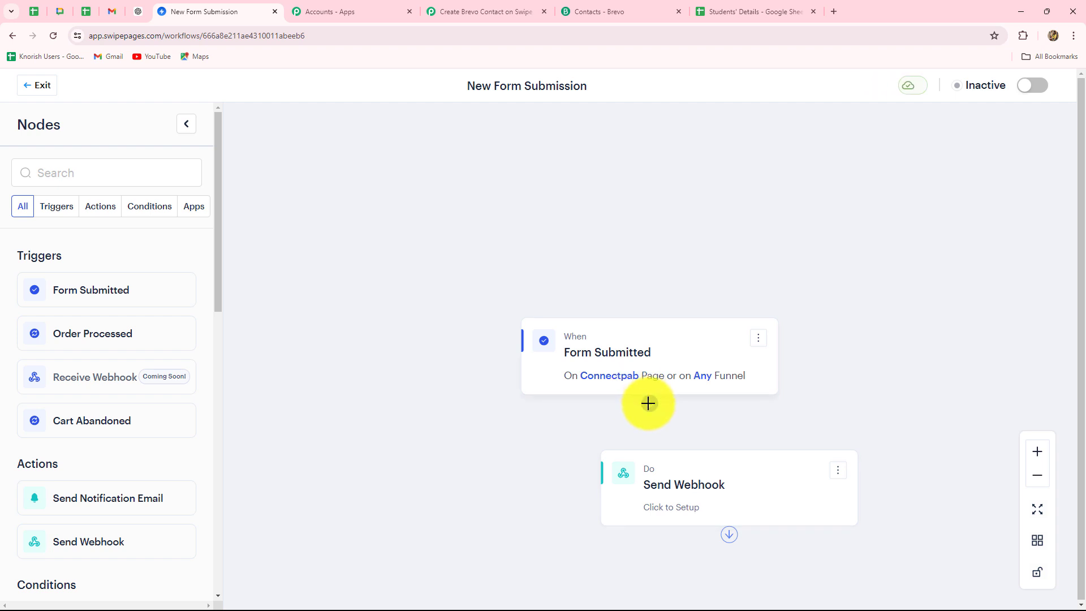
pyautogui.moveTo(650, 409); pyautogui.dragTo(718, 475)
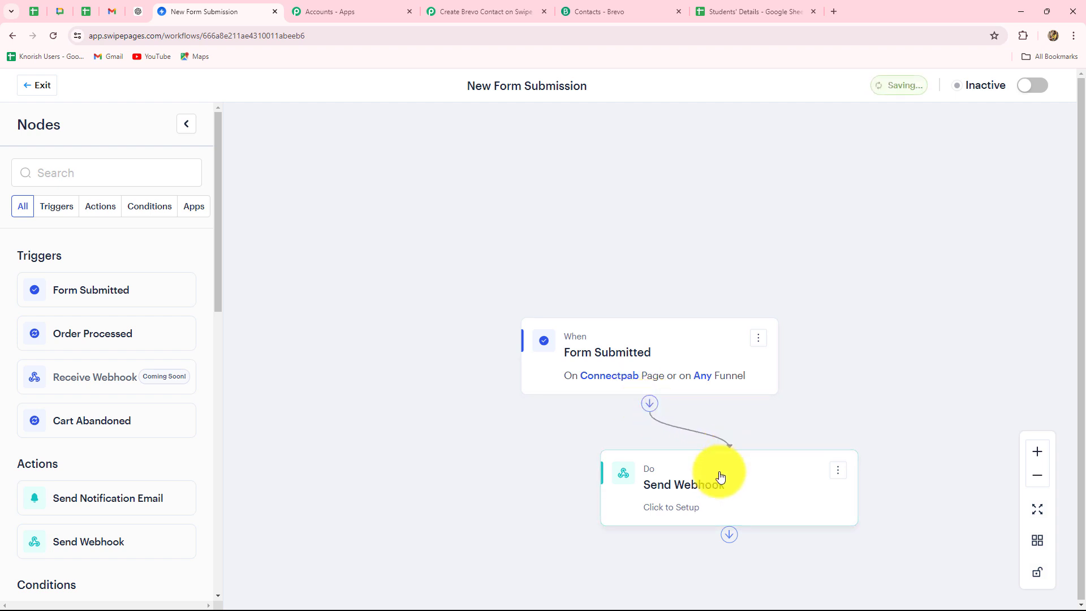
pyautogui.click(692, 493)
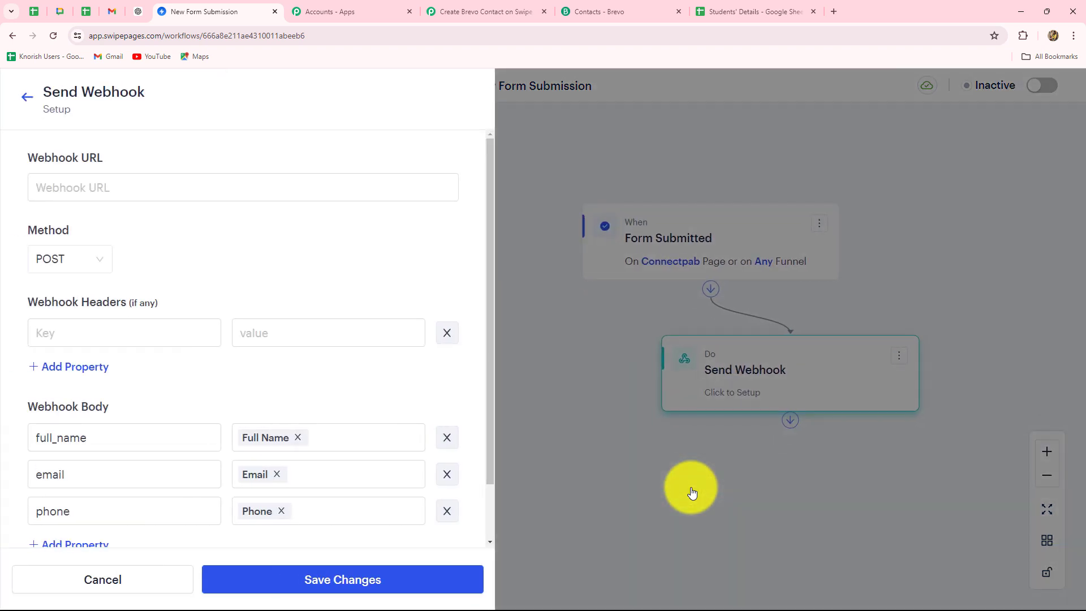
# Paste the Pabbly webhook URL into Send Webhook and run a test to Pabbly
pyautogui.click(61, 179)
pyautogui.hotkey('ctrl', 'v')
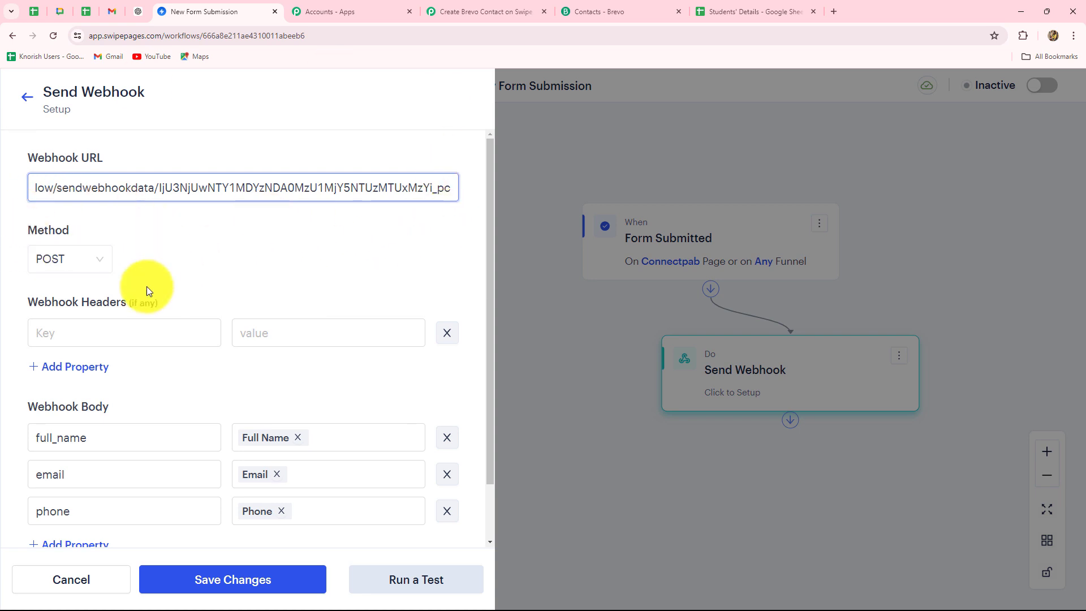
pyautogui.scroll(-2, 92, 408)
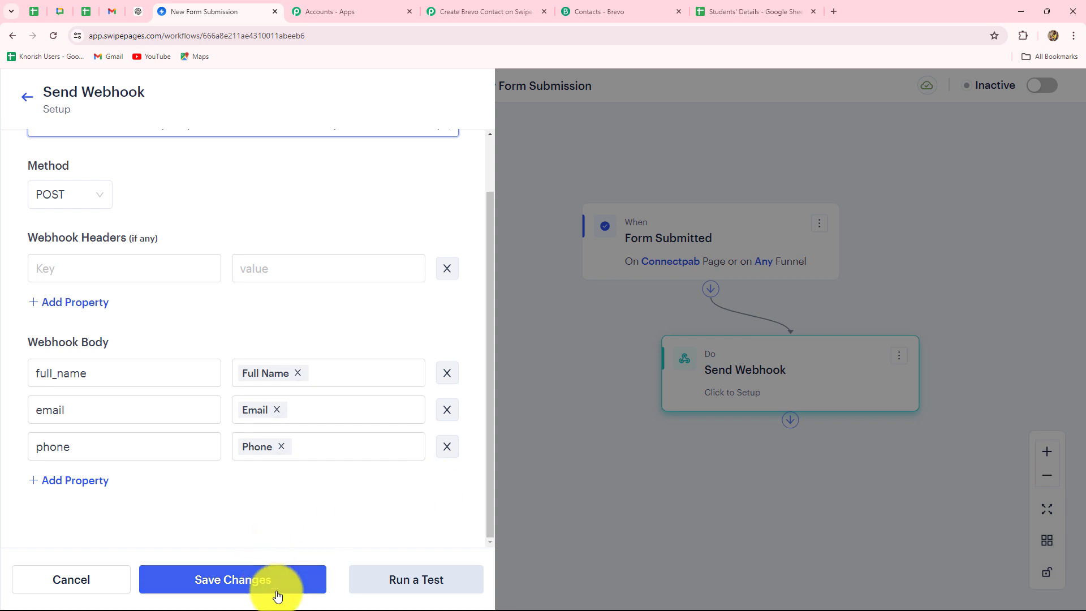
pyautogui.click(388, 586)
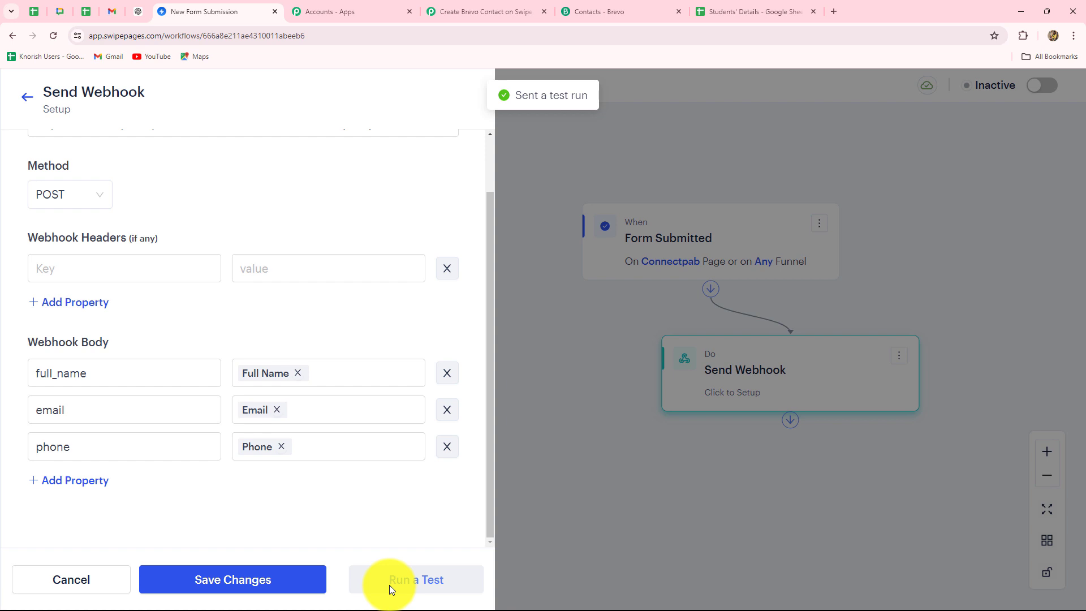
pyautogui.click(456, 14)
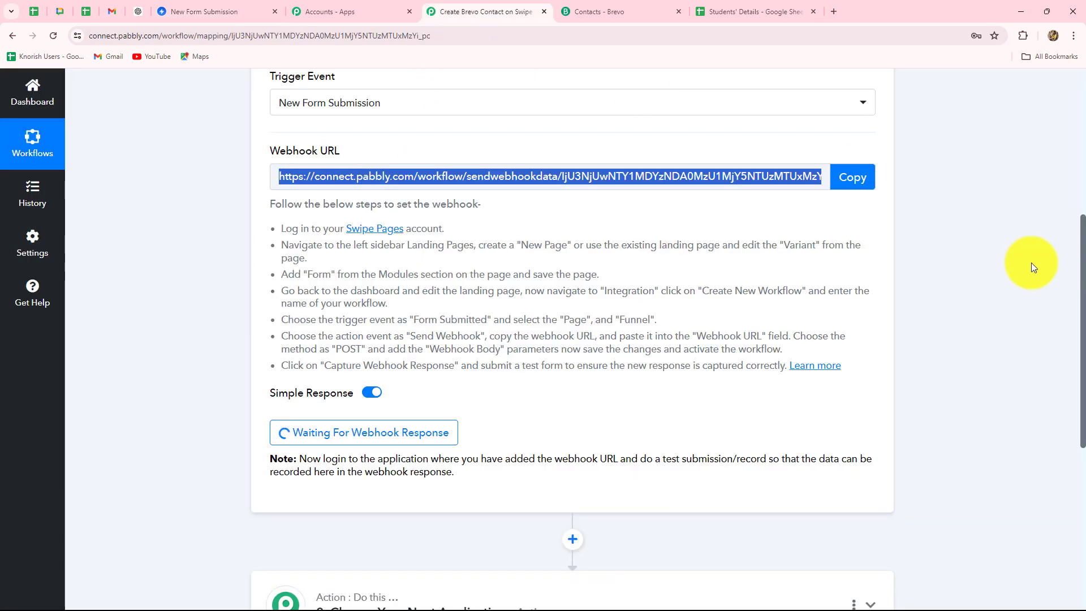
# Save the Send Webhook settings and activate the New Form Submission workflow
pyautogui.scroll(-5, 1031, 262)
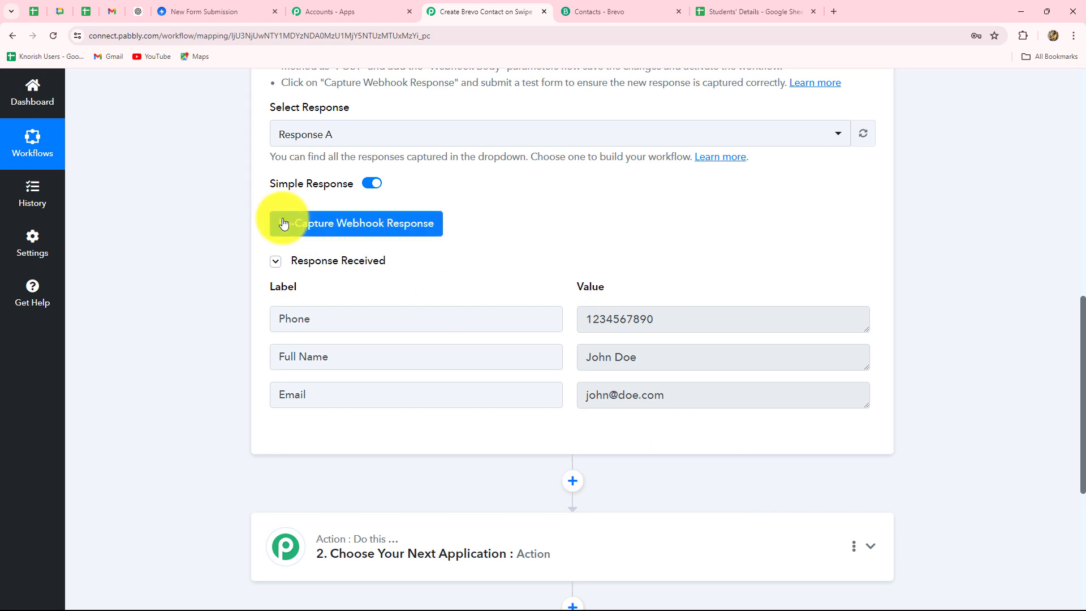
pyautogui.click(194, 12)
pyautogui.click(285, 580)
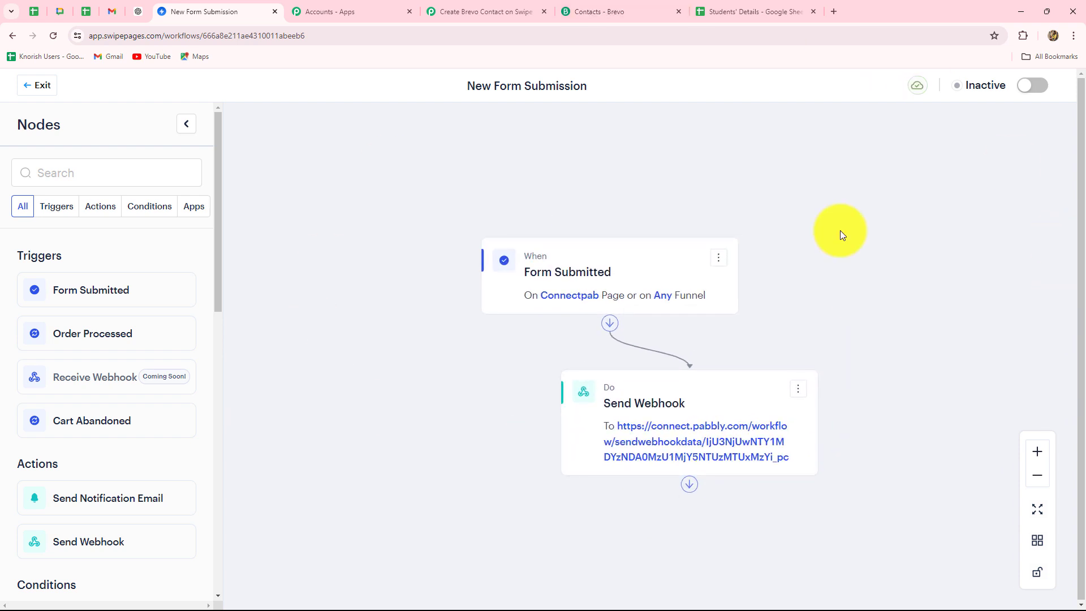
pyautogui.click(1035, 86)
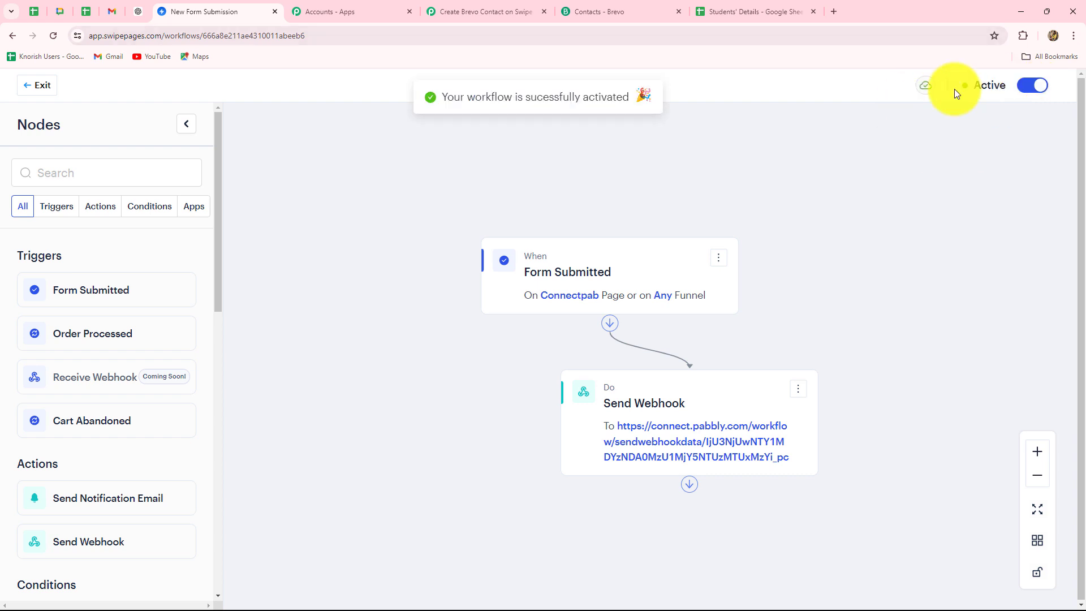
# Re-capture the webhook response in the Pabbly Brevo contacts workflow
pyautogui.click(467, 6)
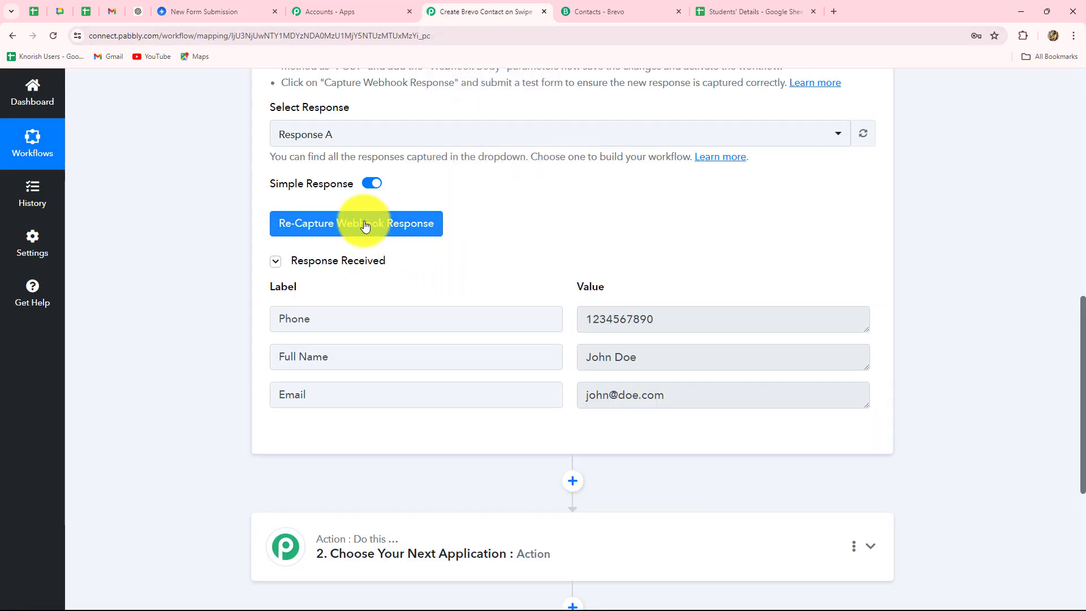
pyautogui.click(432, 224)
pyautogui.click(512, 430)
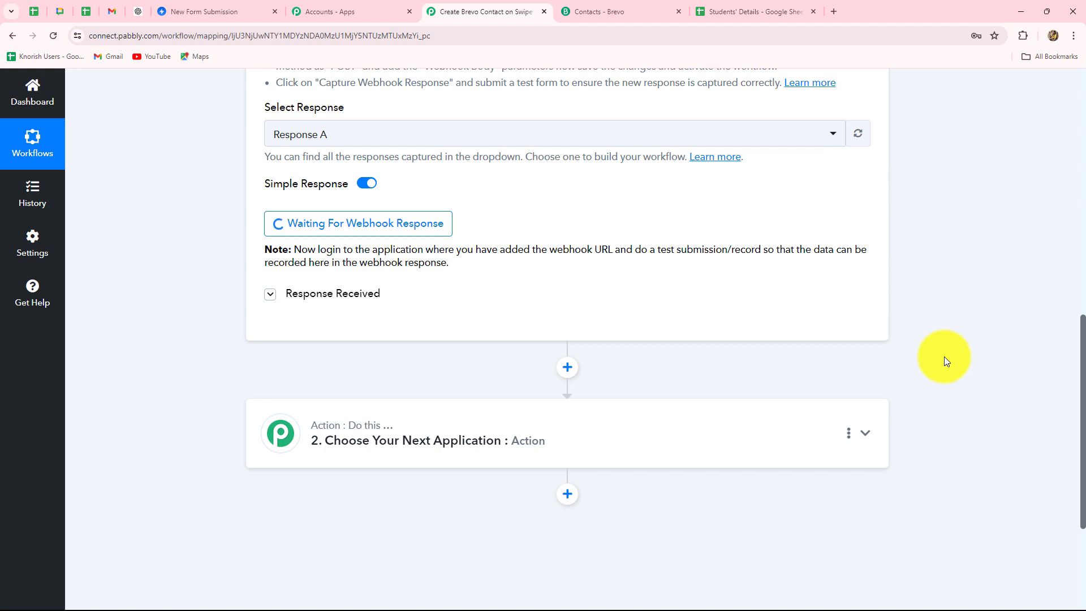
pyautogui.scroll(5, 883, 343)
pyautogui.scroll(-5, 882, 340)
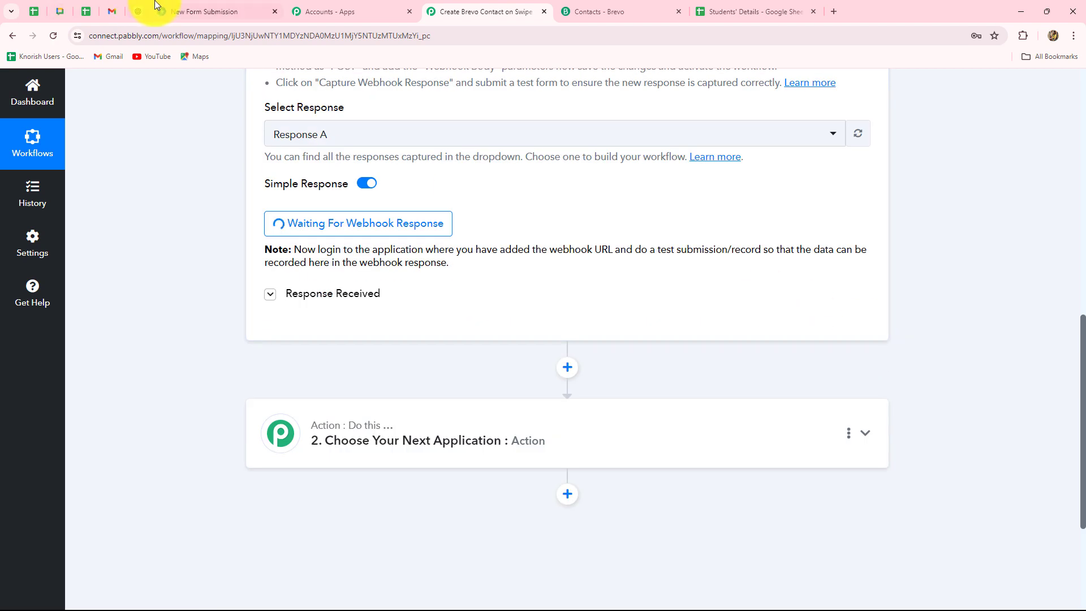
pyautogui.click(194, 10)
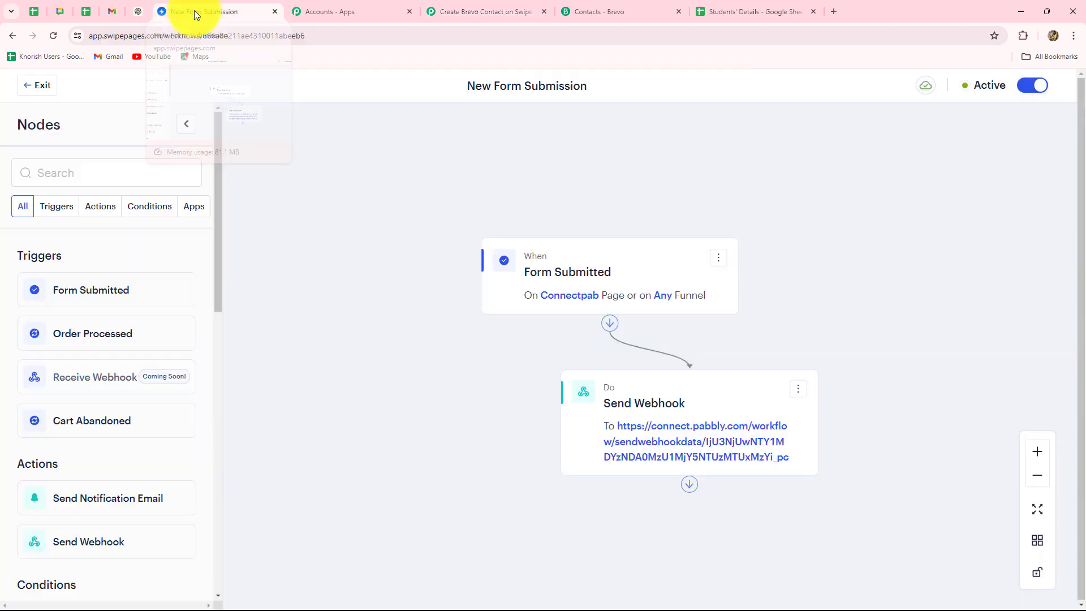
# Open the published Connectpab landing page from Swipe Pages
pyautogui.click(35, 88)
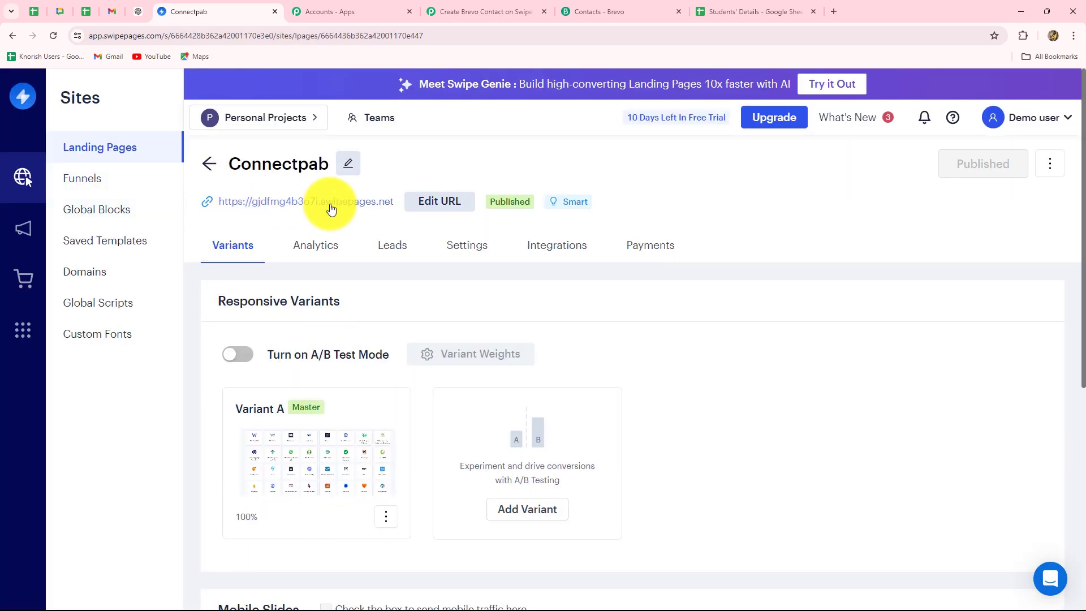
pyautogui.click(361, 205)
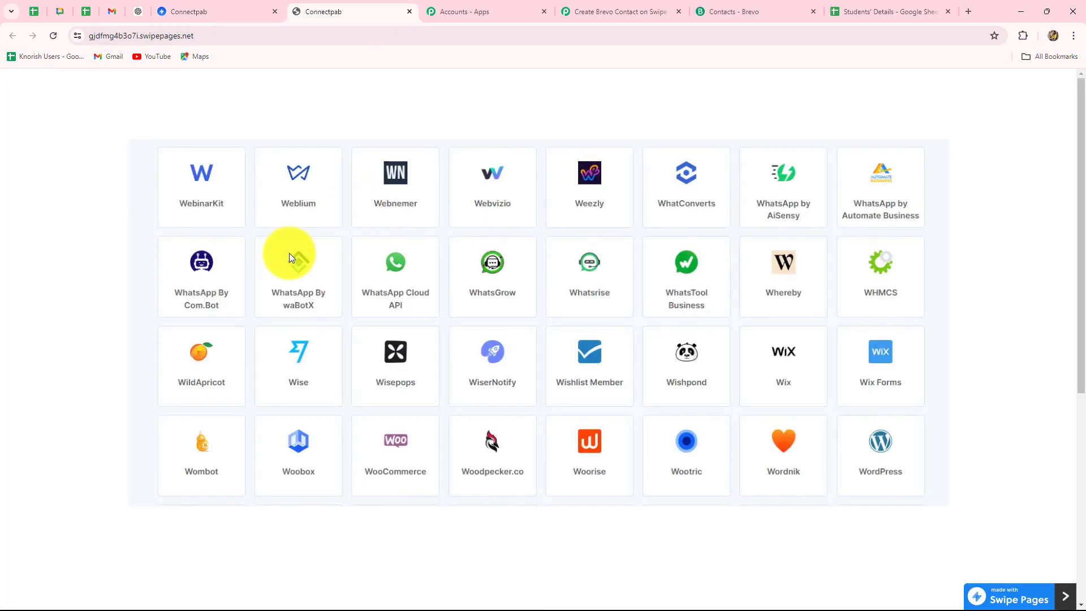
pyautogui.scroll(-6, 272, 265)
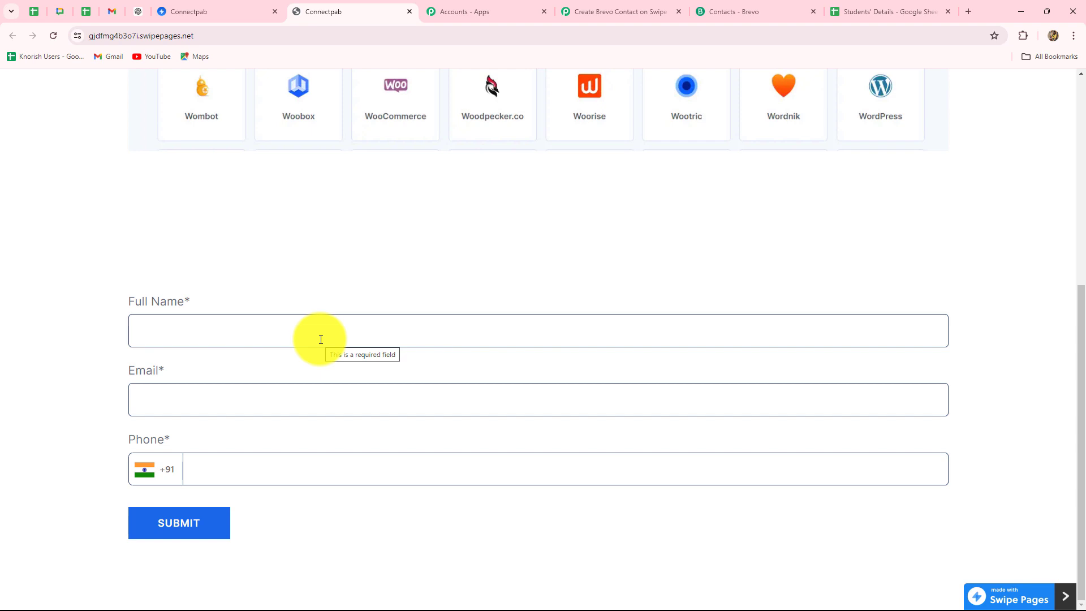
# Fill the form with a test full name, email address and phone number, and submit it
pyautogui.click(231, 334)
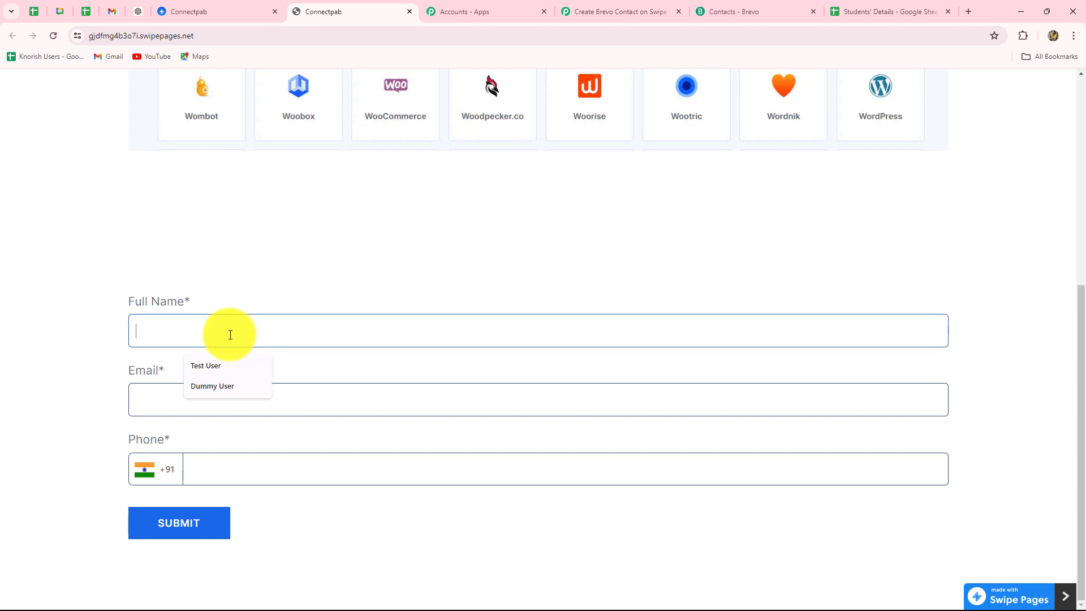
pyautogui.write('Smart Student')
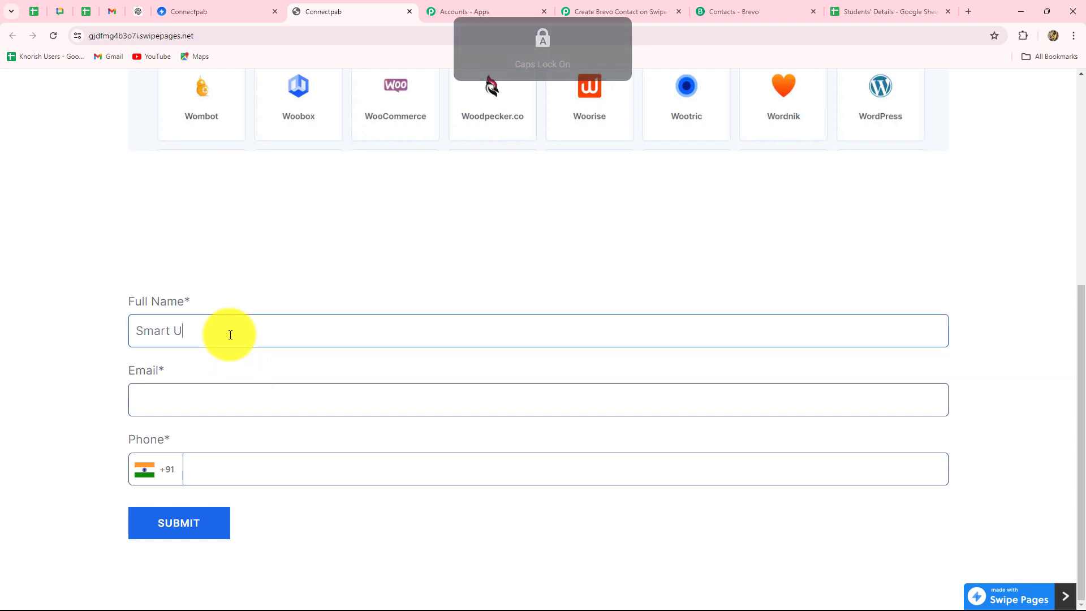
pyautogui.click(190, 396)
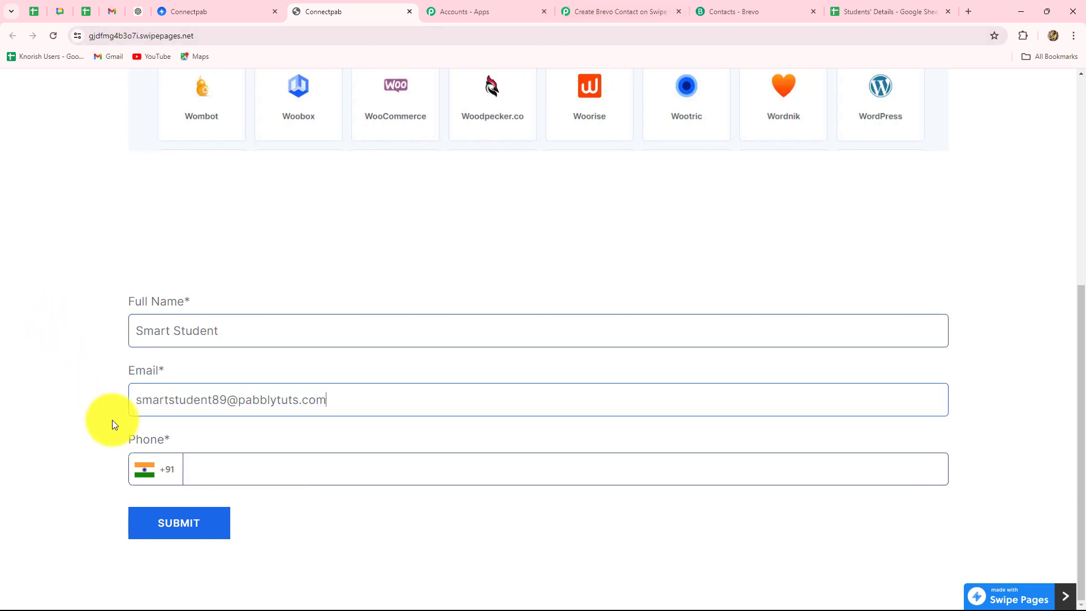
pyautogui.click(215, 468)
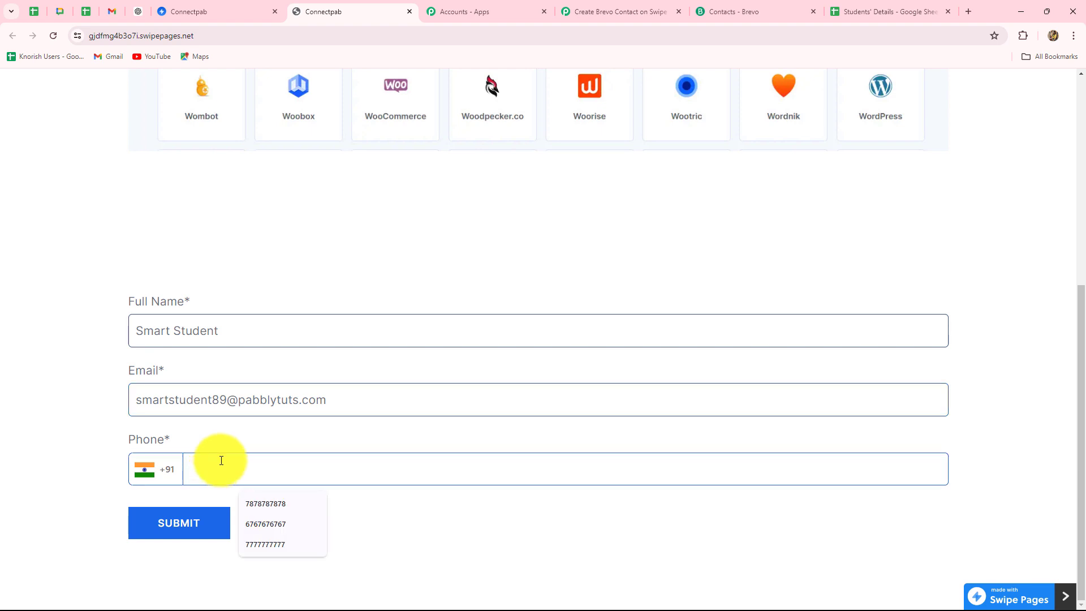
pyautogui.click(194, 531)
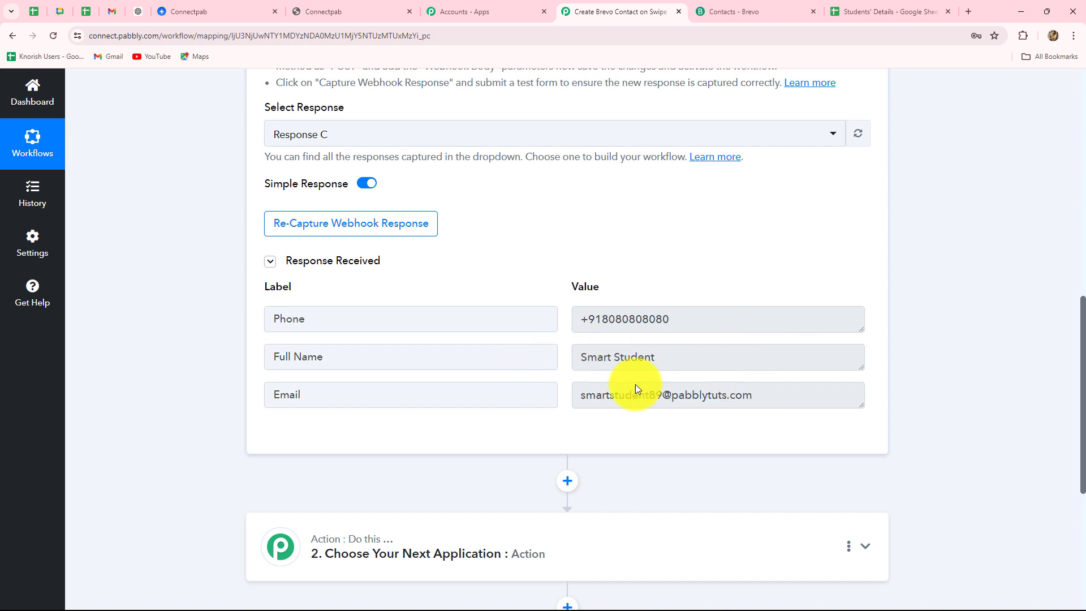
# Check the captured phone, full name and email in the Swipe Pages trigger response
pyautogui.moveTo(575, 392); pyautogui.dragTo(758, 402)
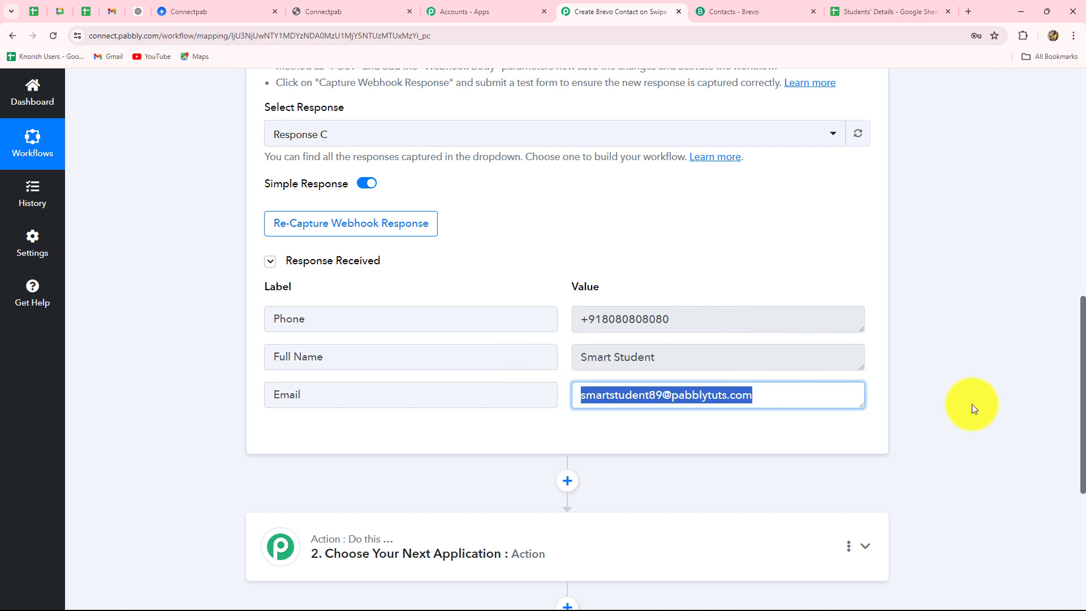
pyautogui.click(1050, 408)
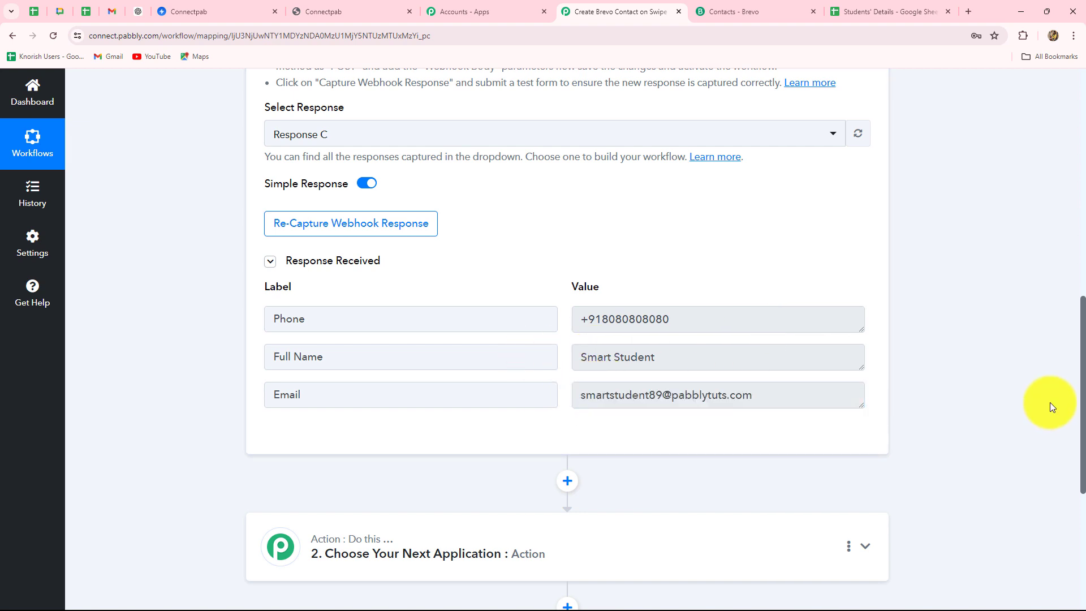
pyautogui.scroll(10, 1047, 402)
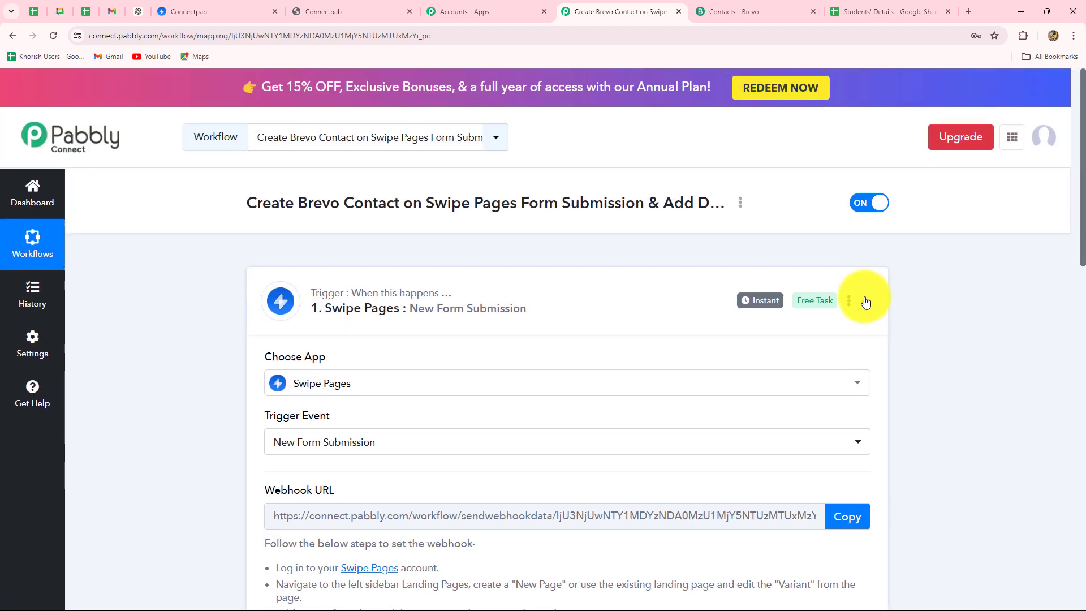
pyautogui.click(866, 302)
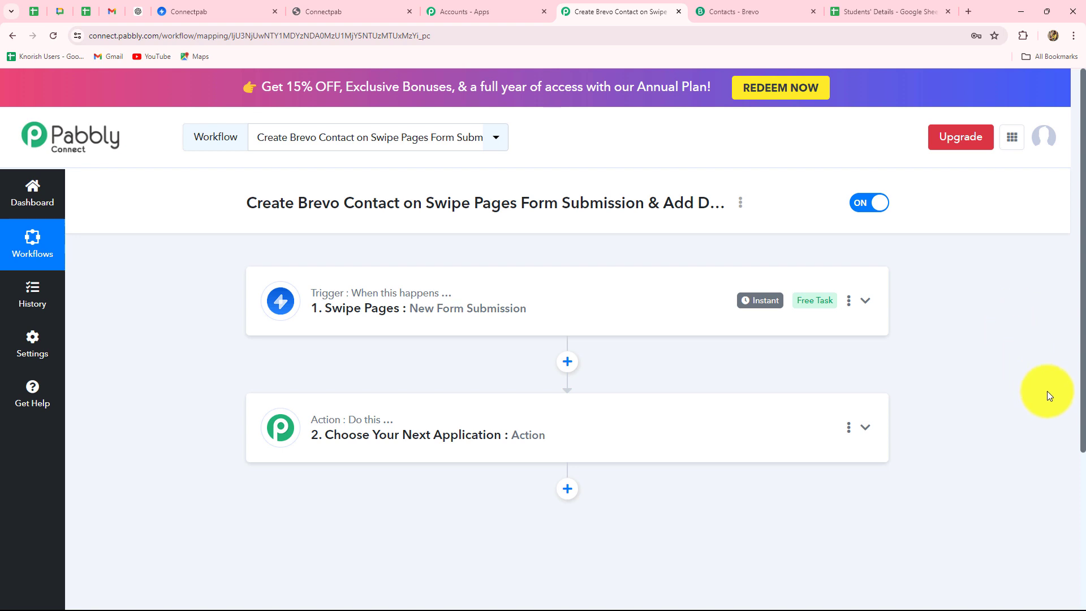
pyautogui.click(480, 309)
# Open step 2 to choose the action application
pyautogui.scroll(-10, 480, 309)
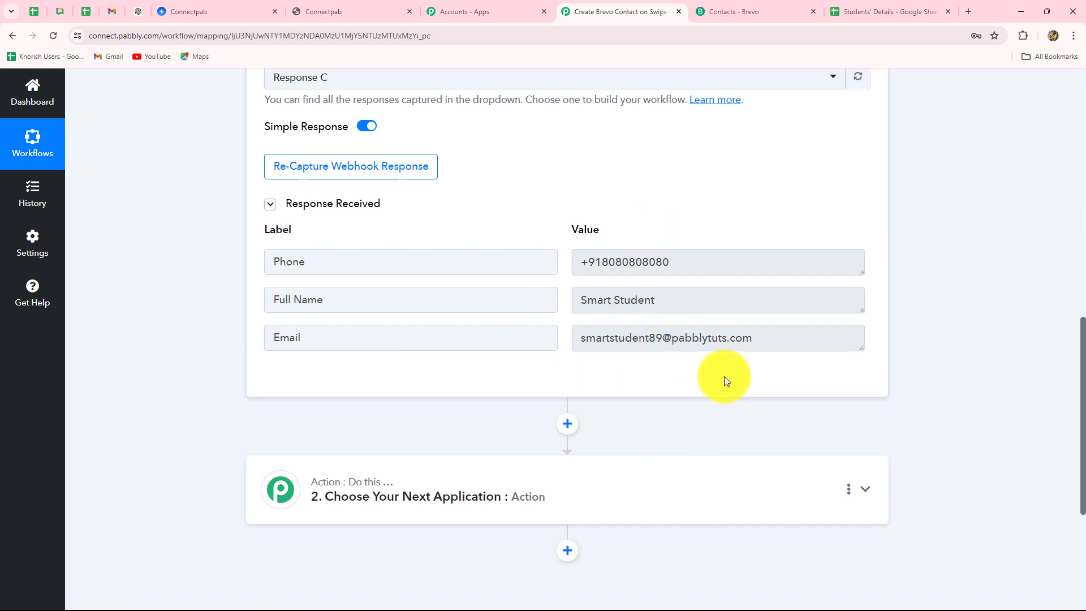
pyautogui.scroll(-5, 724, 378)
pyautogui.click(347, 256)
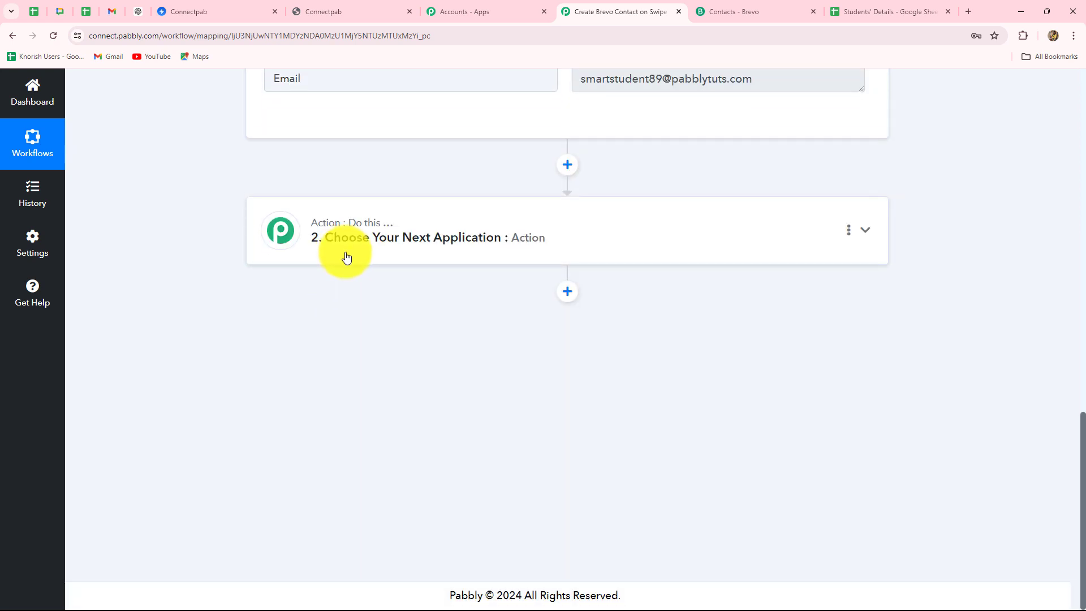
# Set the action app to Brevo with the Create or Update Contact event
pyautogui.click(309, 303)
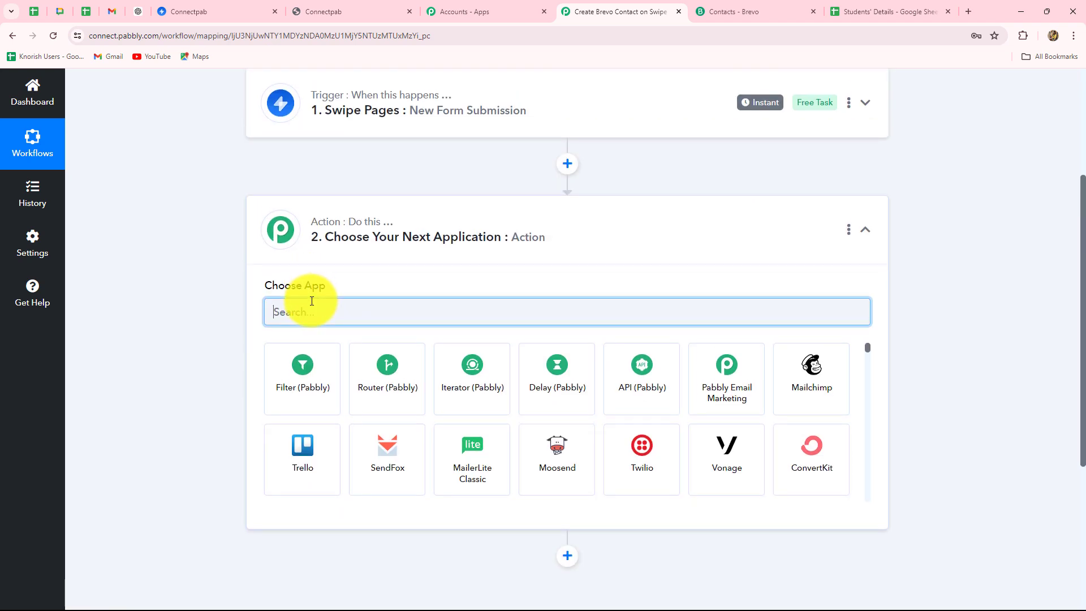
pyautogui.write('Bre')
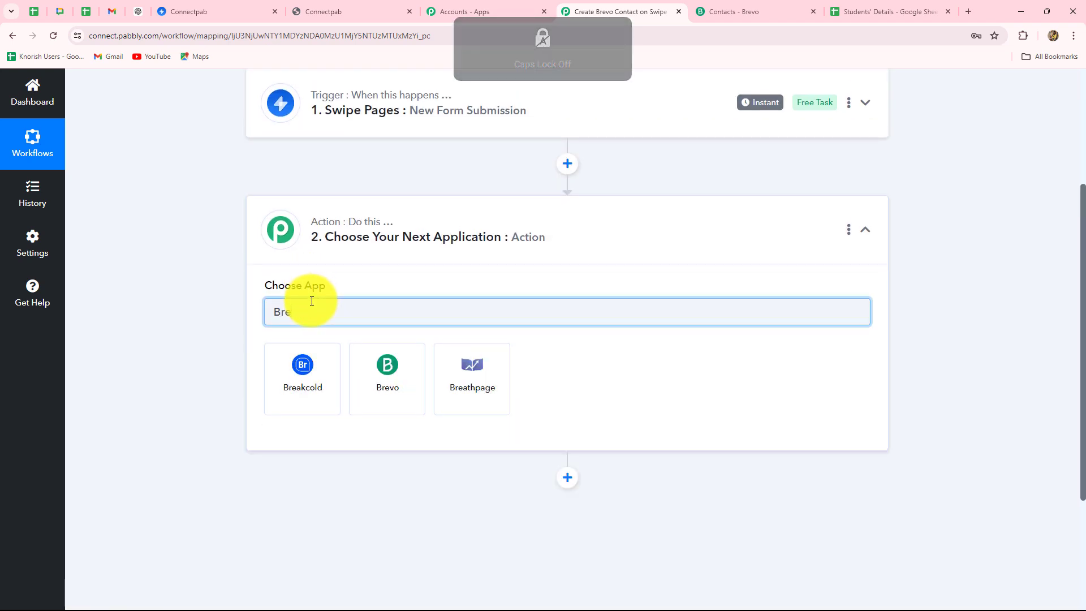
pyautogui.click(395, 400)
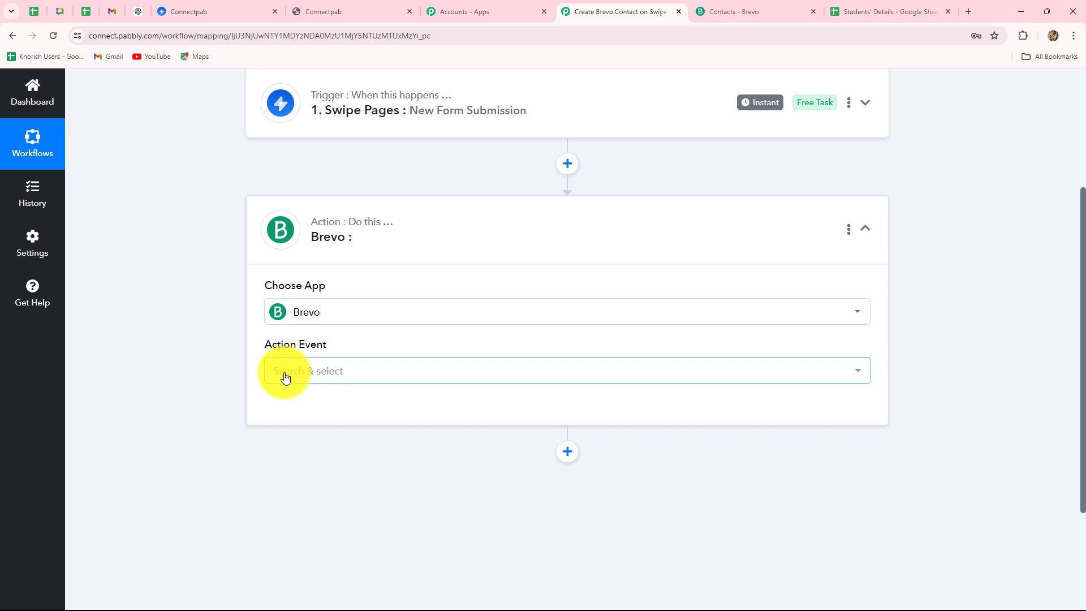
pyautogui.click(284, 373)
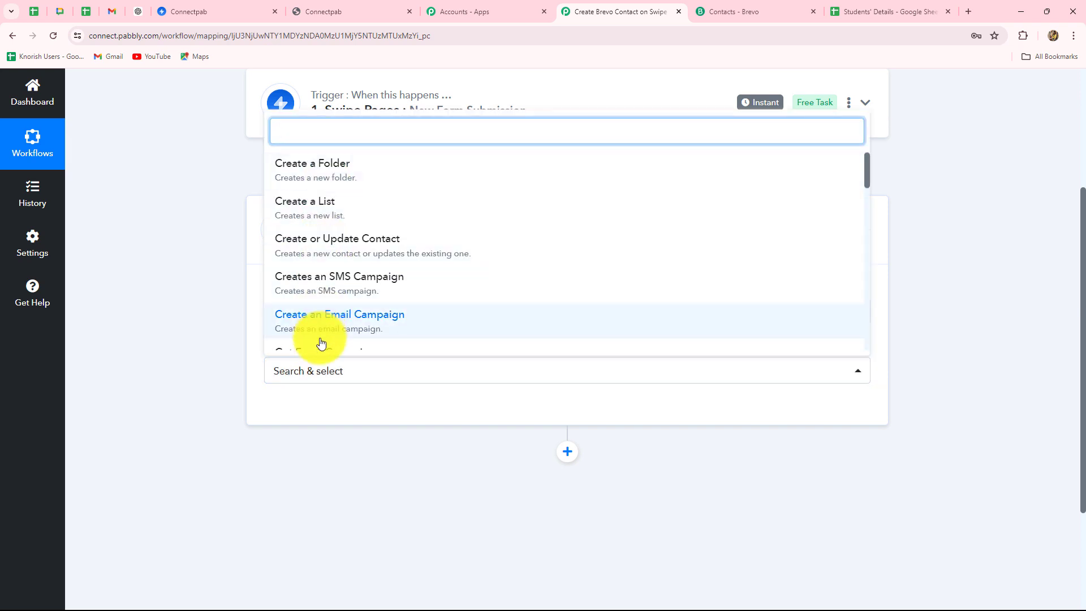
pyautogui.click(361, 251)
pyautogui.click(310, 408)
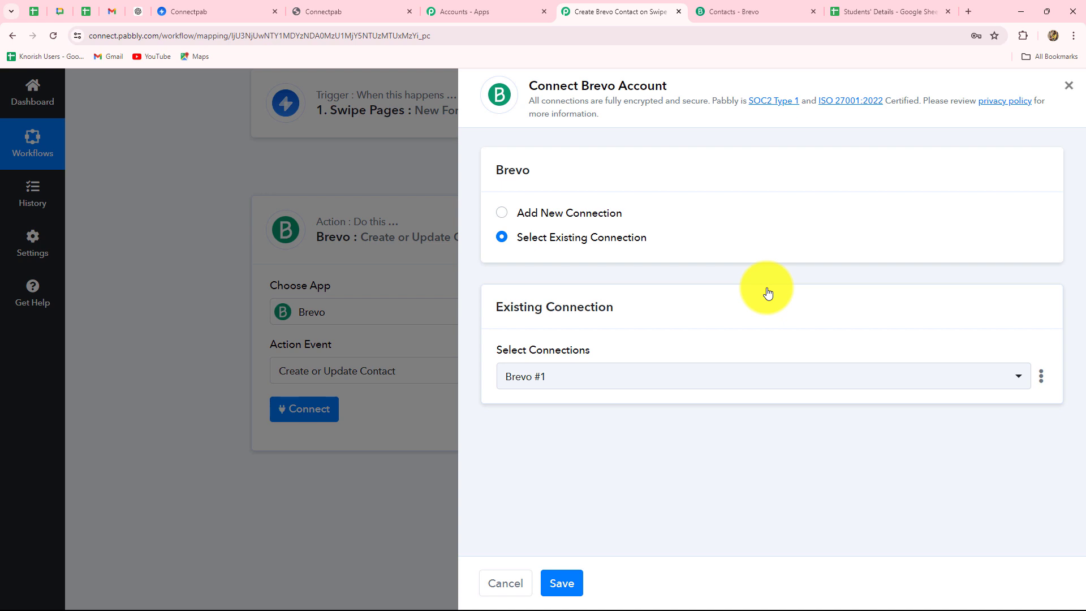
pyautogui.click(505, 214)
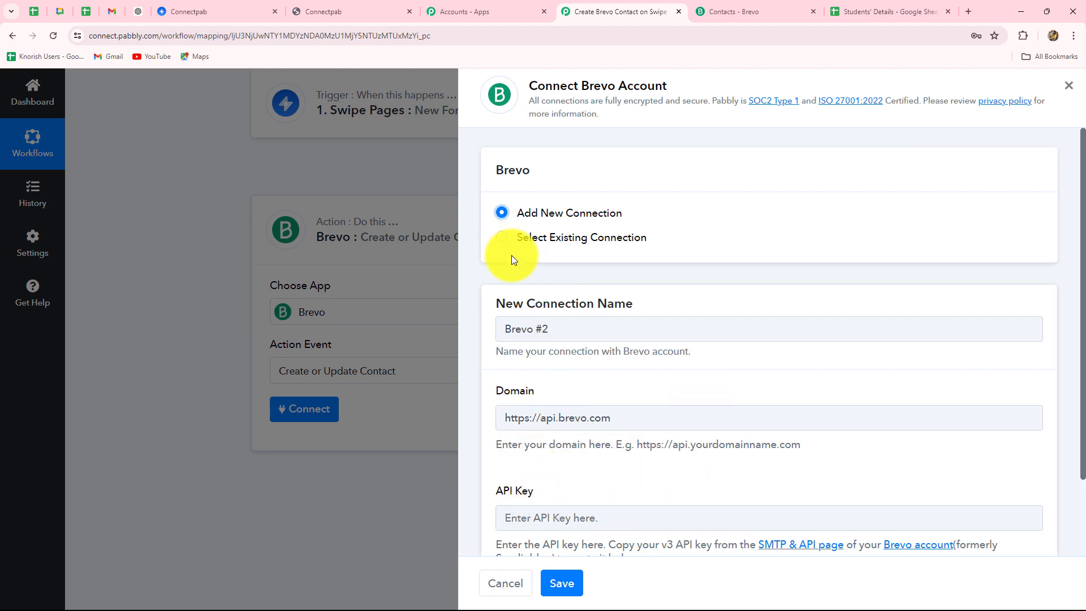
pyautogui.scroll(-2, 739, 389)
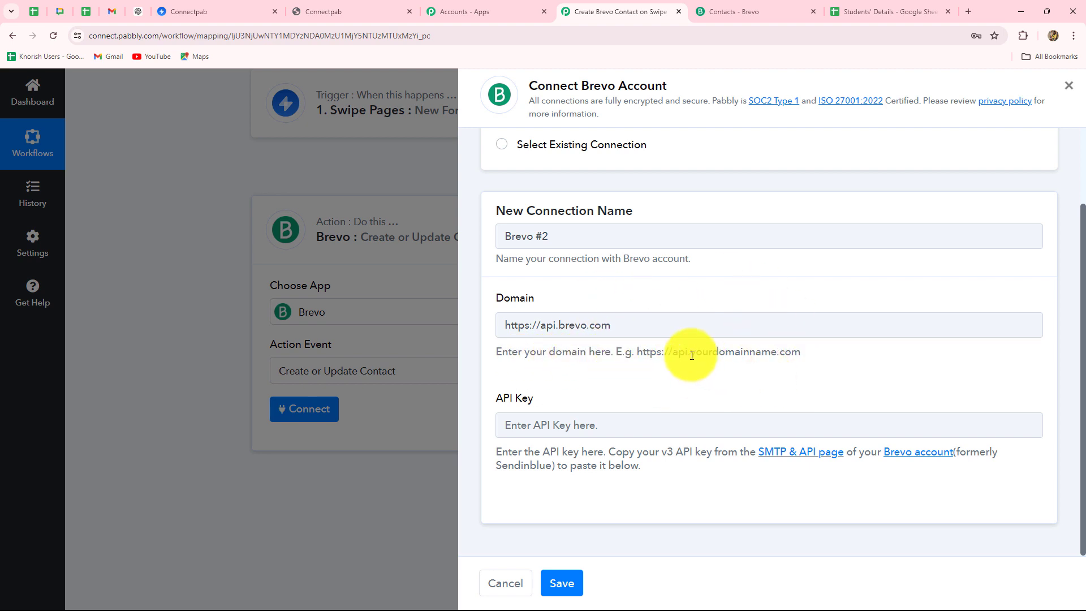
pyautogui.moveTo(691, 356); pyautogui.dragTo(778, 361)
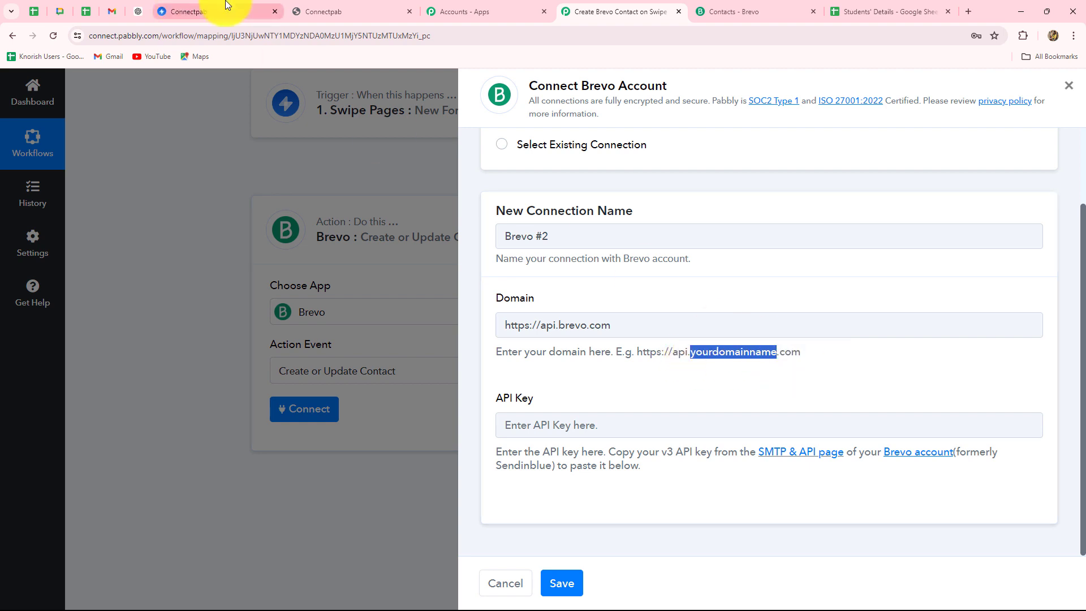
pyautogui.click(723, 11)
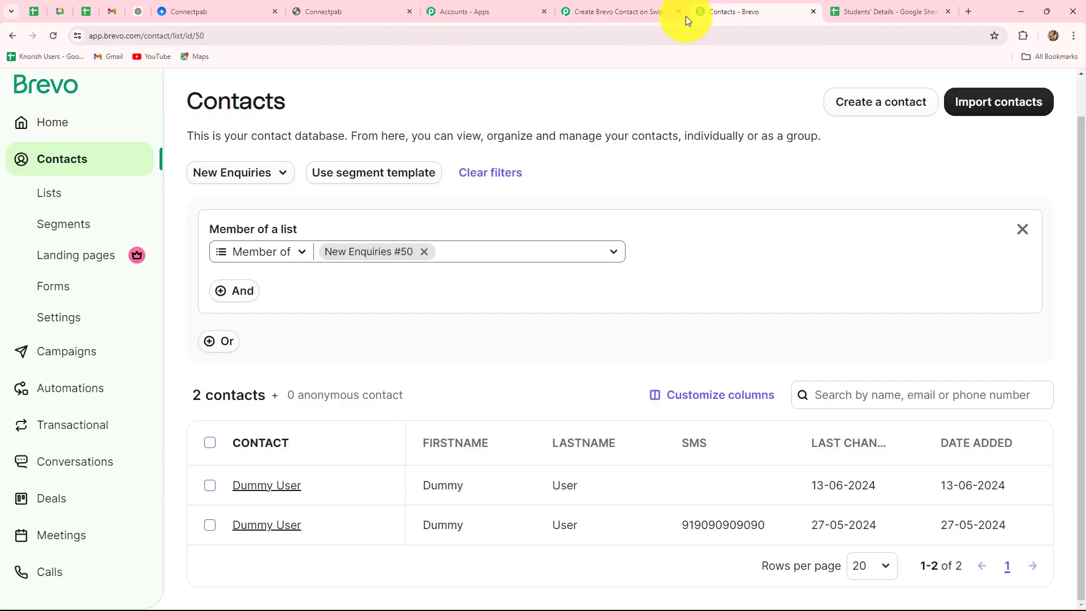
pyautogui.doubleClick(140, 36)
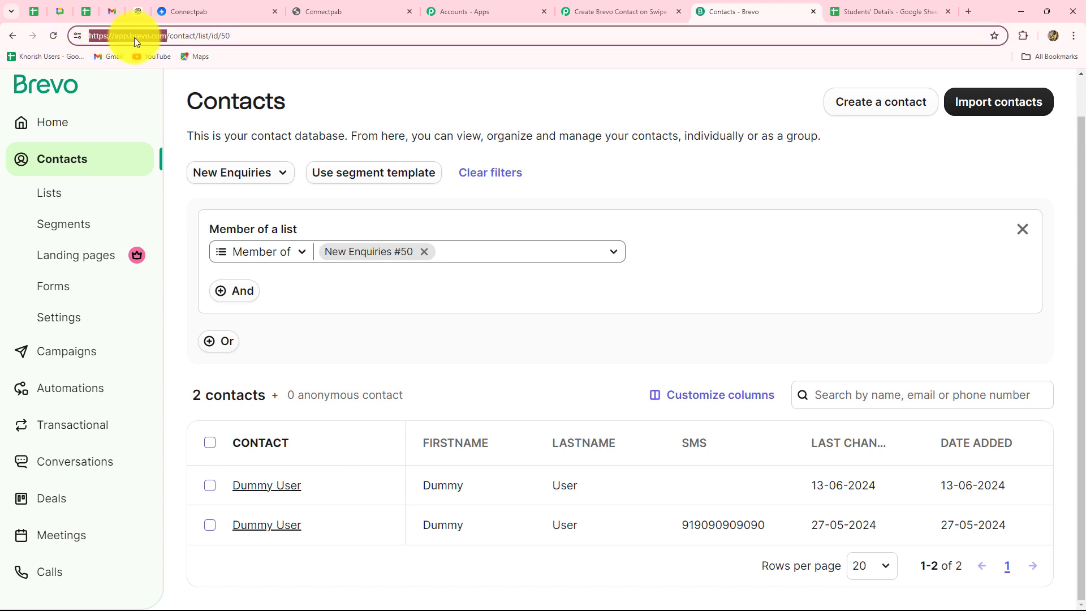
pyautogui.click(589, 9)
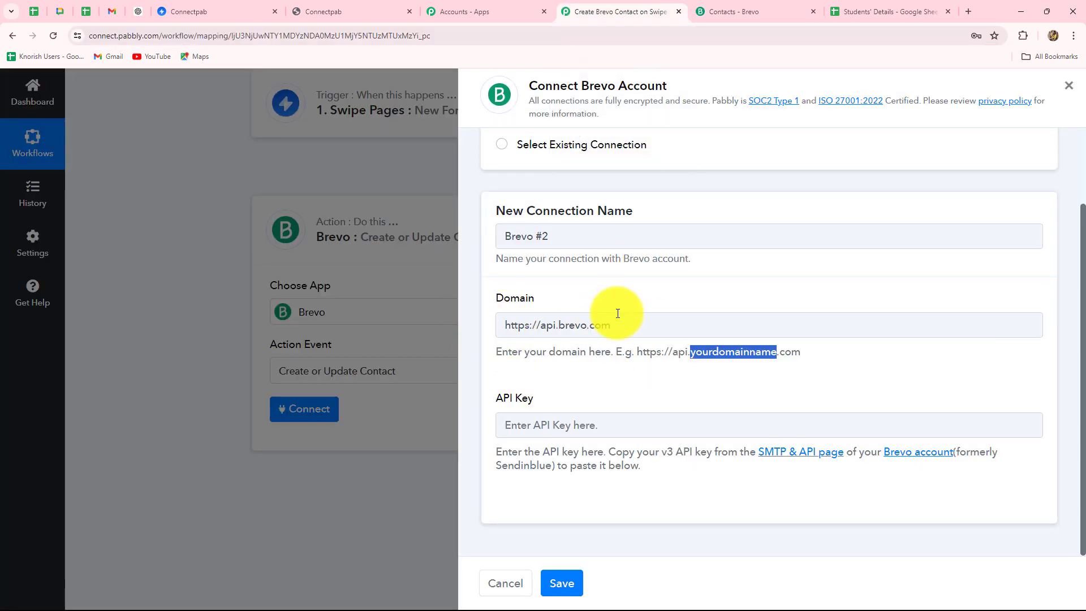
pyautogui.click(620, 407)
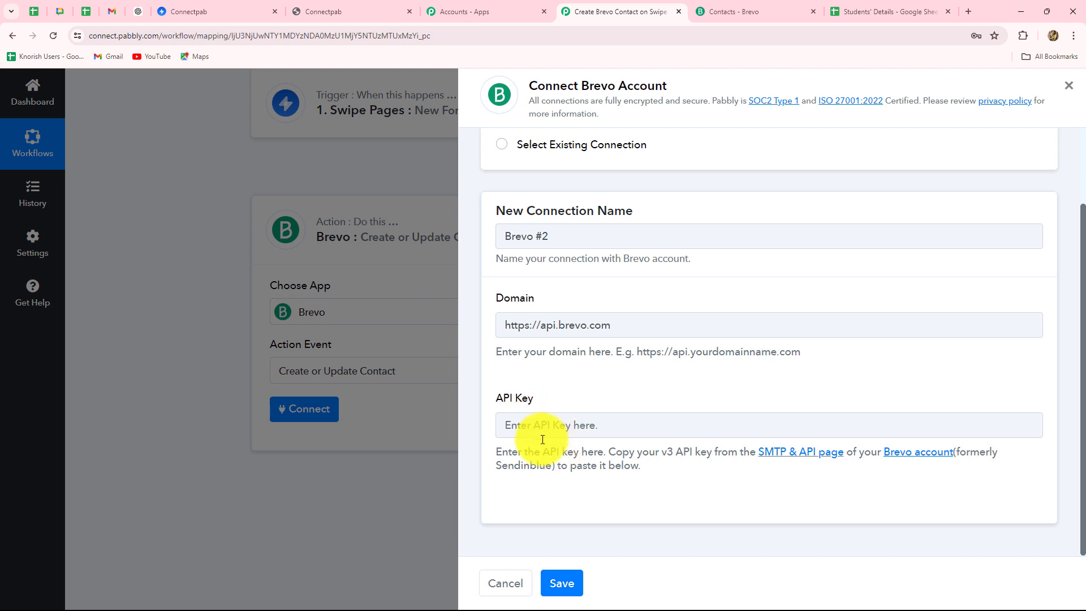
pyautogui.click(731, 8)
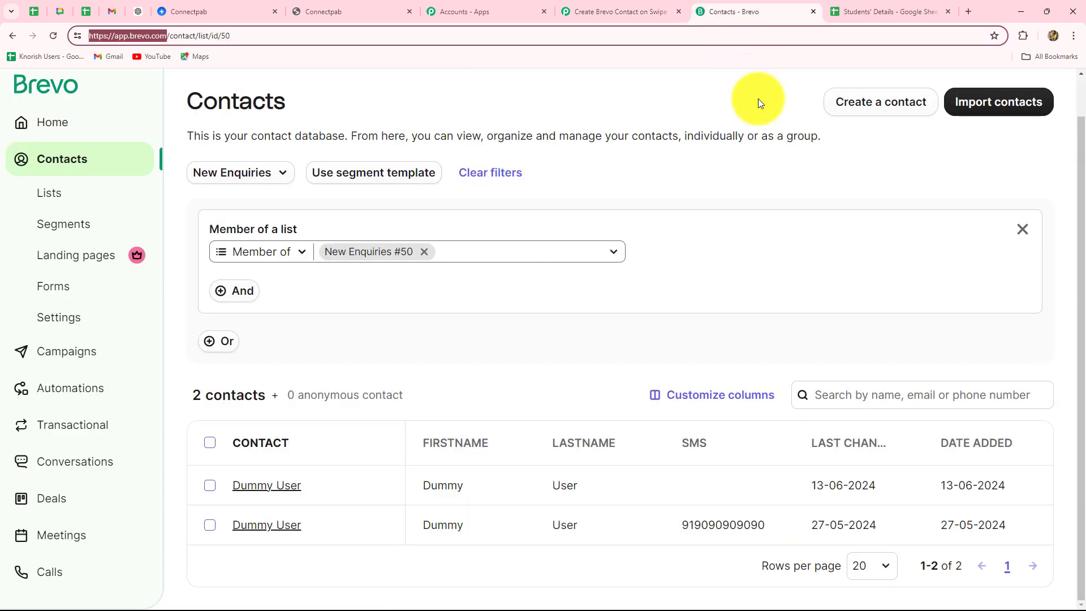
# Go to Brevo's SMTP & API settings and show the API Keys list
pyautogui.click(37, 122)
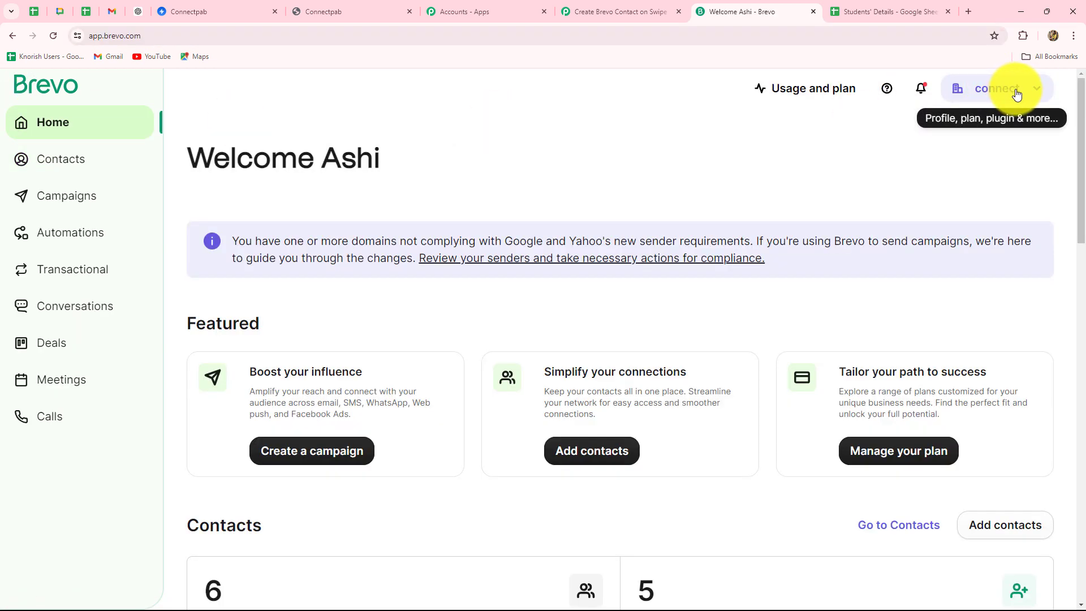
pyautogui.click(1017, 94)
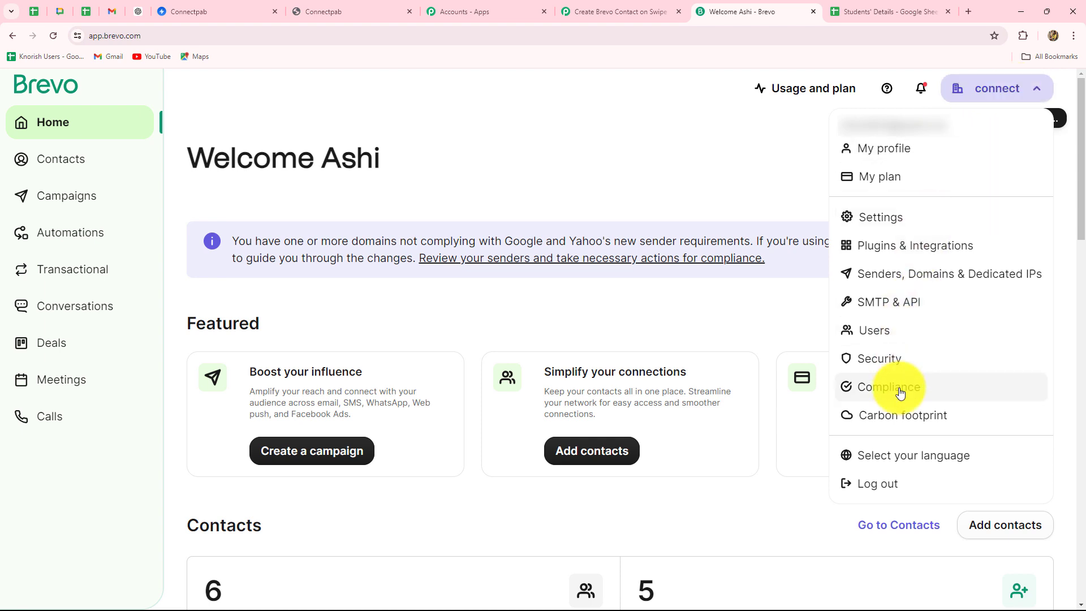
pyautogui.click(900, 307)
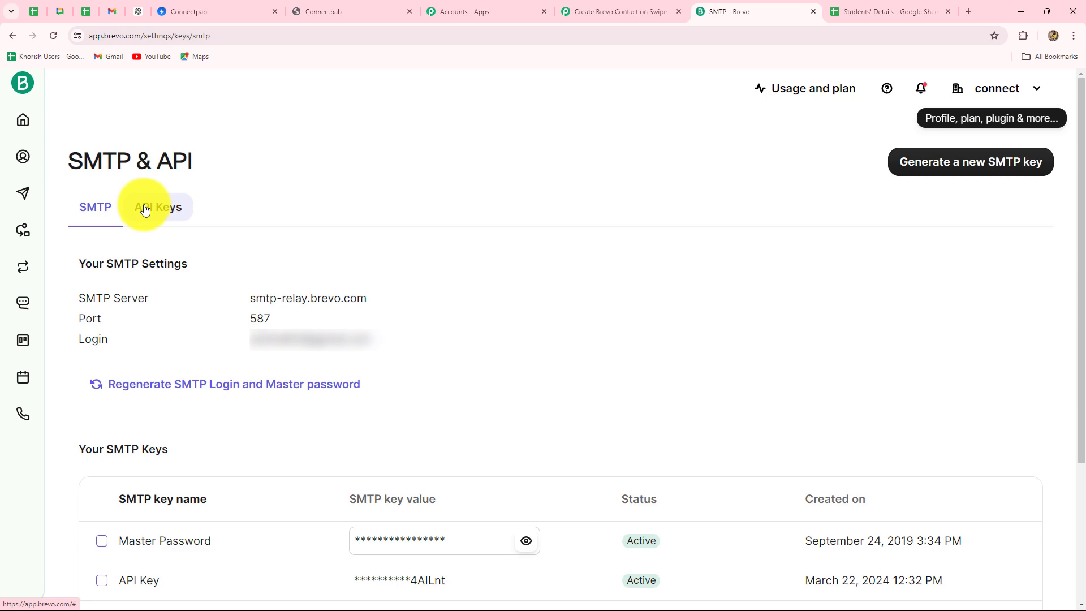
pyautogui.click(145, 210)
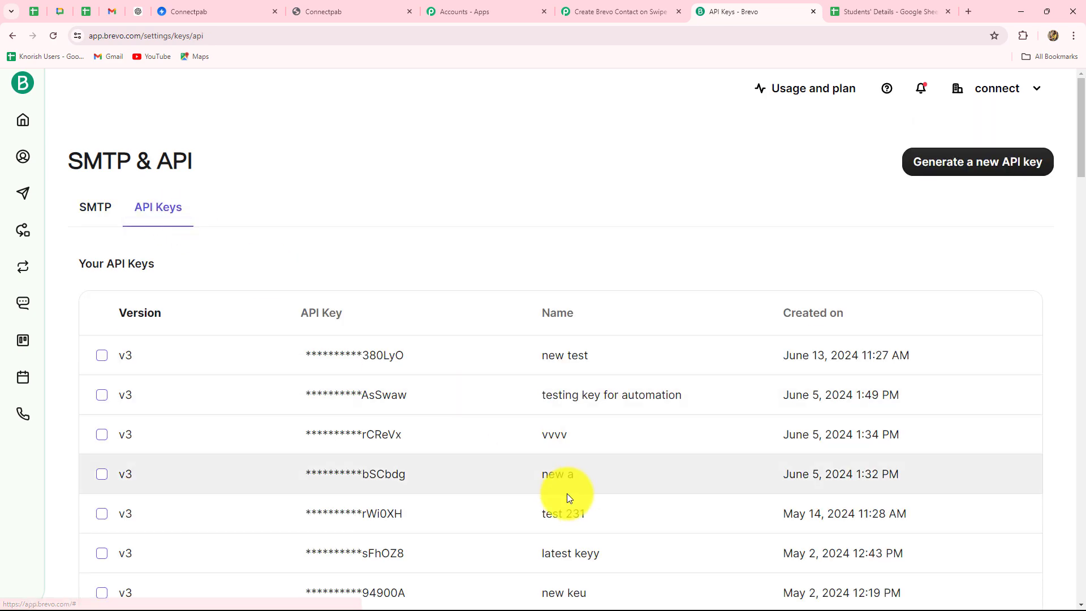
pyautogui.scroll(-9, 568, 496)
pyautogui.scroll(9, 567, 496)
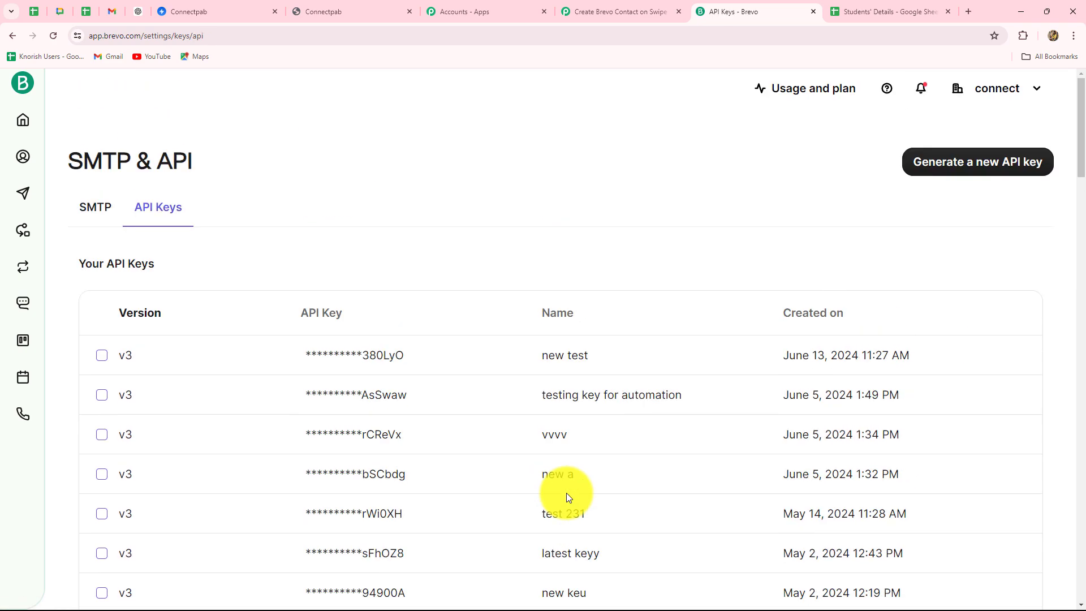
# Generate a Brevo API key named Students and copy it
pyautogui.click(1001, 174)
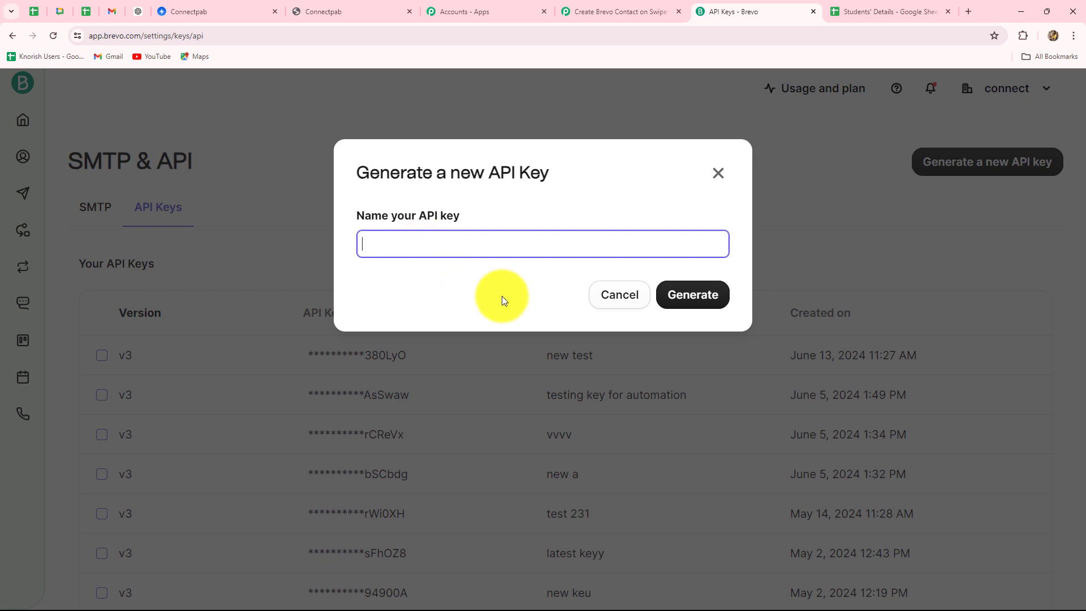
pyautogui.write('Students')
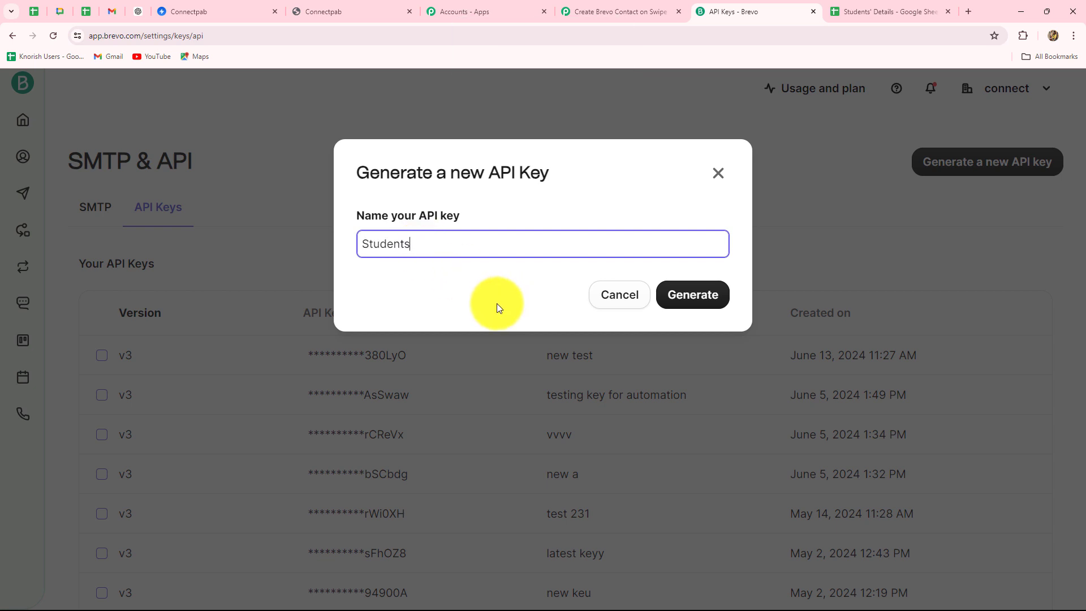
pyautogui.click(676, 297)
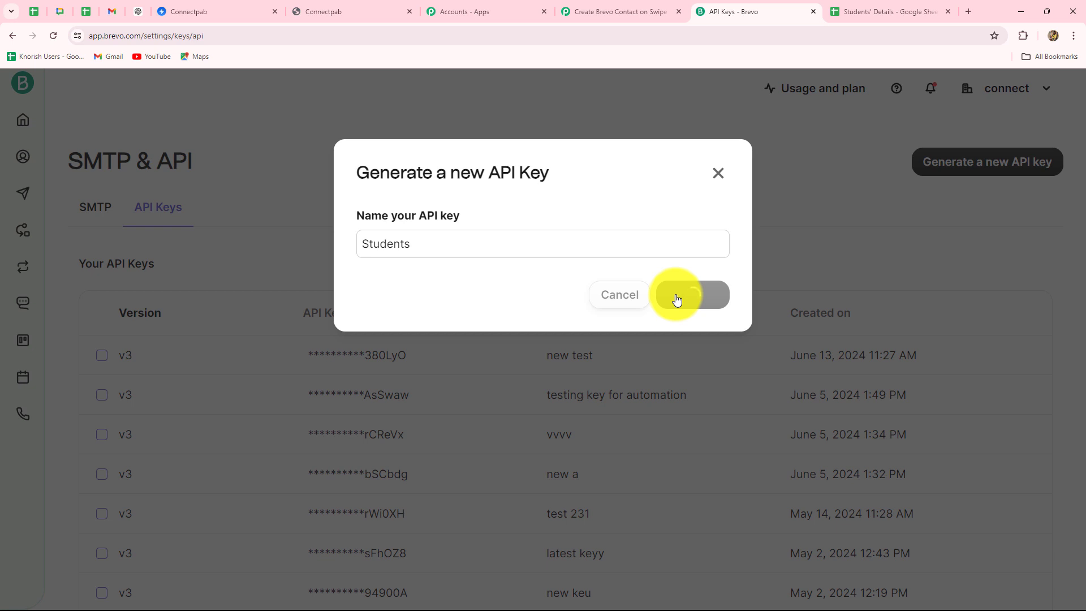
pyautogui.click(714, 285)
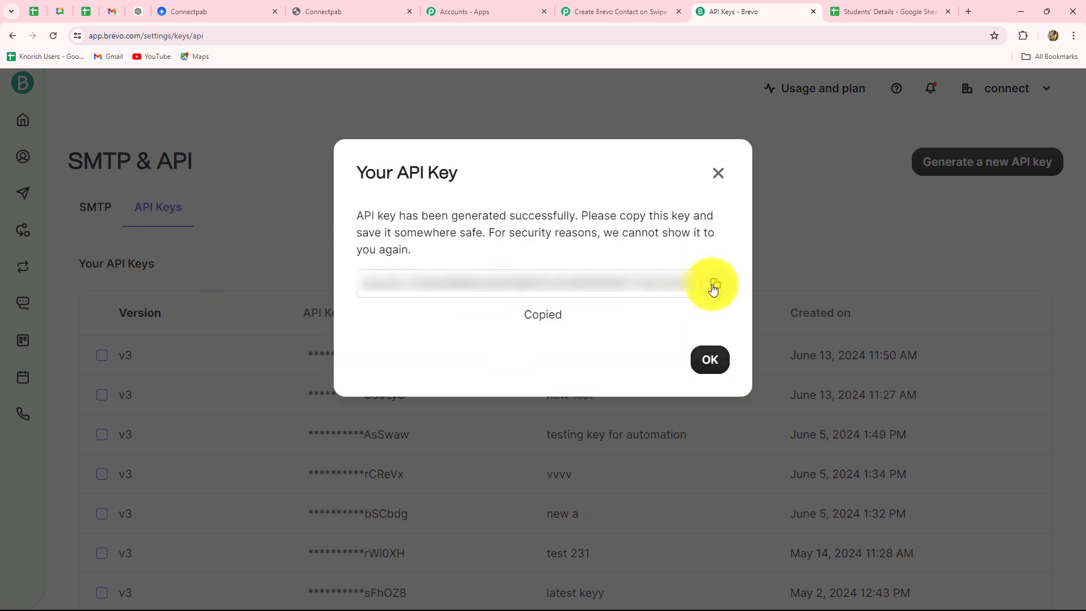
pyautogui.click(718, 173)
pyautogui.click(611, 12)
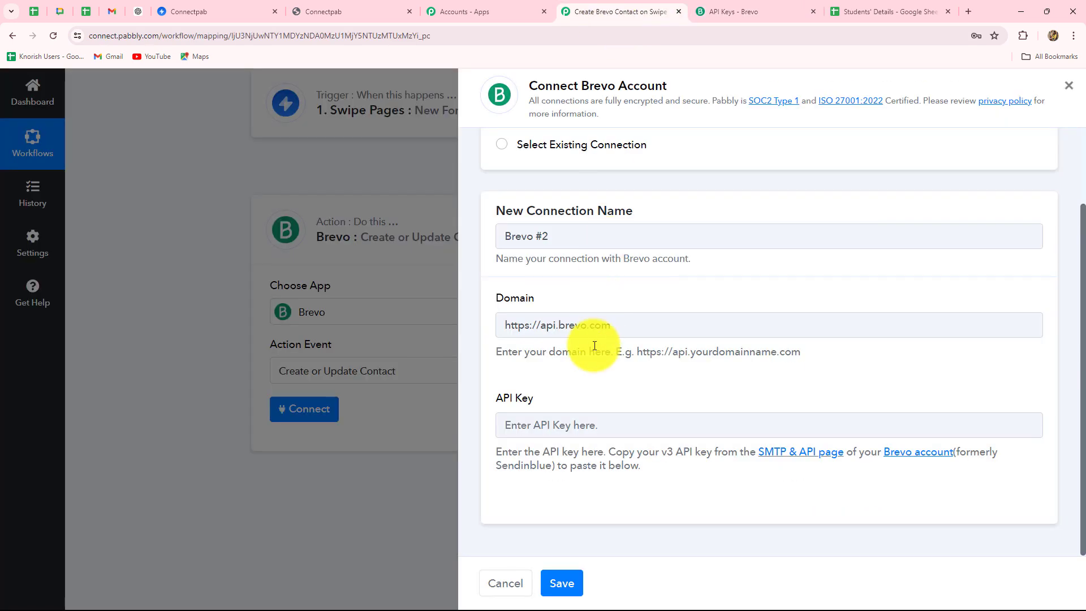
# Paste the Brevo API key, save the connection, and review the revealed contact fields
pyautogui.click(540, 426)
pyautogui.hotkey('ctrl', 'v')
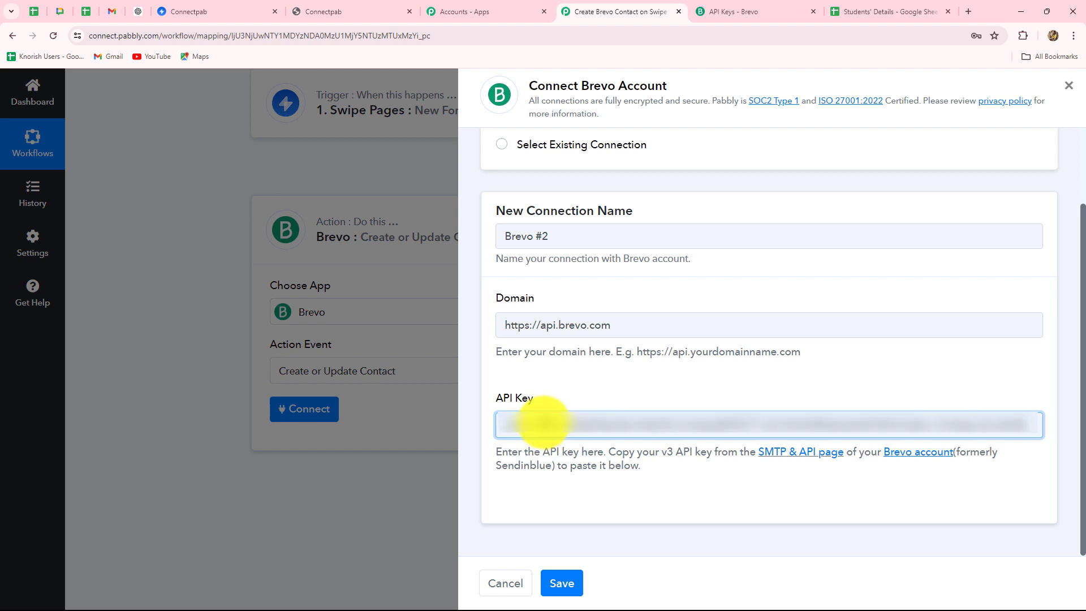
pyautogui.click(559, 583)
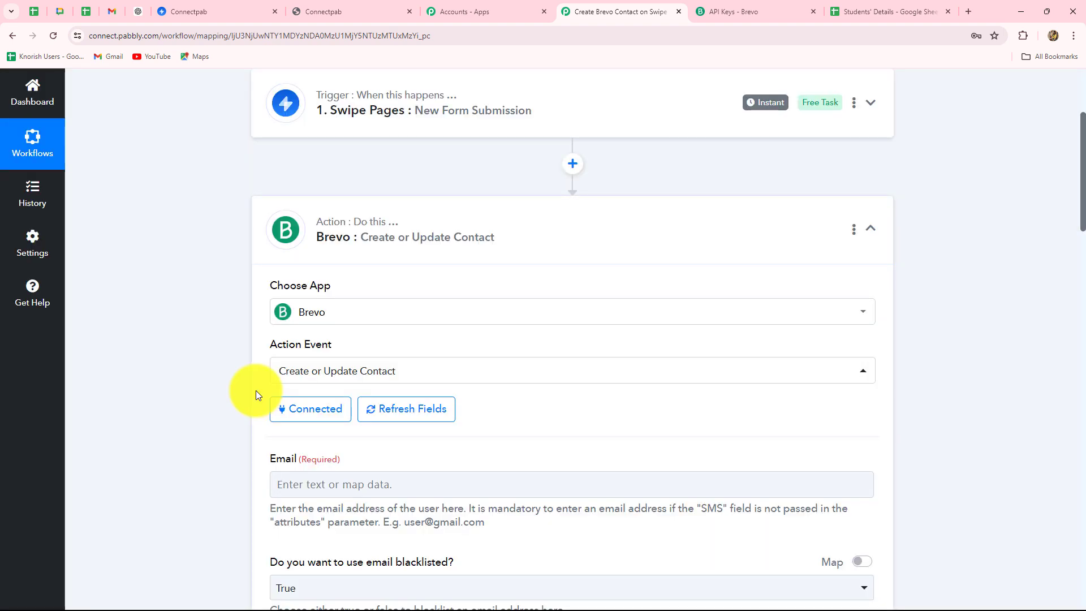
pyautogui.scroll(-1, 256, 391)
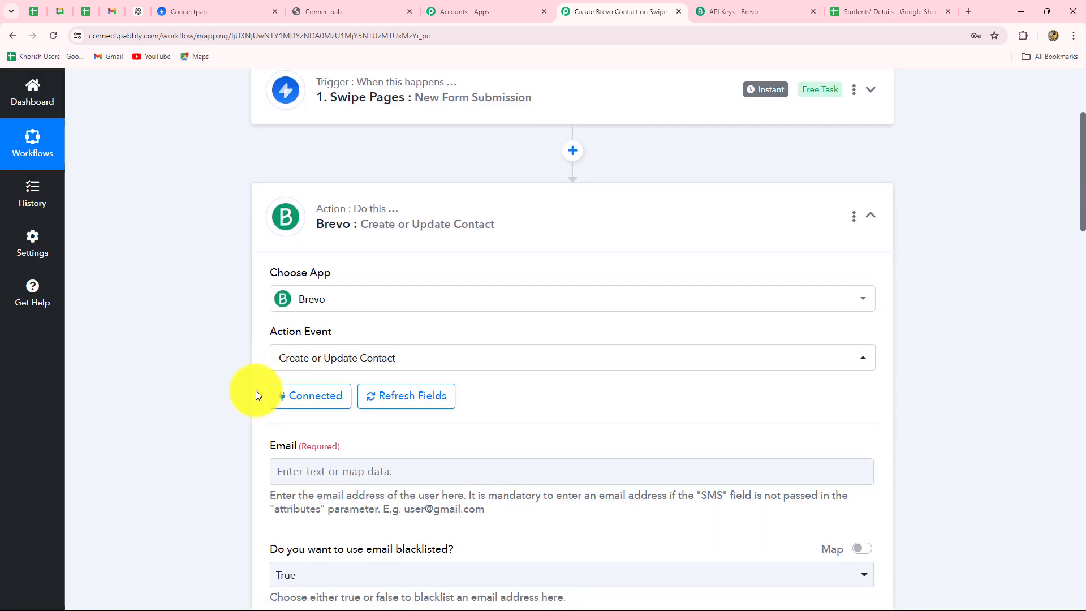
pyautogui.scroll(-3, 256, 390)
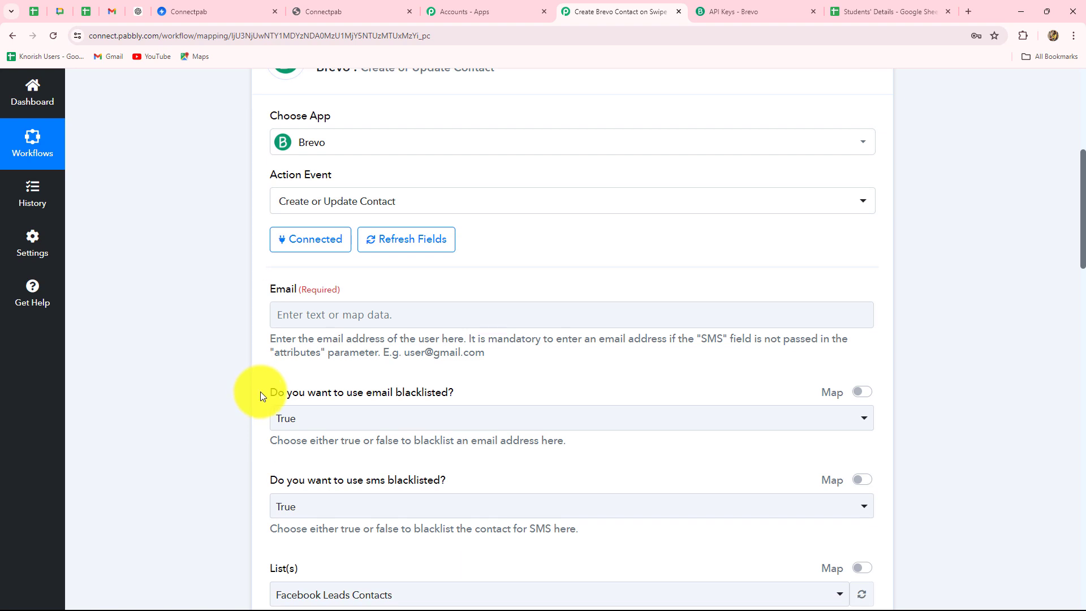
pyautogui.scroll(-5, 260, 392)
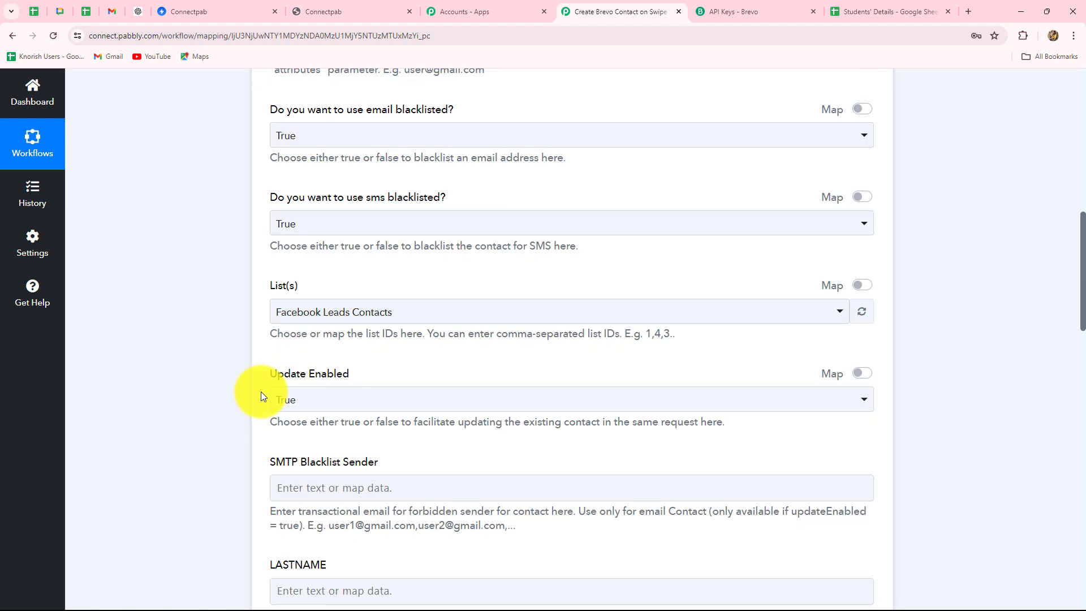
pyautogui.scroll(-5, 432, 371)
pyautogui.scroll(10, 427, 362)
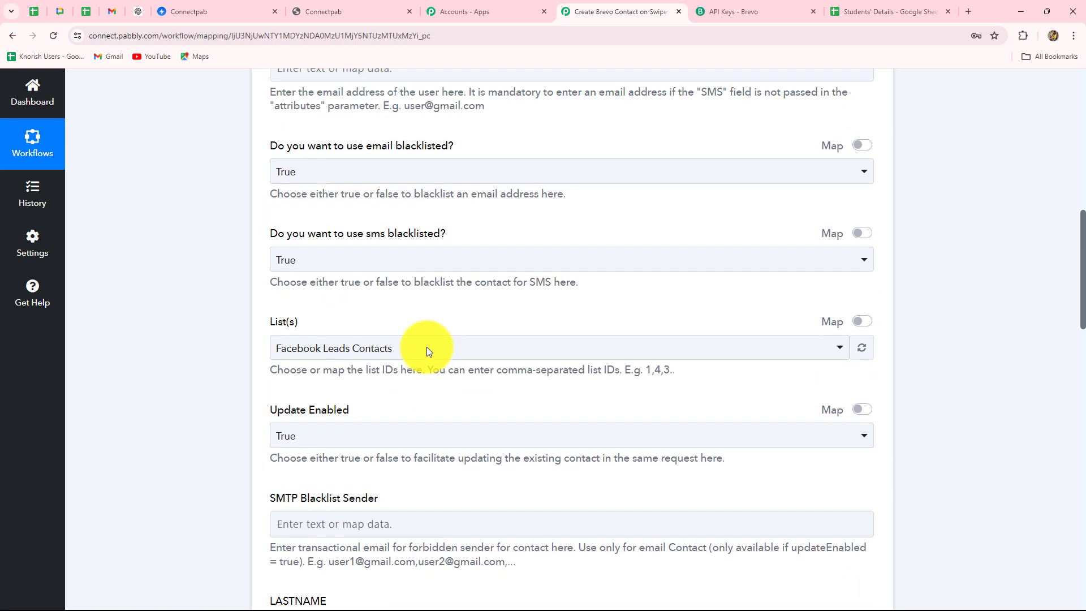
pyautogui.scroll(3, 421, 352)
pyautogui.scroll(-4, 419, 351)
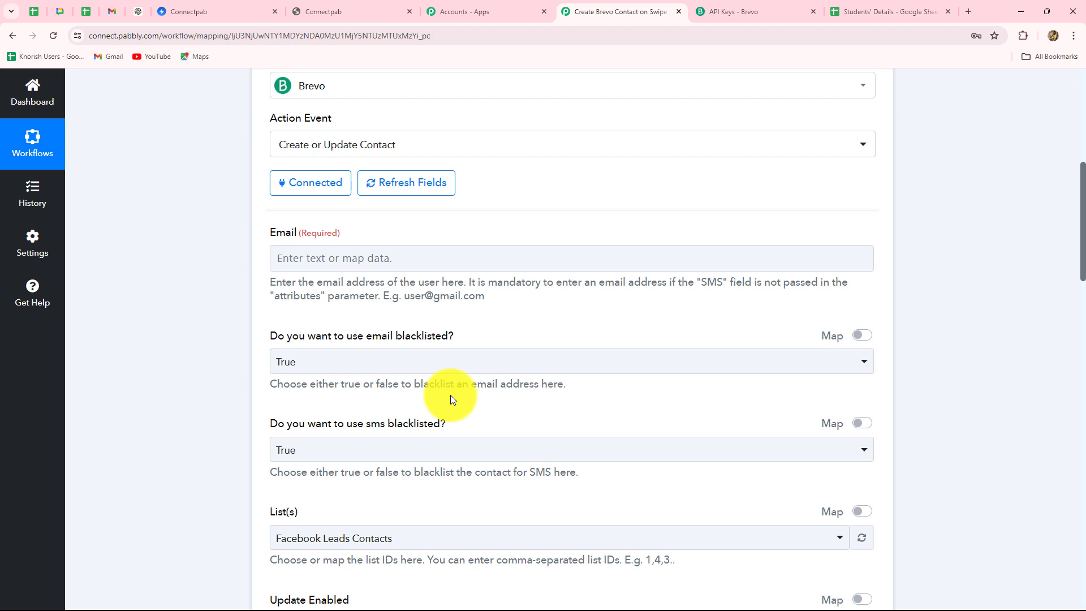
# Map the Swipe Pages submission's Email into the Brevo Email field
pyautogui.click(361, 258)
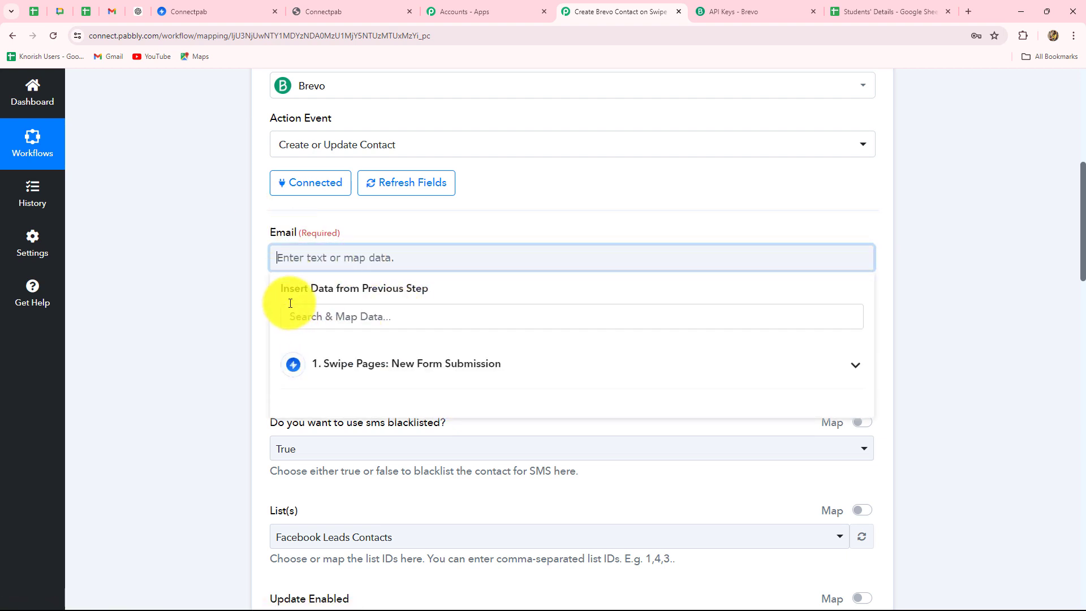
pyautogui.scroll(-2, 351, 277)
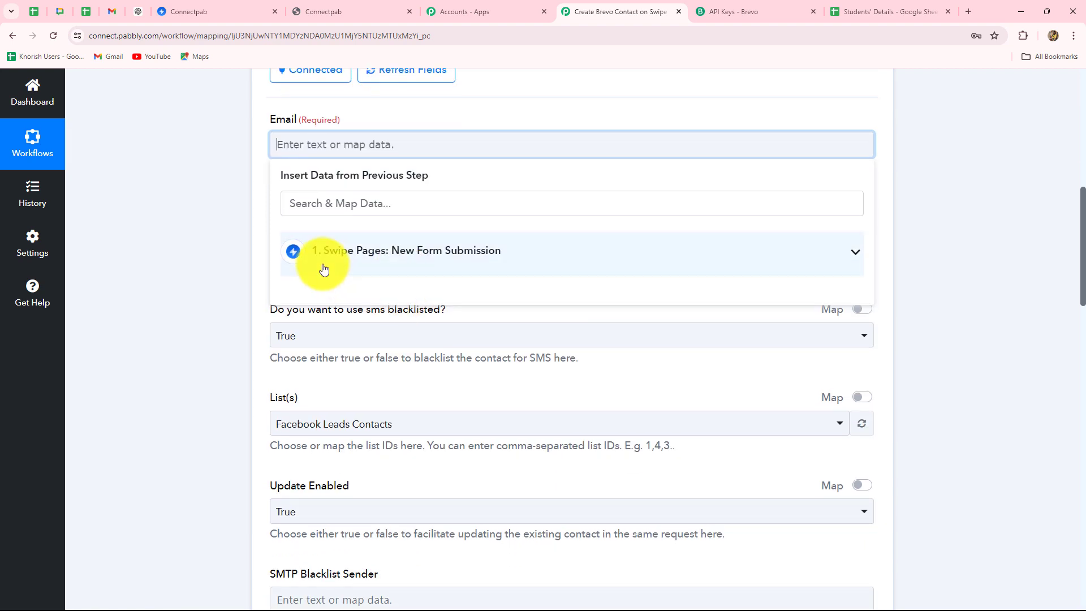
pyautogui.click(452, 255)
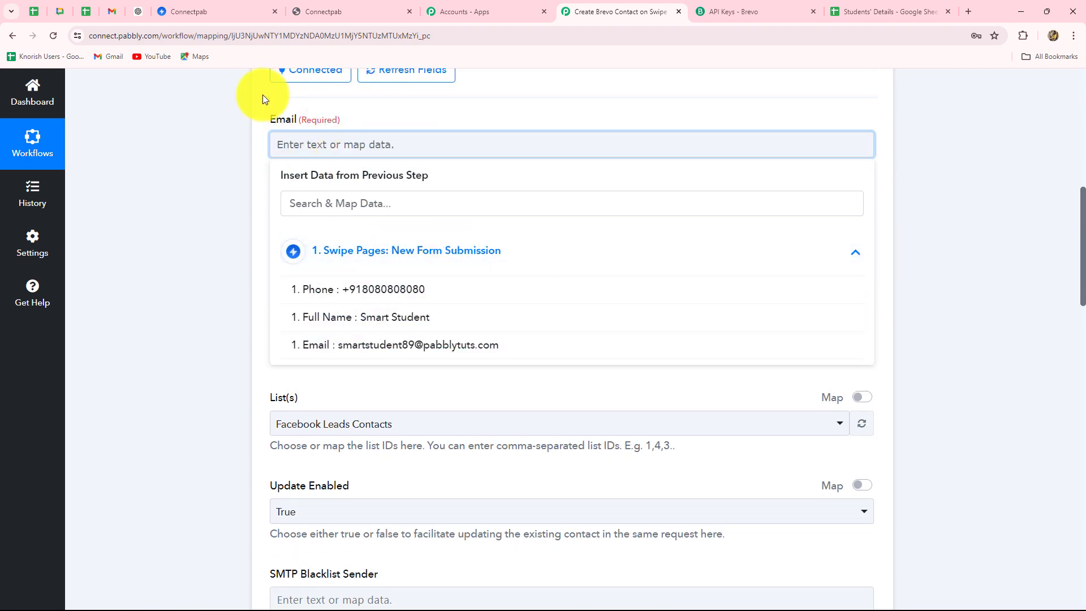
pyautogui.click(488, 355)
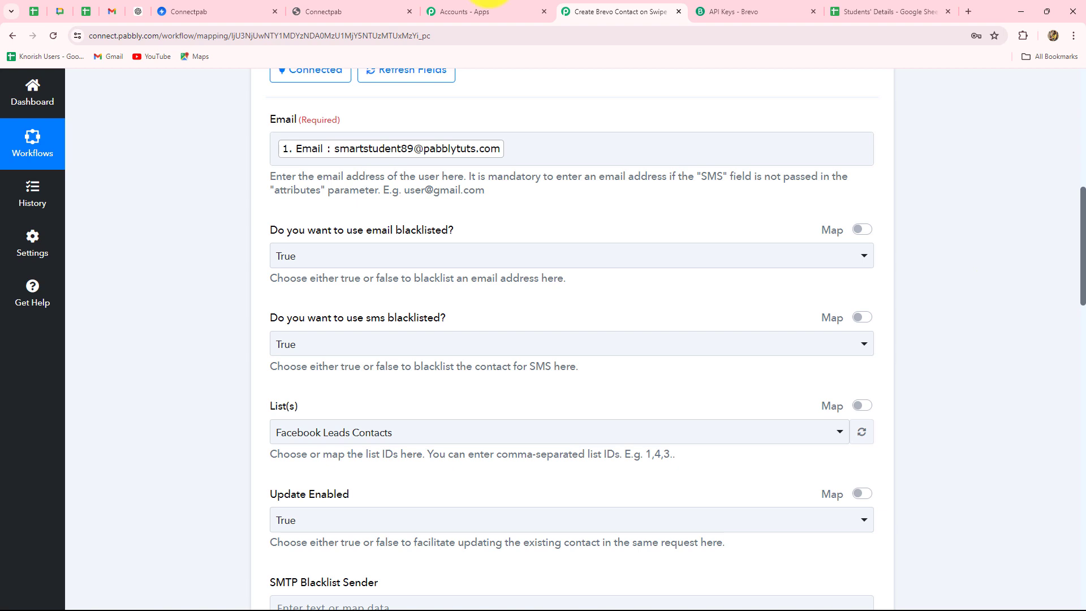
# Keep the email blacklisted option set to True
pyautogui.scroll(-2, 356, 339)
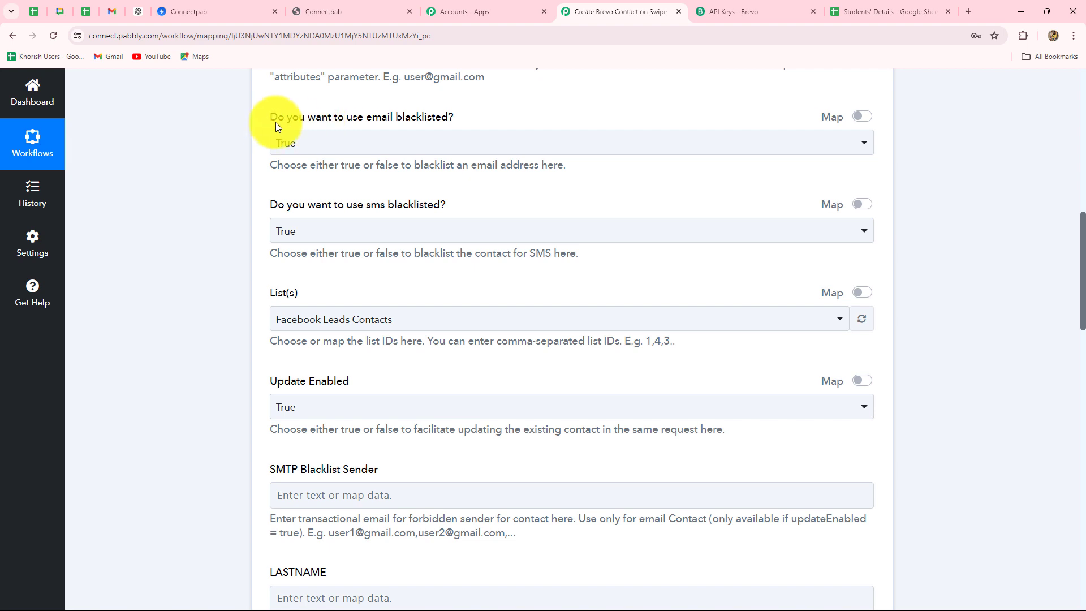
pyautogui.click(296, 149)
pyautogui.click(221, 176)
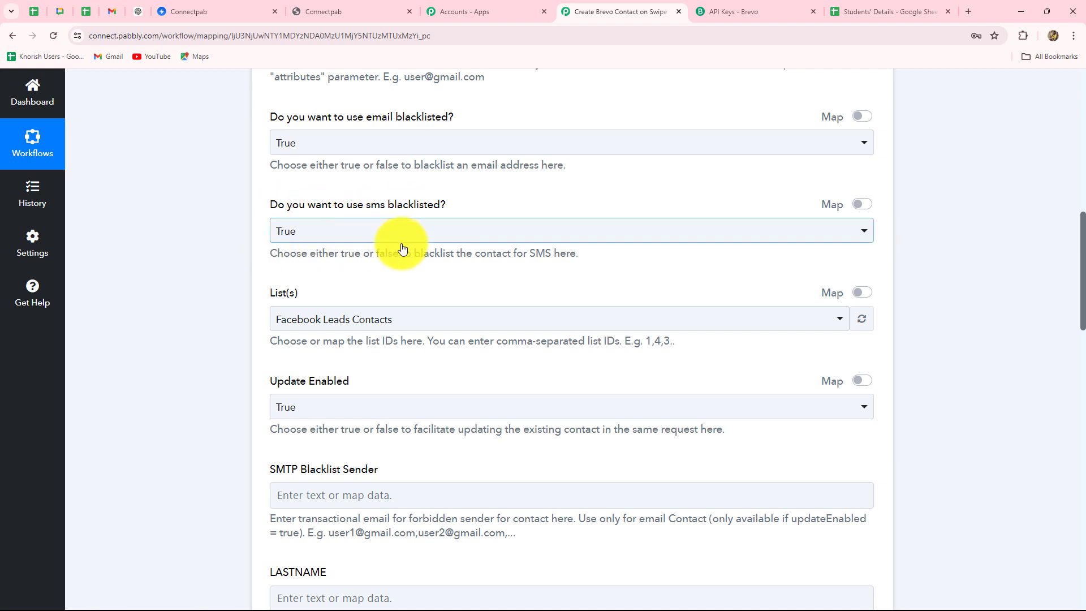
pyautogui.scroll(-3, 396, 248)
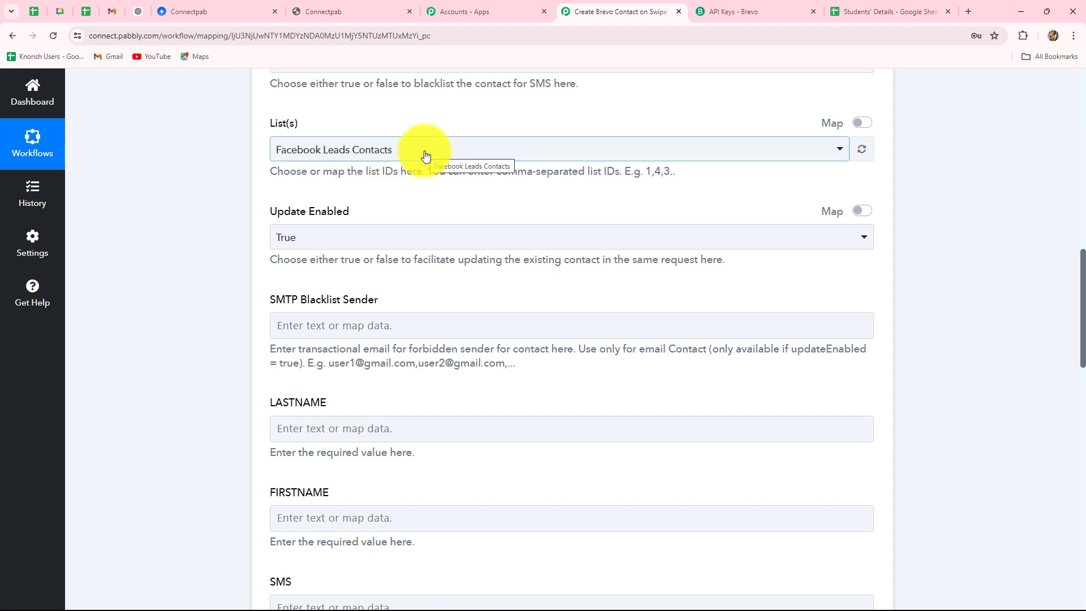
pyautogui.click(710, 12)
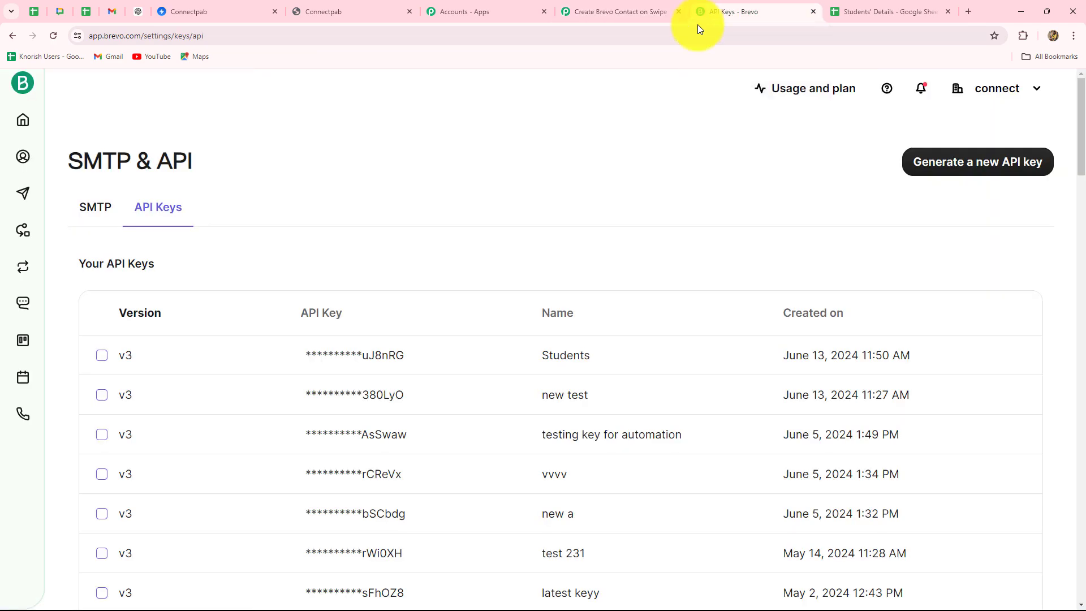
# Browse Brevo's contact lists, noting Facebook Leads Contacts is list #55 with 0 contacts, then return to Pabbly
pyautogui.click(27, 147)
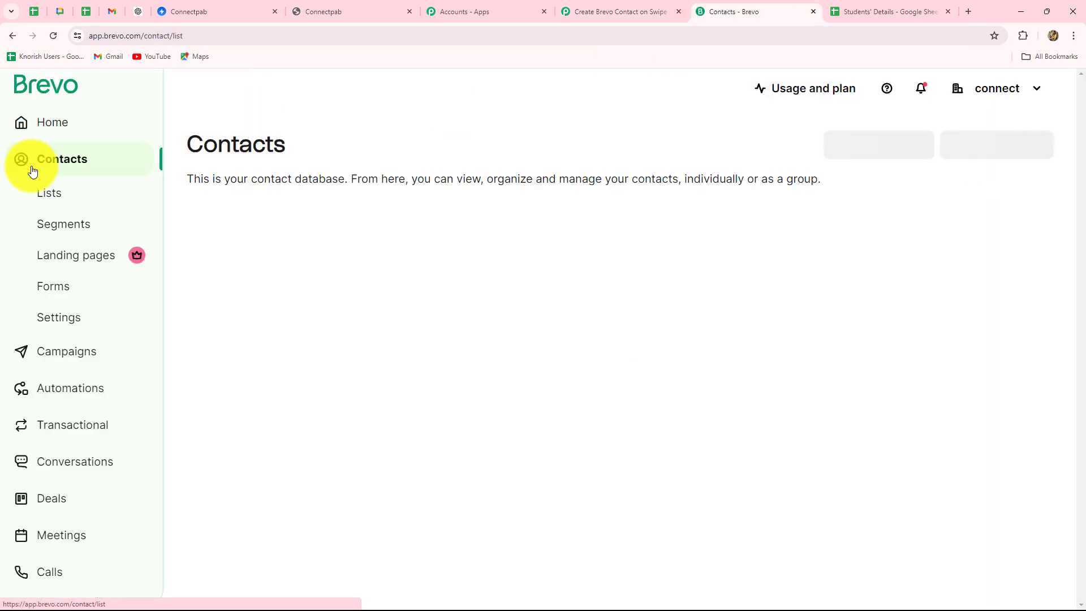
pyautogui.click(53, 201)
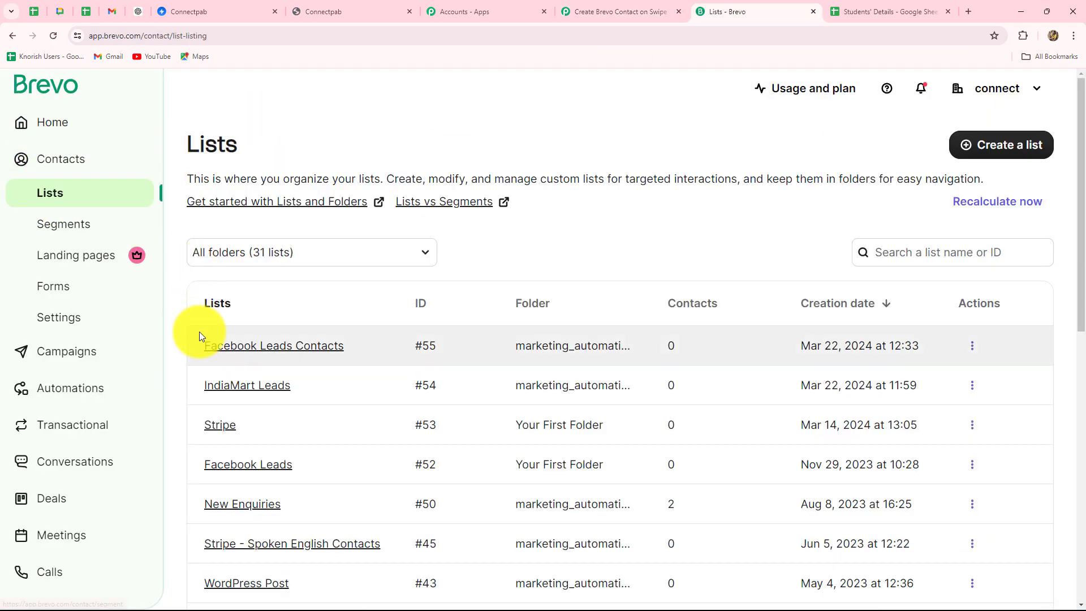
pyautogui.scroll(-3, 199, 331)
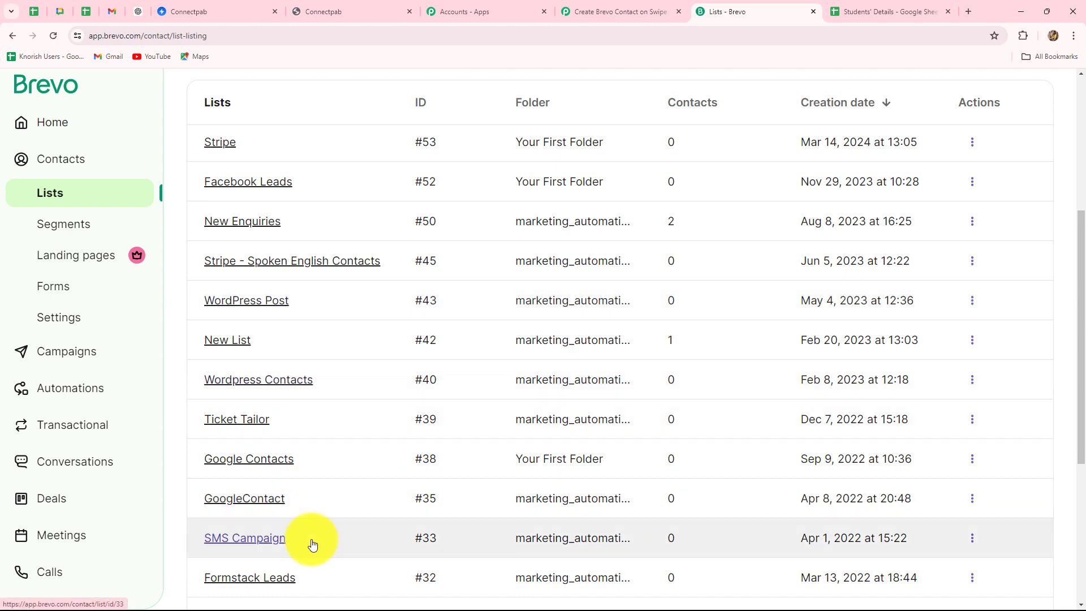
pyautogui.scroll(3, 313, 544)
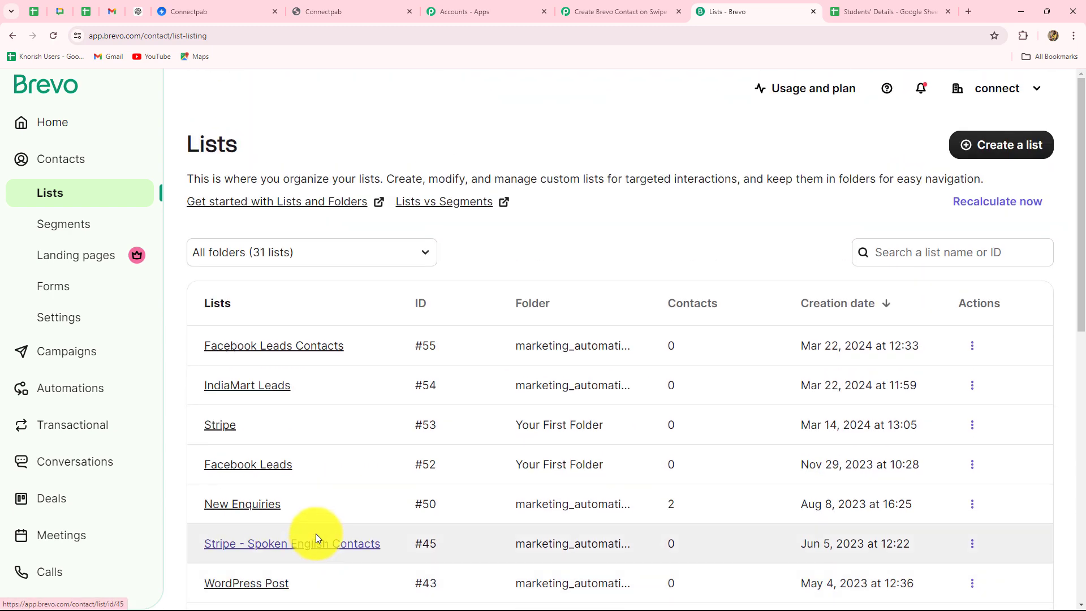
pyautogui.scroll(-5, 315, 529)
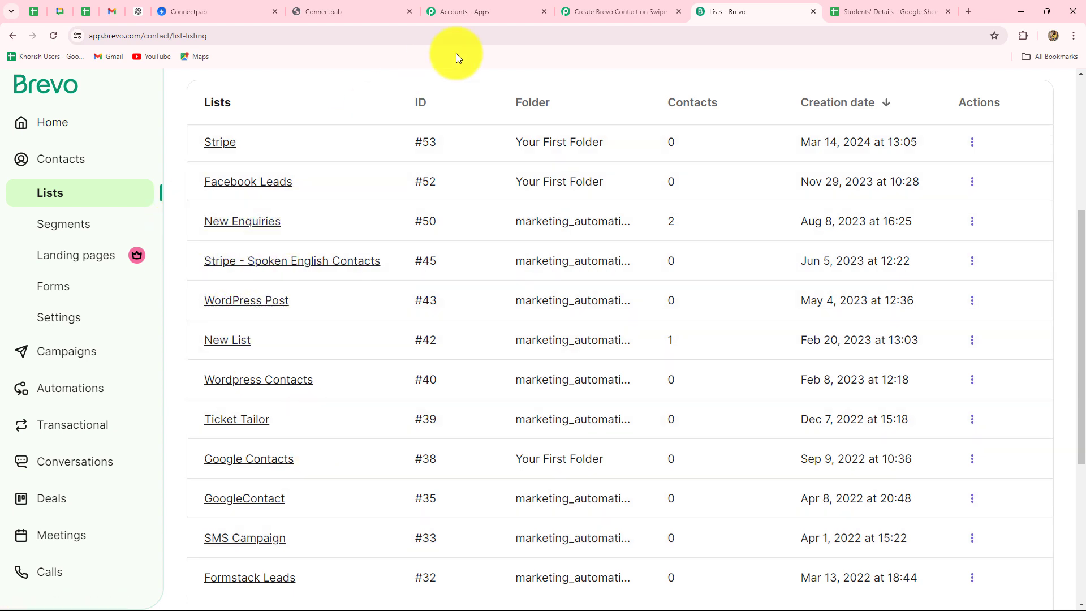
pyautogui.click(586, 6)
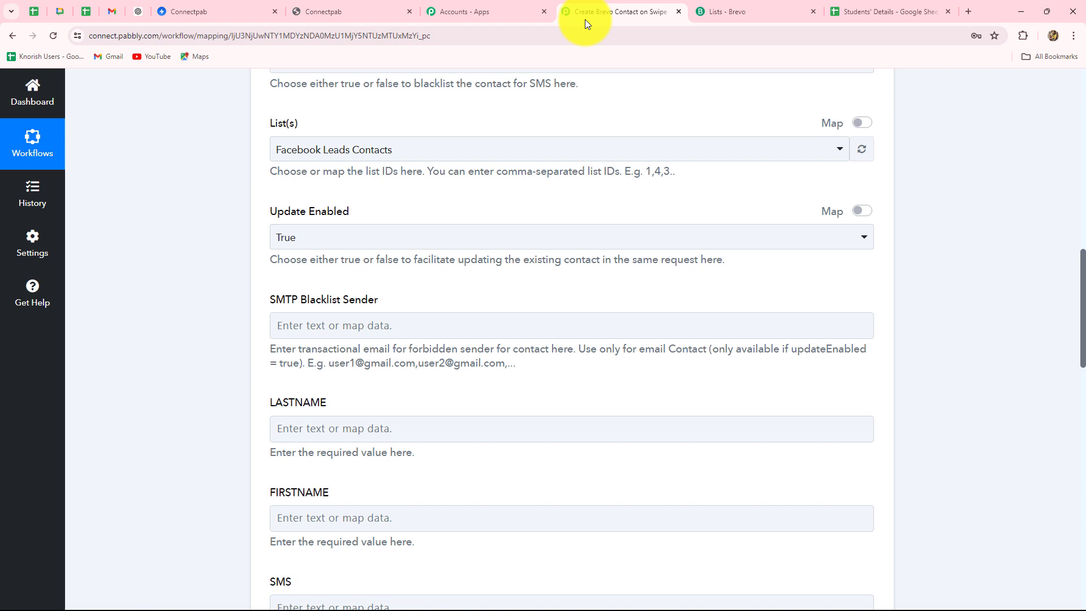
# Set the Brevo step's List(s) to New Enquiries instead of Facebook Leads Contacts
pyautogui.click(369, 151)
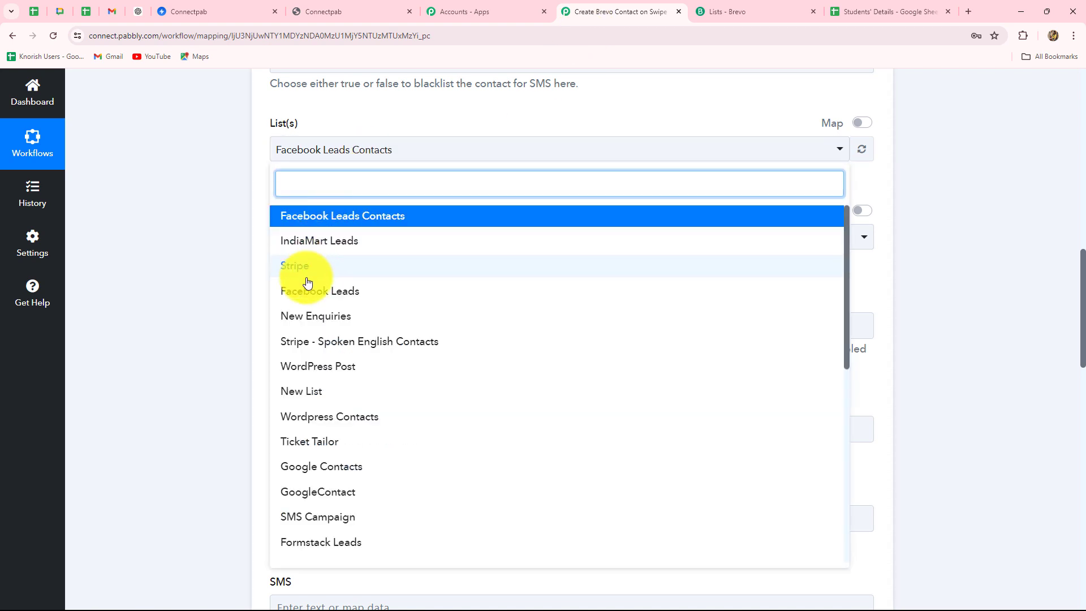
pyautogui.click(311, 315)
pyautogui.scroll(-2, 203, 301)
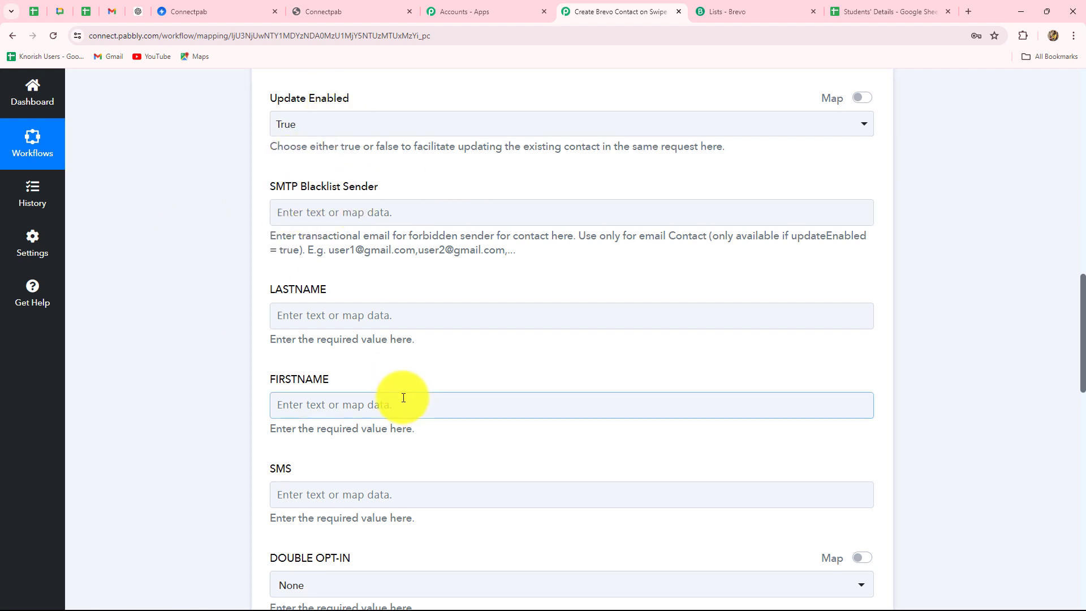
pyautogui.scroll(-5, 400, 396)
pyautogui.scroll(6, 403, 396)
pyautogui.scroll(2, 402, 396)
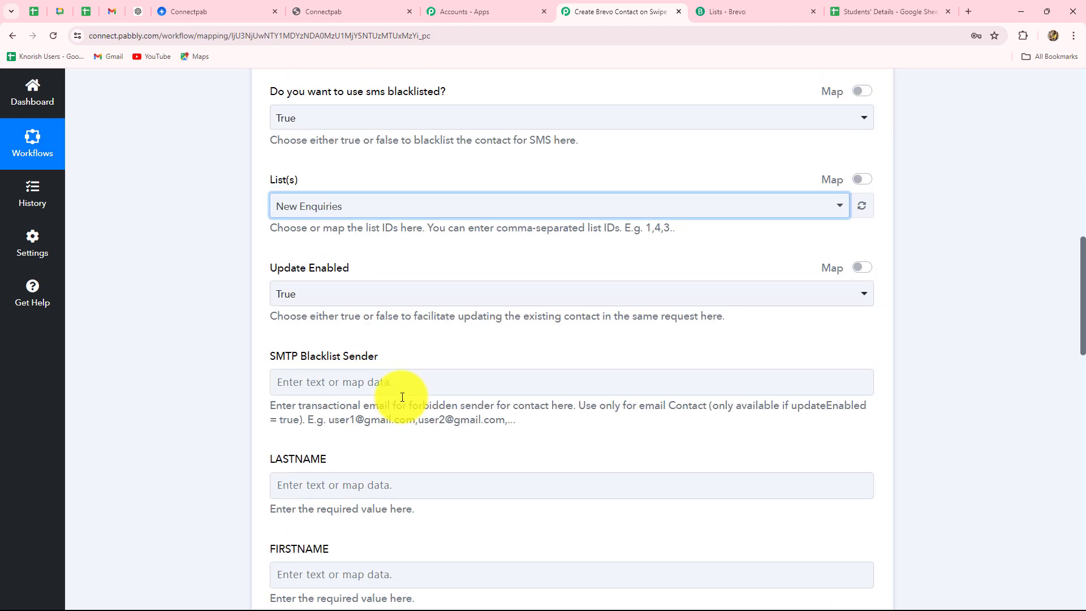
pyautogui.scroll(-6, 402, 397)
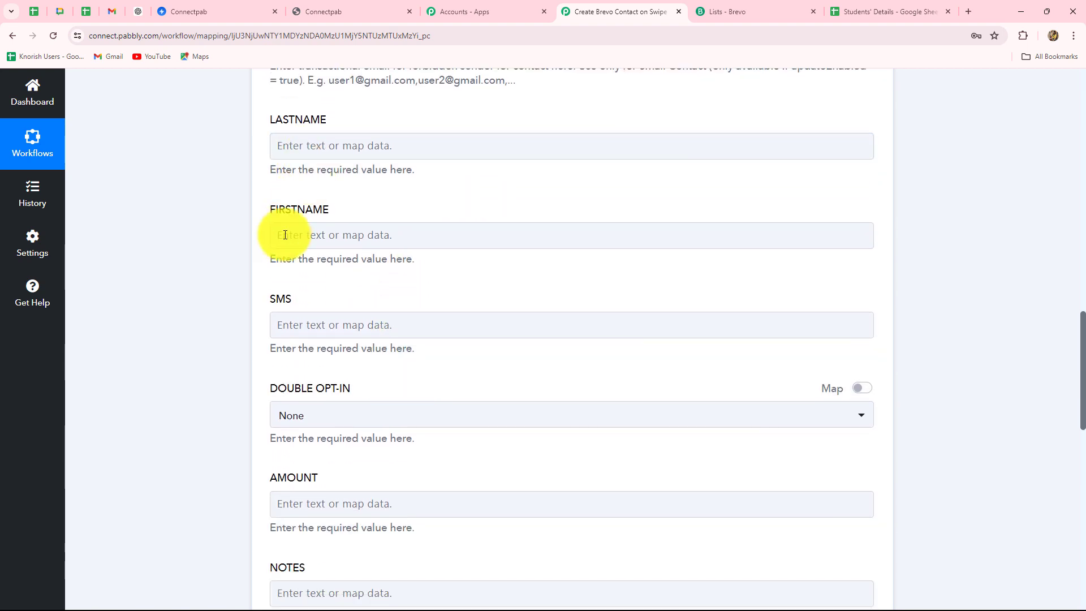
# Review the FIRSTNAME and LASTNAME fields and bring up the form submission data for mapping
pyautogui.click(305, 235)
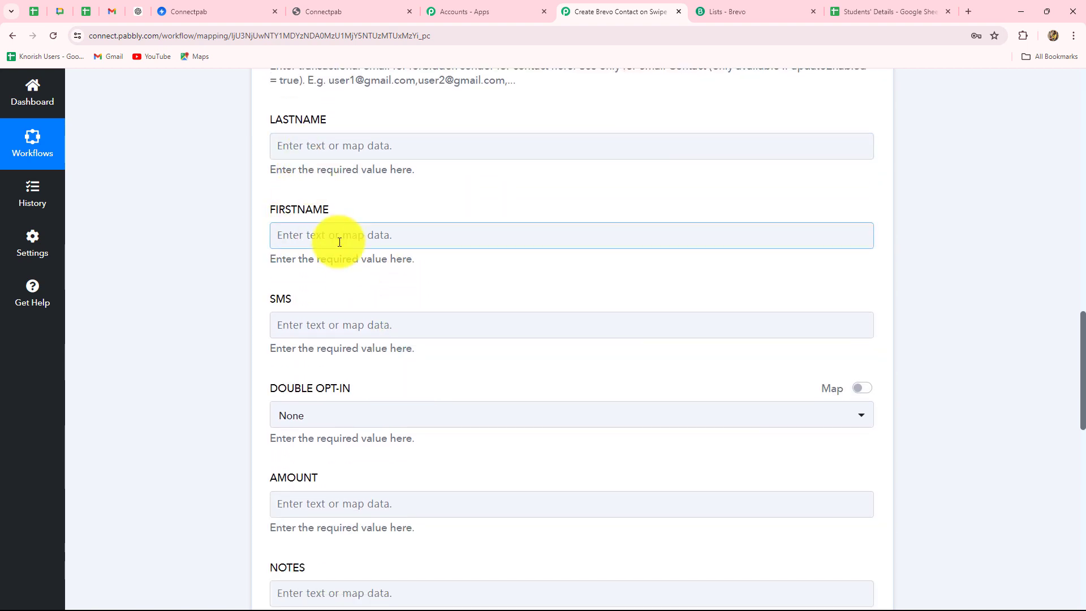
pyautogui.click(365, 331)
pyautogui.click(376, 224)
pyautogui.click(390, 147)
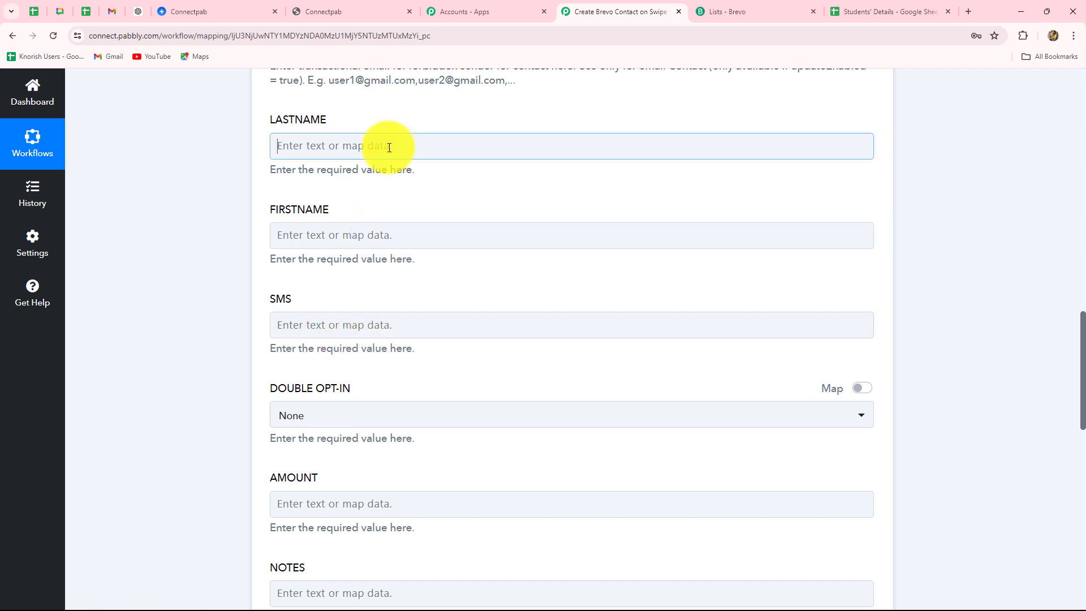
pyautogui.click(376, 252)
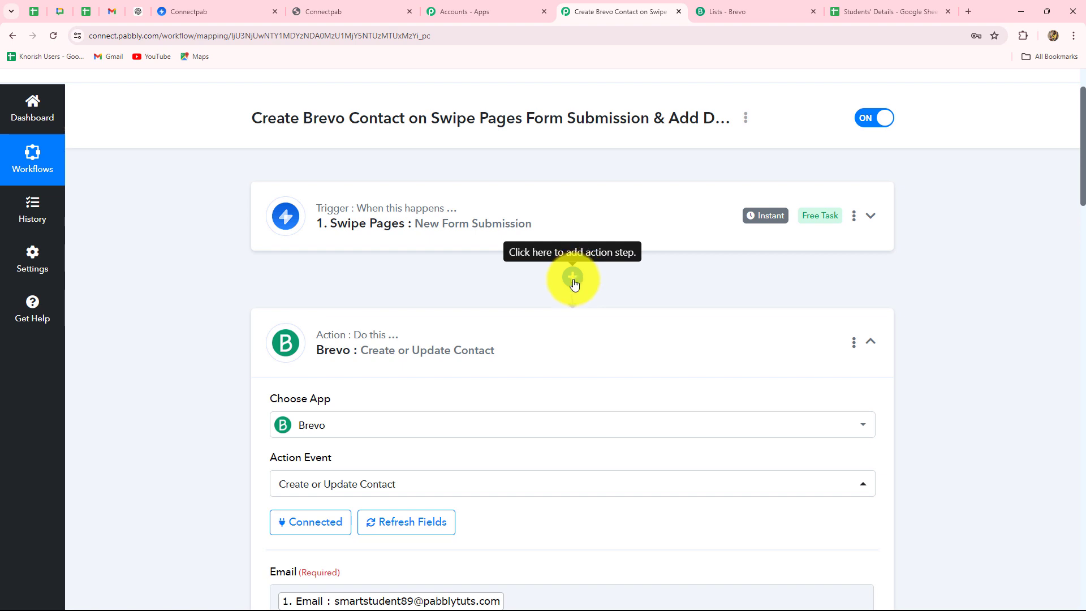
# Add a step after the Swipe Pages trigger using the Text Formatter (Pabbly) app, found by searching 'Text'
pyautogui.click(573, 279)
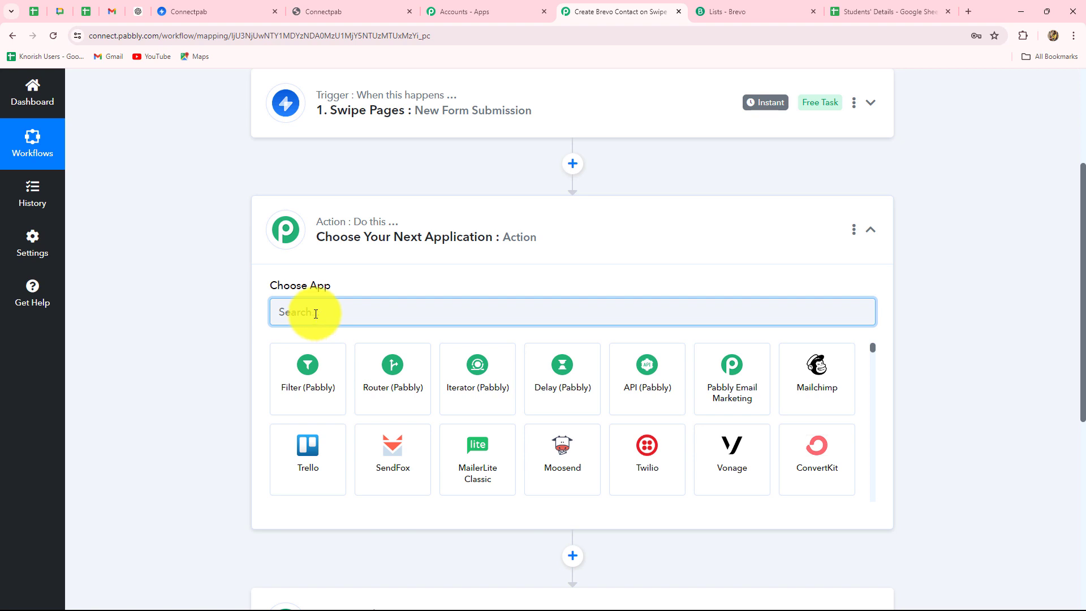
pyautogui.press('capslock')
pyautogui.write('T')
pyautogui.press('capslock')
pyautogui.write('ext')
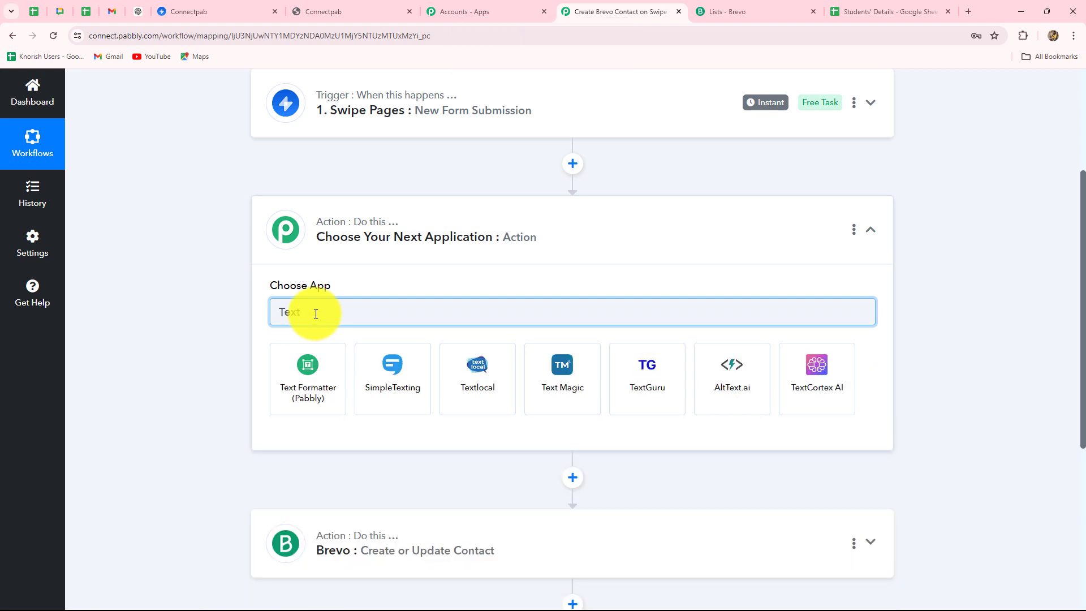
pyautogui.click(310, 368)
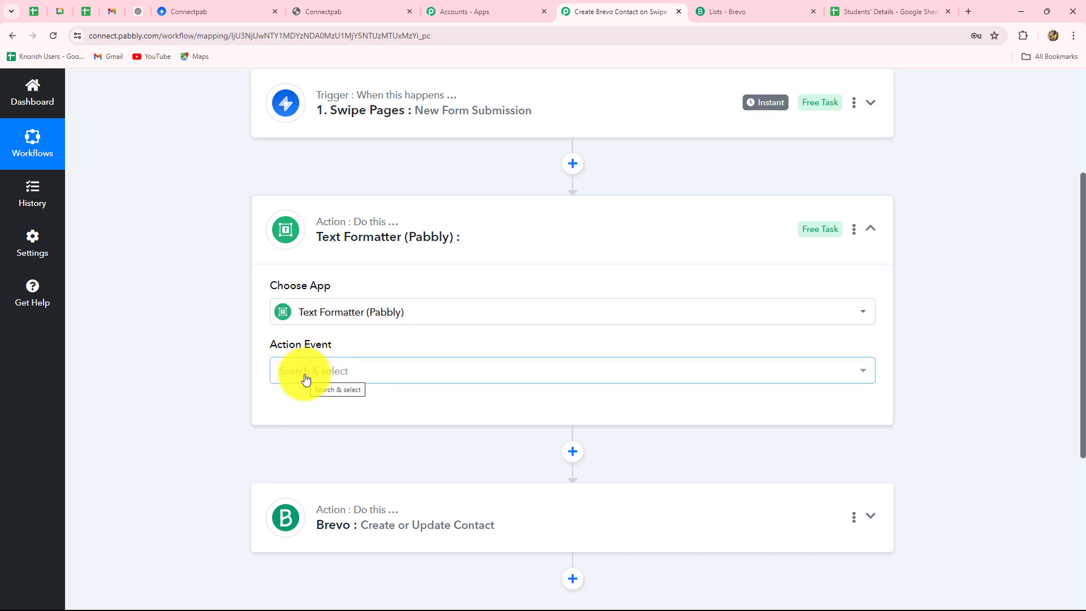
# Set the Text Formatter's action event to Split Text and connect it
pyautogui.click(309, 376)
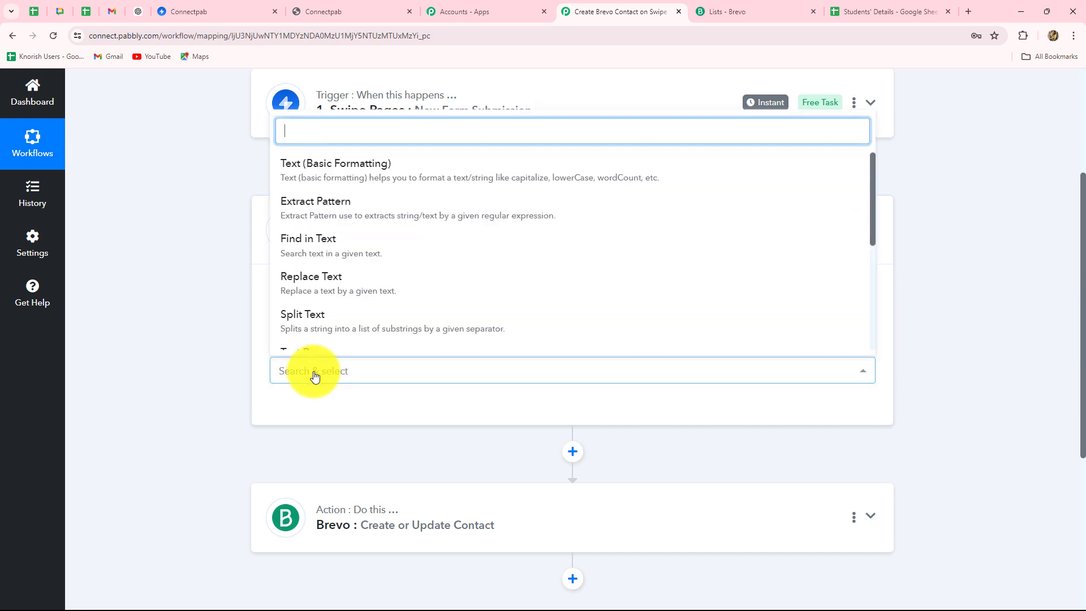
pyautogui.click(309, 331)
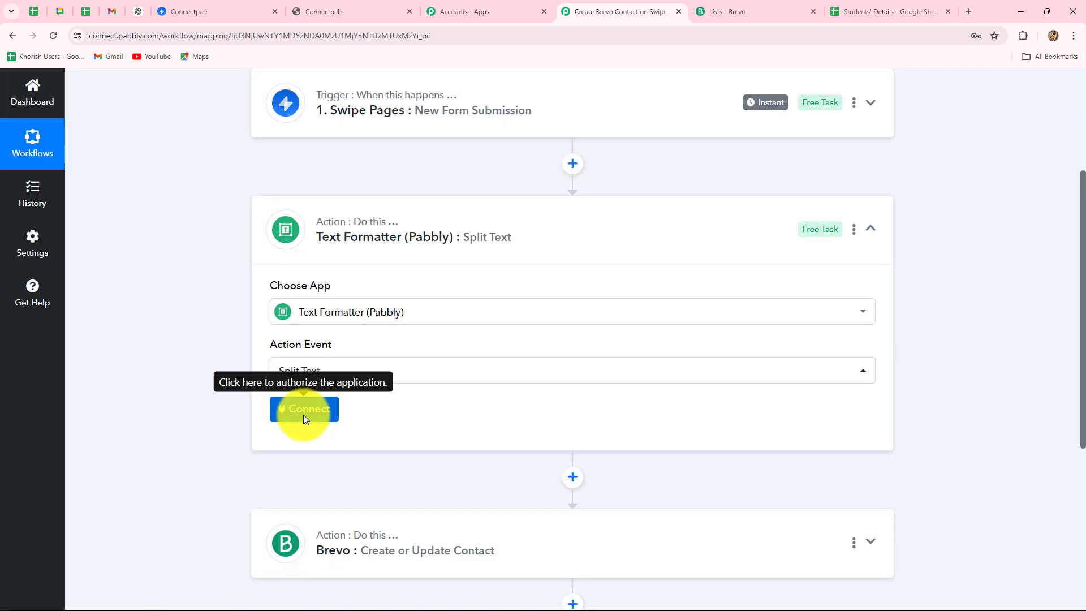
pyautogui.click(303, 416)
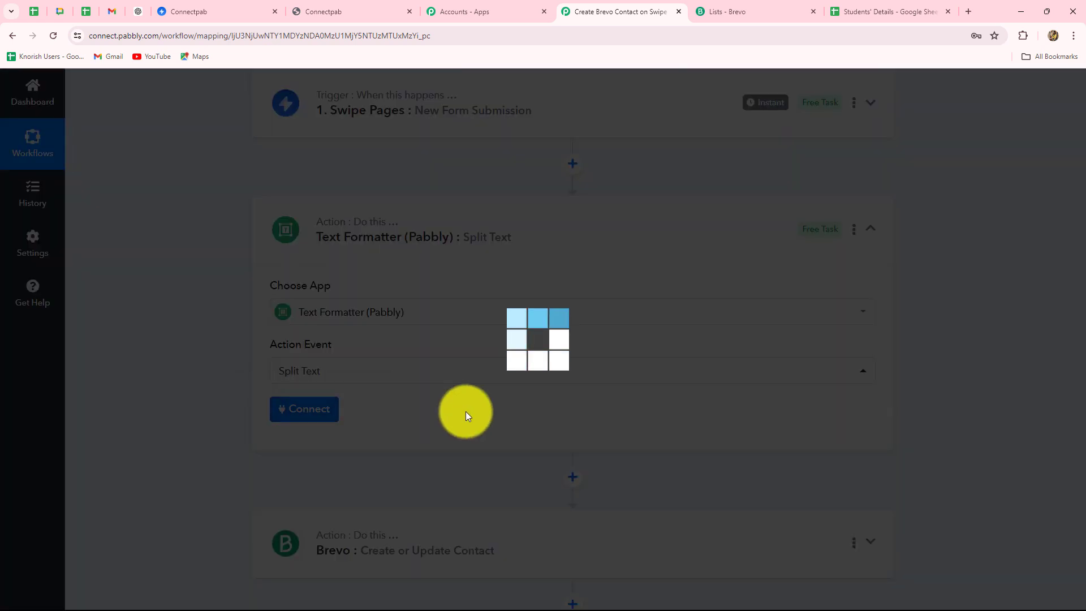
pyautogui.scroll(-5, 450, 400)
pyautogui.scroll(-2, 450, 396)
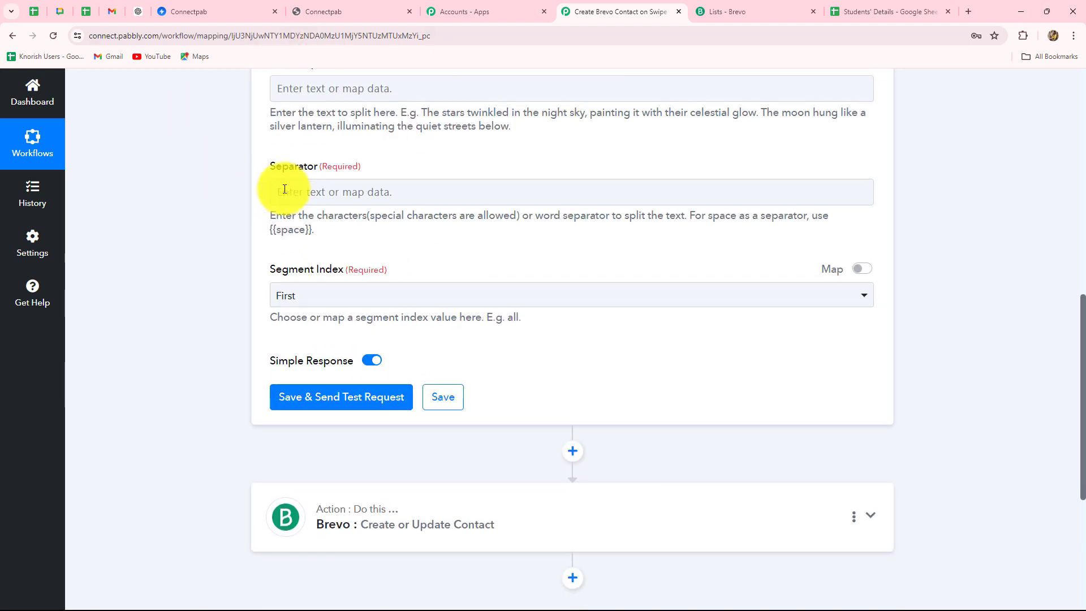
# Map the submitted Full Name into Text to Split and paste {{space}} as the Separator
pyautogui.scroll(3, 290, 182)
pyautogui.scroll(-2, 364, 258)
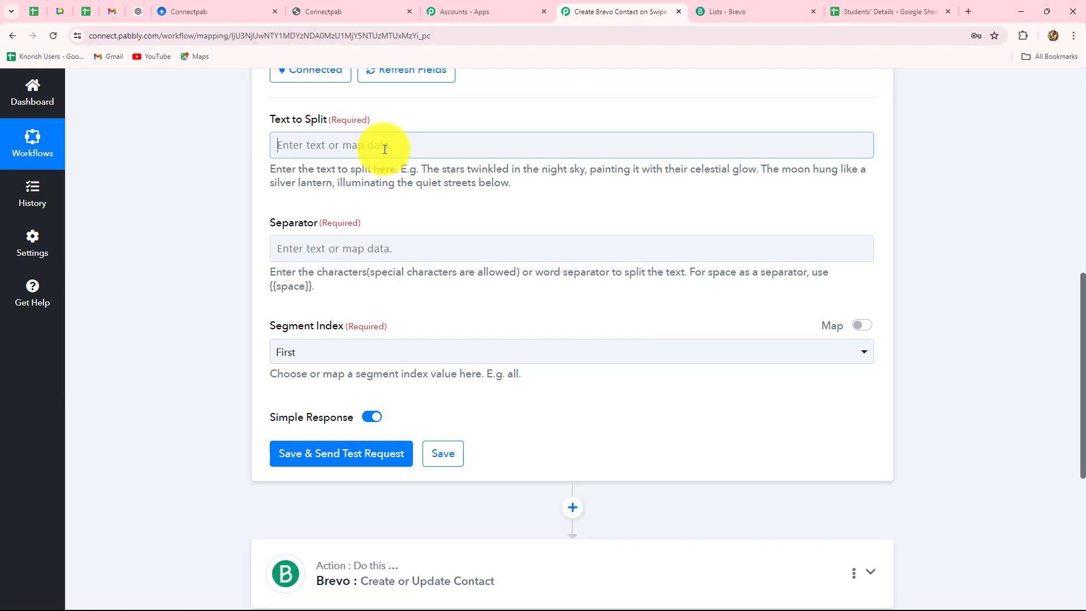
pyautogui.click(385, 149)
pyautogui.click(370, 262)
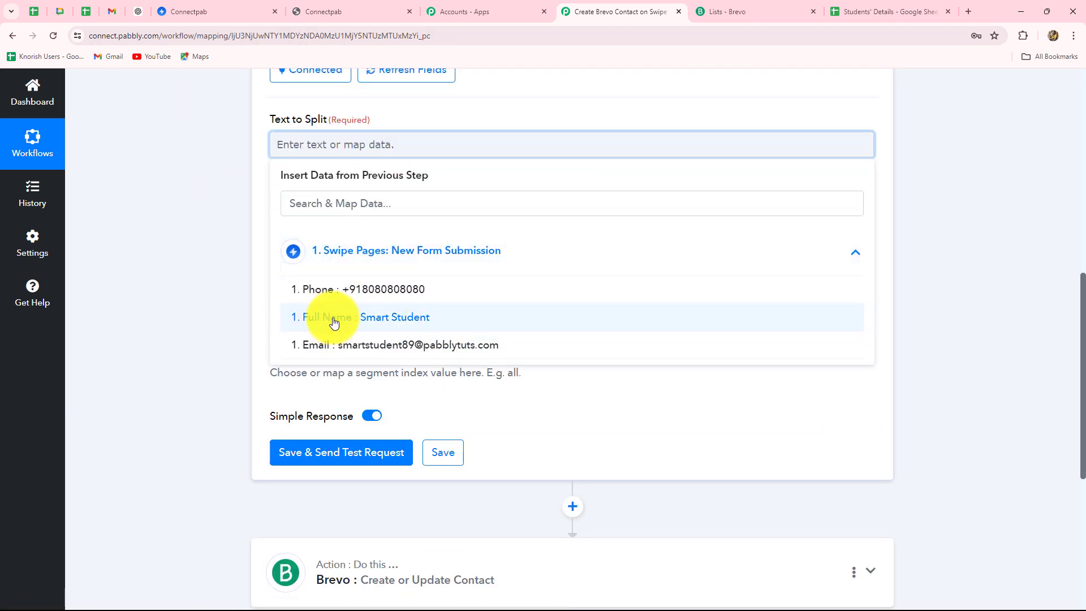
pyautogui.click(394, 324)
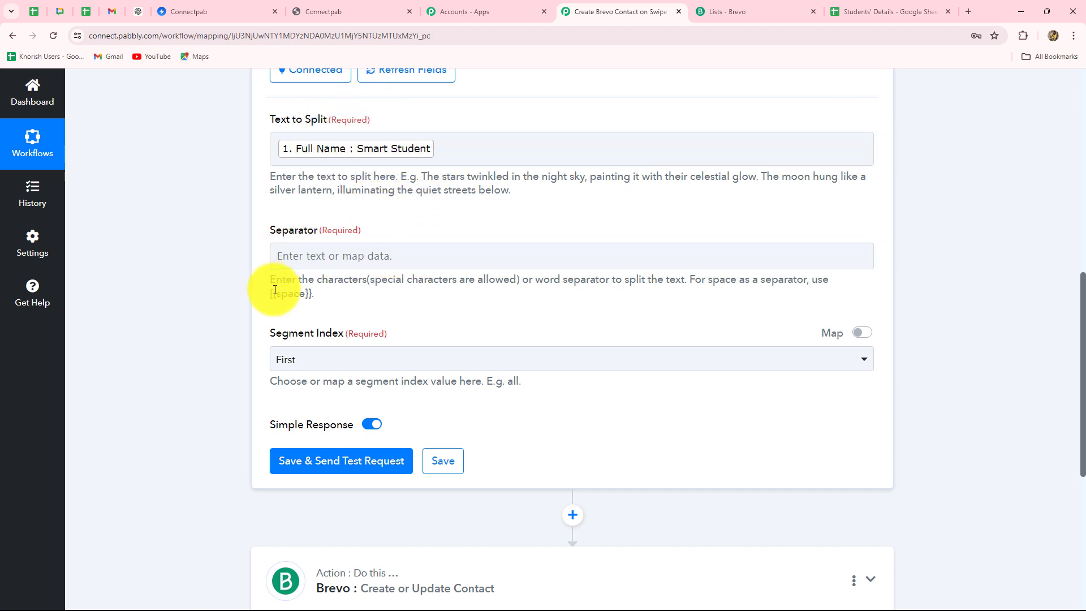
pyautogui.moveTo(270, 293); pyautogui.dragTo(314, 289)
pyautogui.hotkey('ctrl', 'c')
pyautogui.click(293, 254)
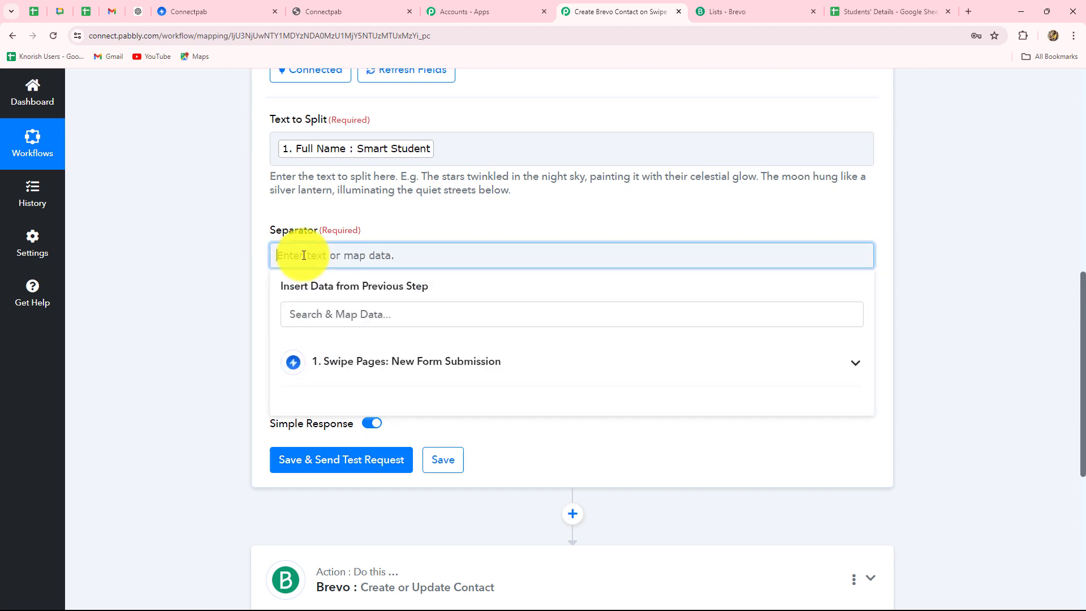
pyautogui.hotkey('ctrl', 'v')
pyautogui.click(237, 276)
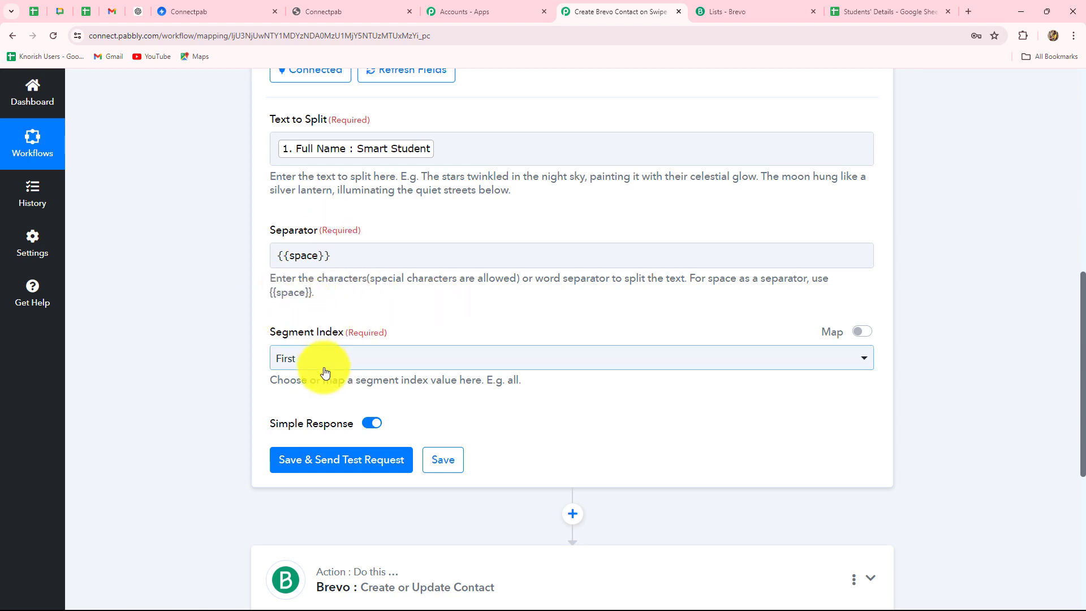
# Set Segment Index to All and test the split, which returns two name parts
pyautogui.scroll(-3, 323, 368)
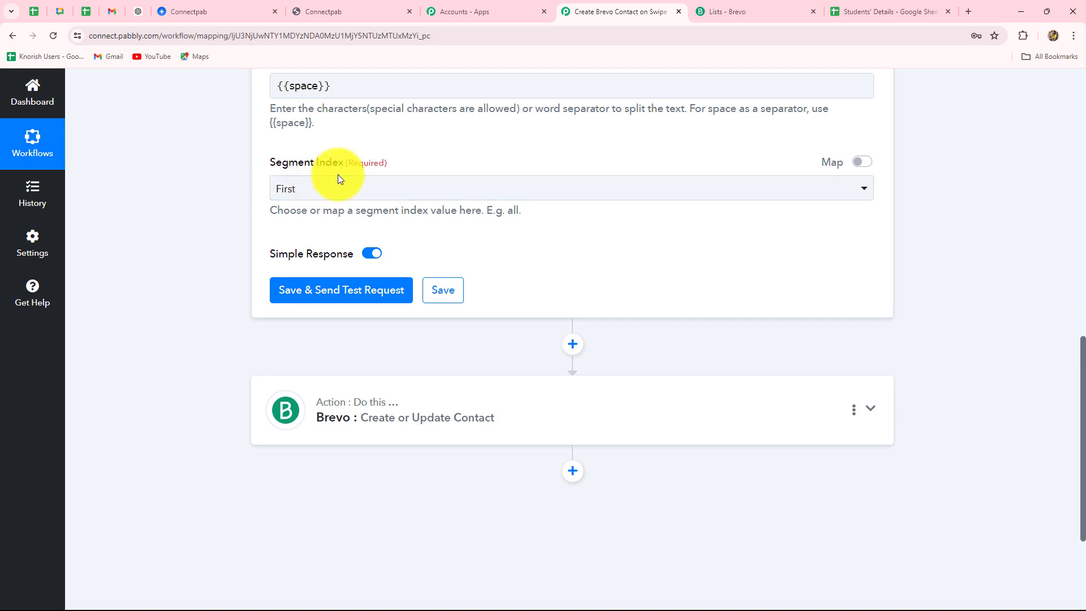
pyautogui.scroll(4, 340, 224)
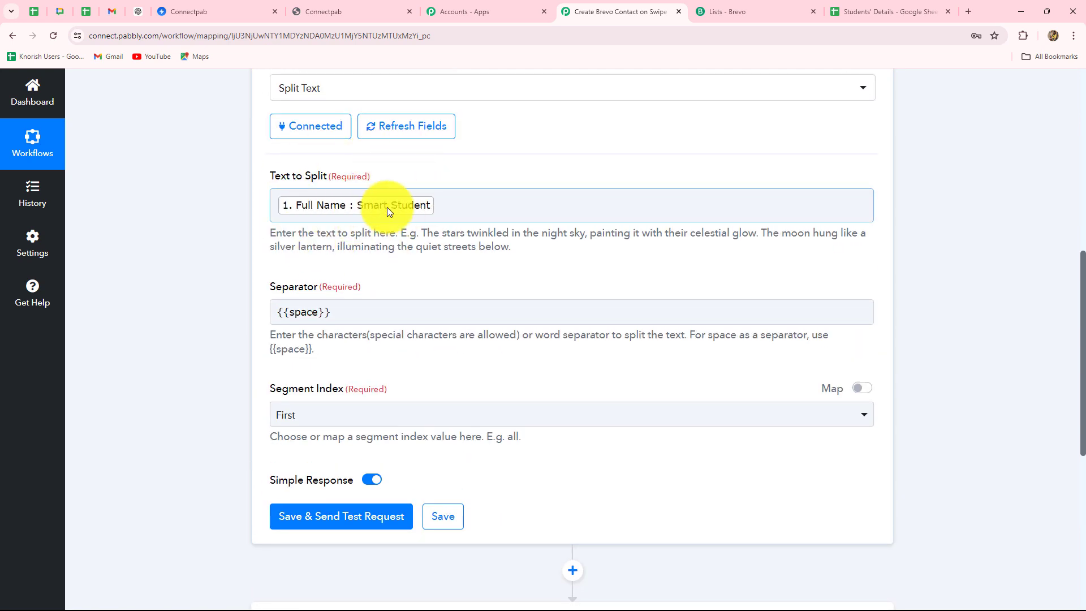
pyautogui.scroll(-5, 385, 271)
pyautogui.click(341, 134)
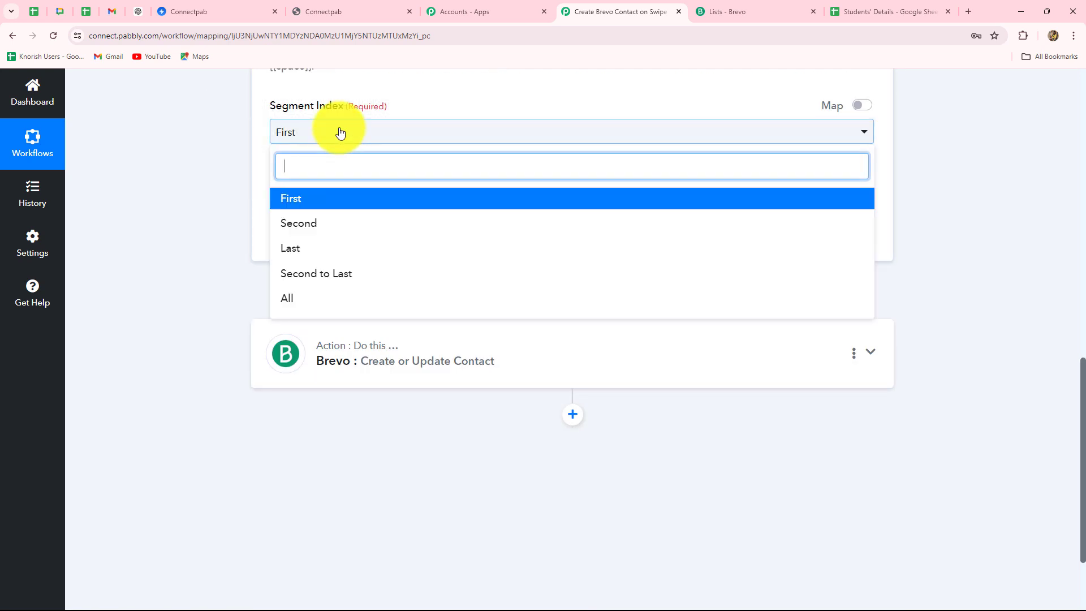
pyautogui.click(311, 300)
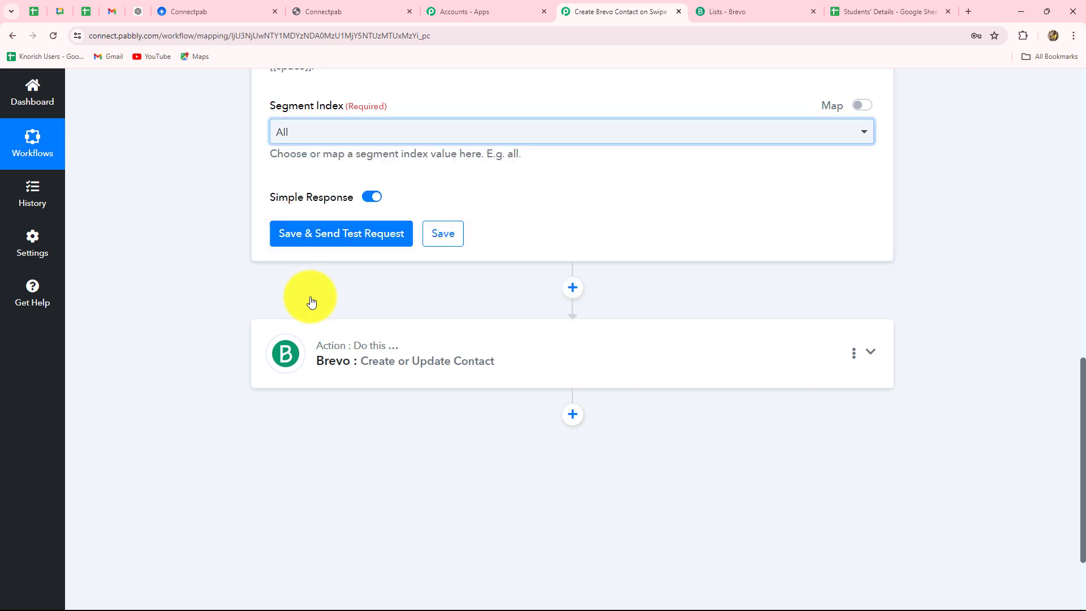
pyautogui.click(322, 235)
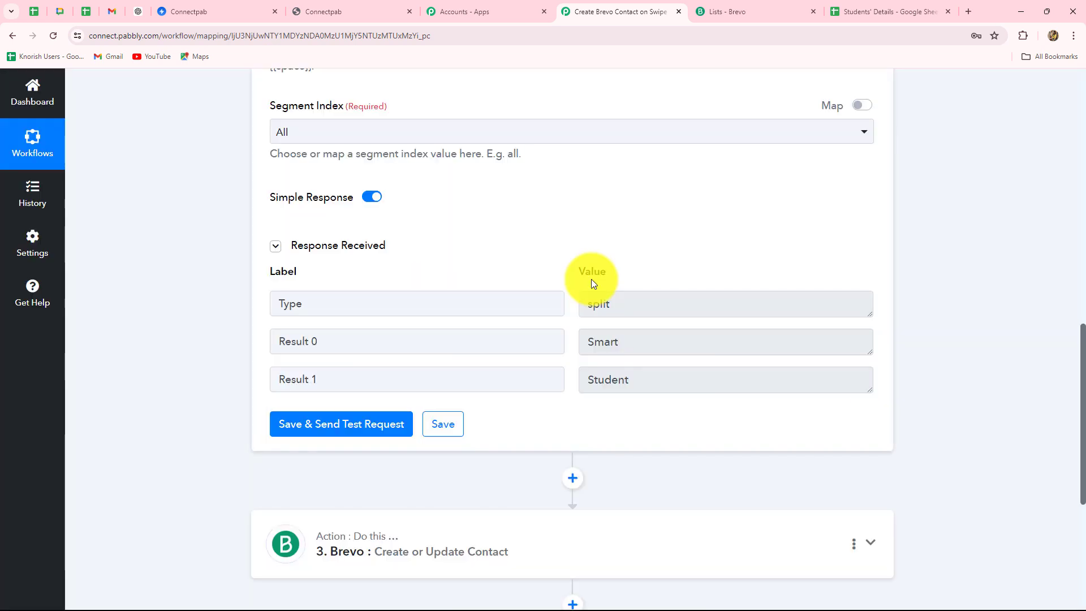
pyautogui.moveTo(589, 341); pyautogui.dragTo(553, 388)
pyautogui.scroll(-5, 538, 381)
pyautogui.click(507, 274)
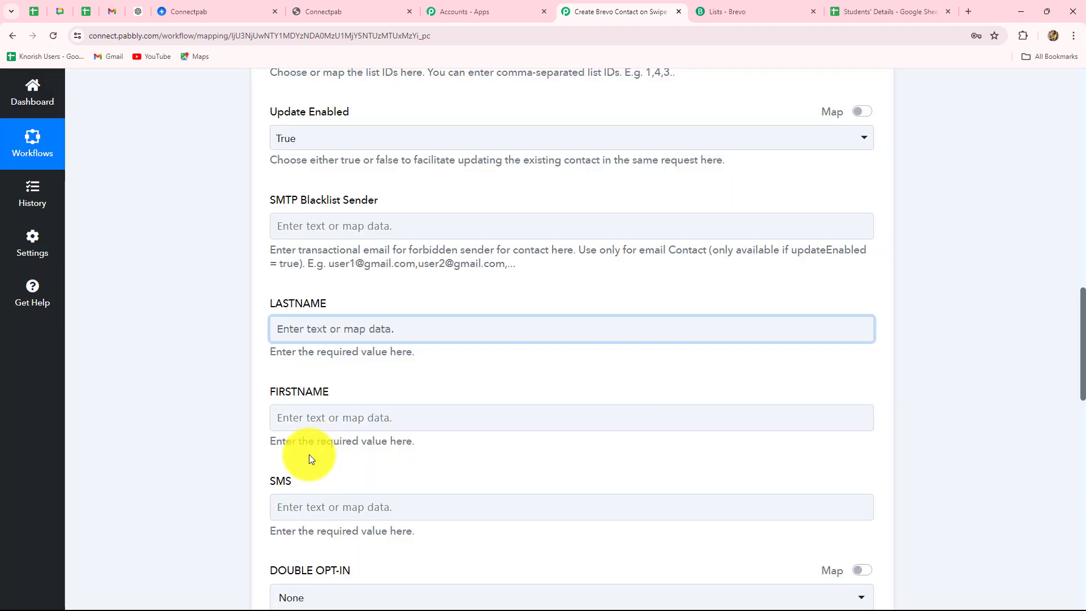
# Map Text Formatter Result 0 into FIRSTNAME and Result 1 into LASTNAME
pyautogui.scroll(7, 195, 407)
pyautogui.scroll(-5, 194, 407)
pyautogui.scroll(-3, 195, 406)
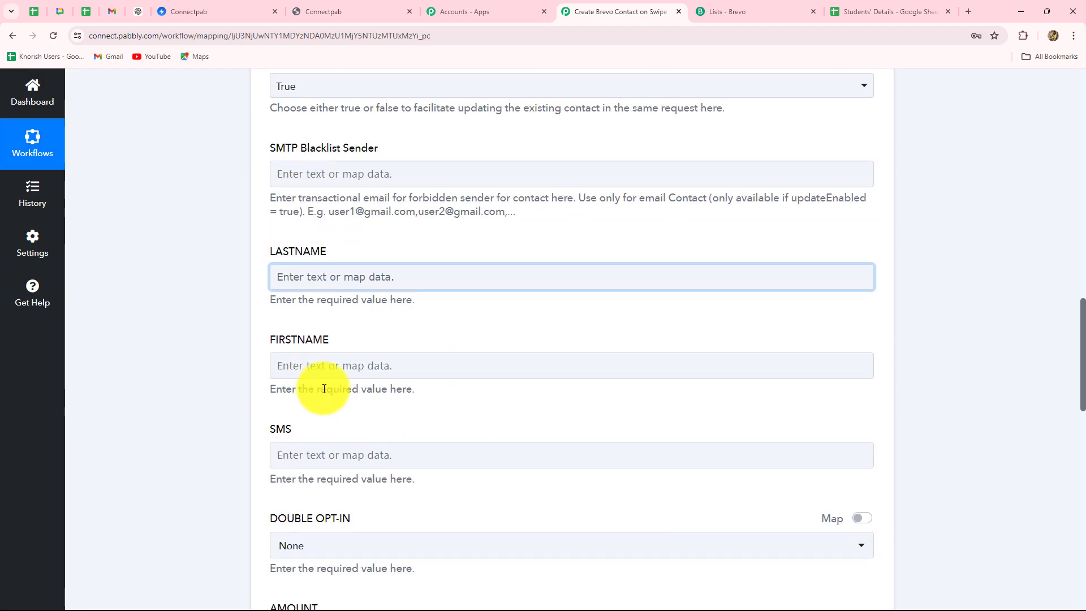
pyautogui.click(322, 364)
pyautogui.scroll(-3, 339, 367)
pyautogui.click(355, 354)
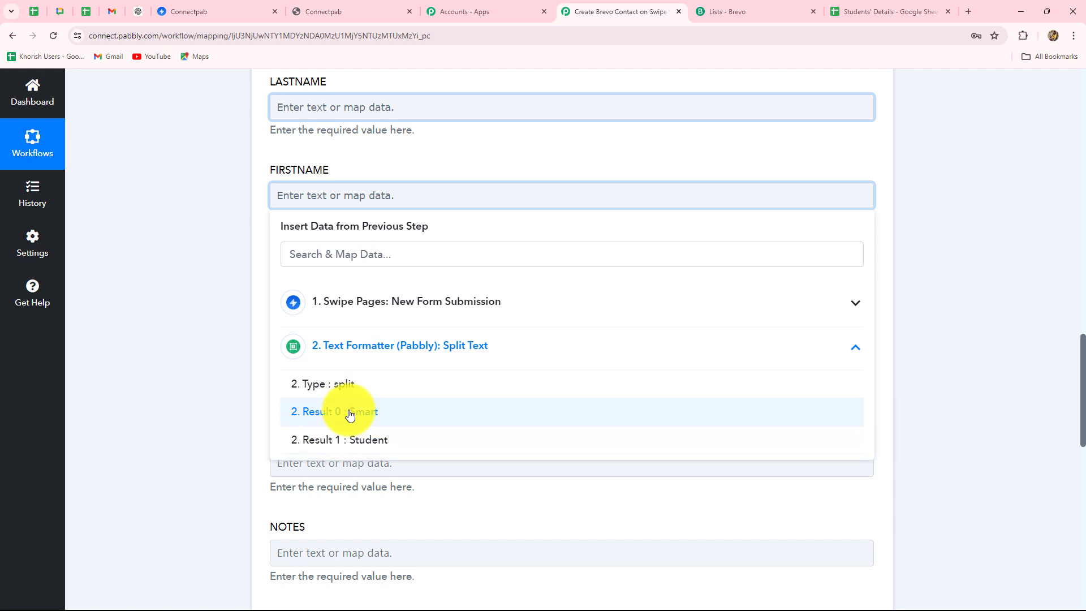
pyautogui.click(341, 411)
pyautogui.click(184, 359)
pyautogui.click(318, 104)
pyautogui.click(360, 257)
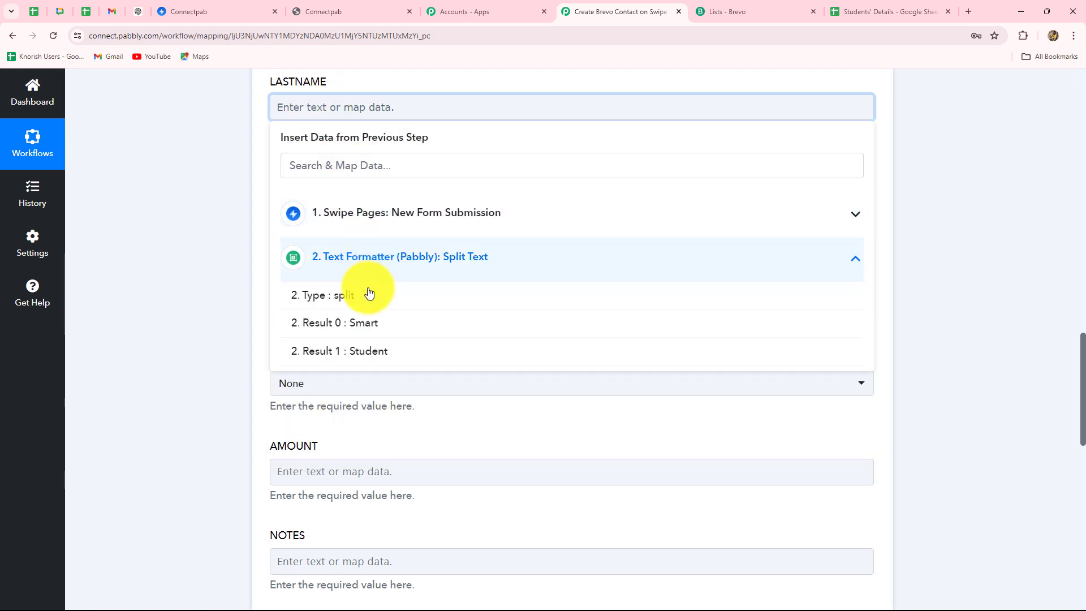
pyautogui.click(371, 345)
pyautogui.click(182, 327)
# Map the Swipe Pages submission's Phone into the Brevo SMS field
pyautogui.scroll(-2, 232, 237)
pyautogui.scroll(-1, 232, 236)
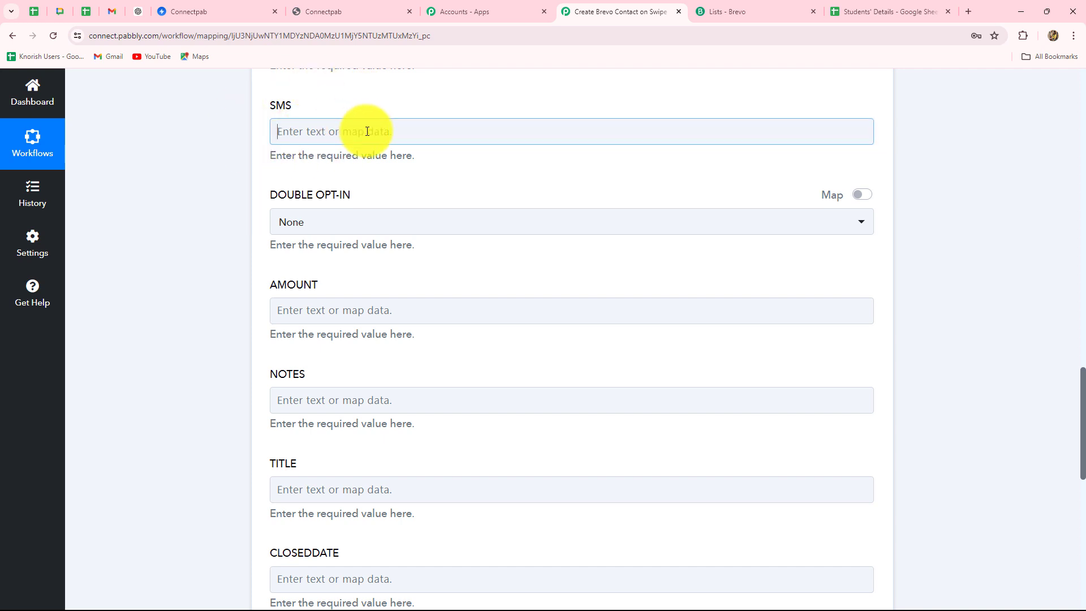
pyautogui.click(359, 127)
pyautogui.click(365, 237)
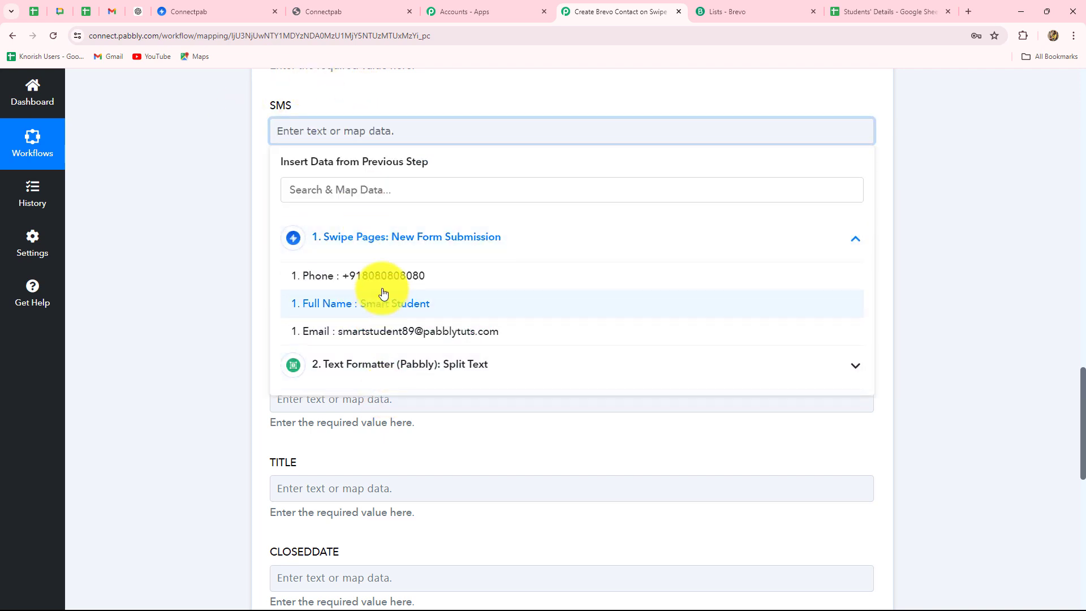
pyautogui.click(367, 275)
pyautogui.click(195, 246)
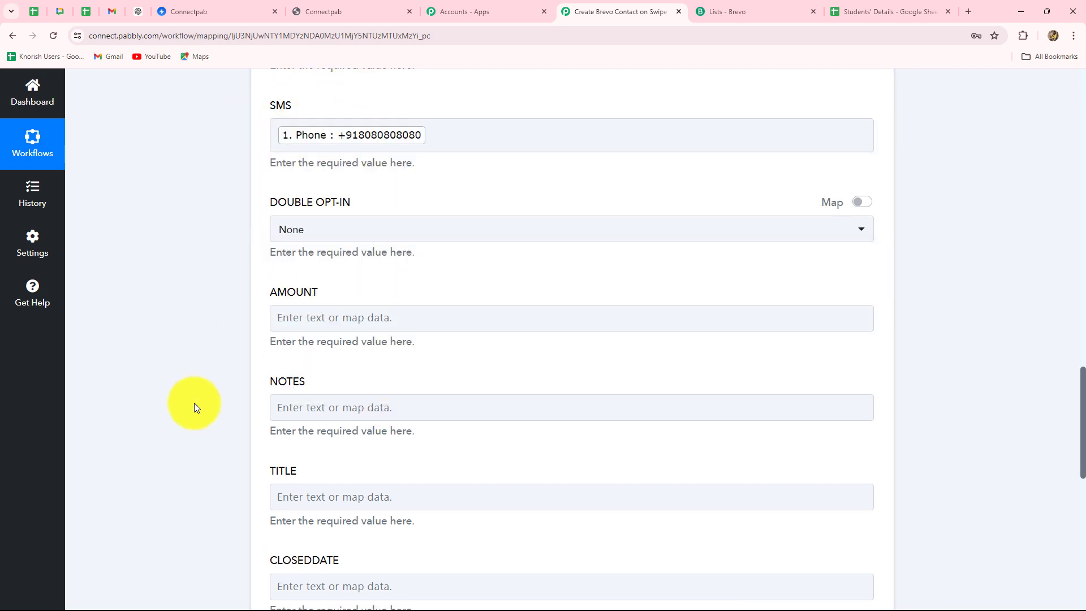
pyautogui.scroll(-8, 194, 403)
pyautogui.scroll(3, 194, 402)
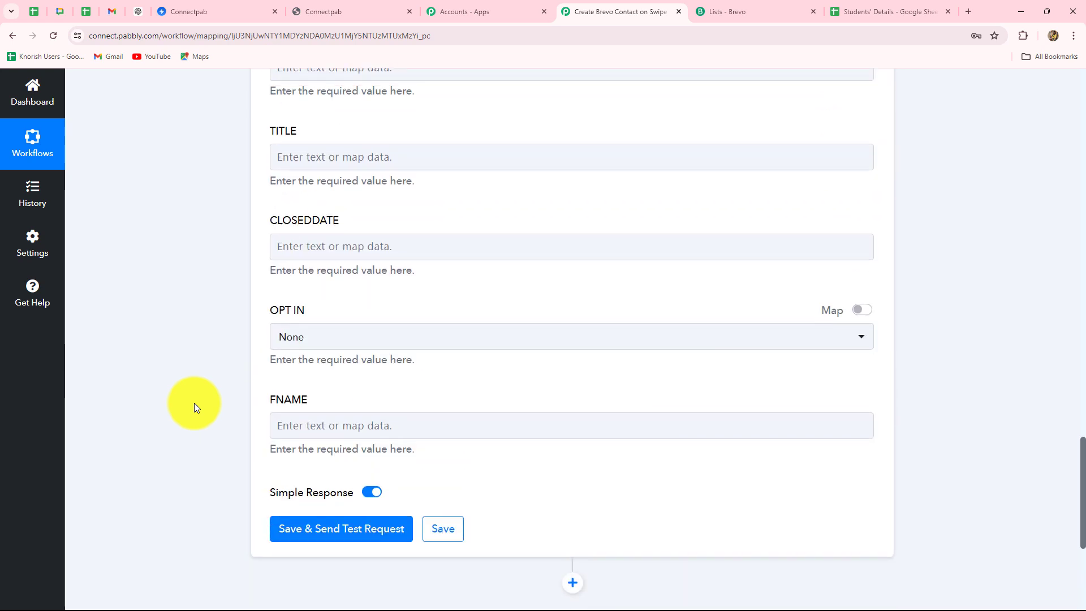
pyautogui.scroll(-5, 195, 403)
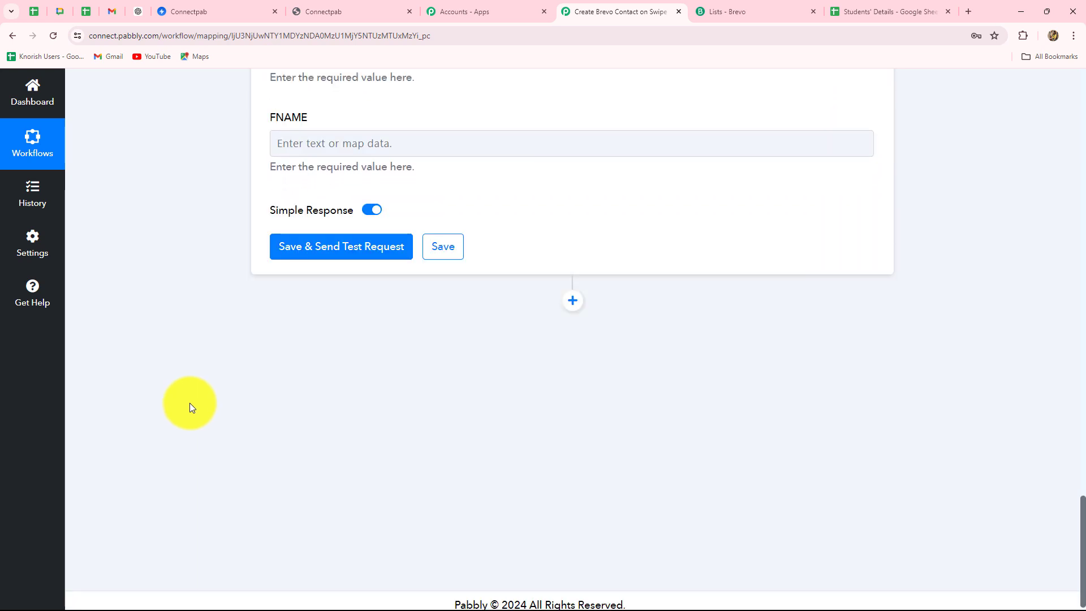
# Test the Brevo step, which returns contact Id 361, then view Brevo's New Enquiries list contacts
pyautogui.click(297, 256)
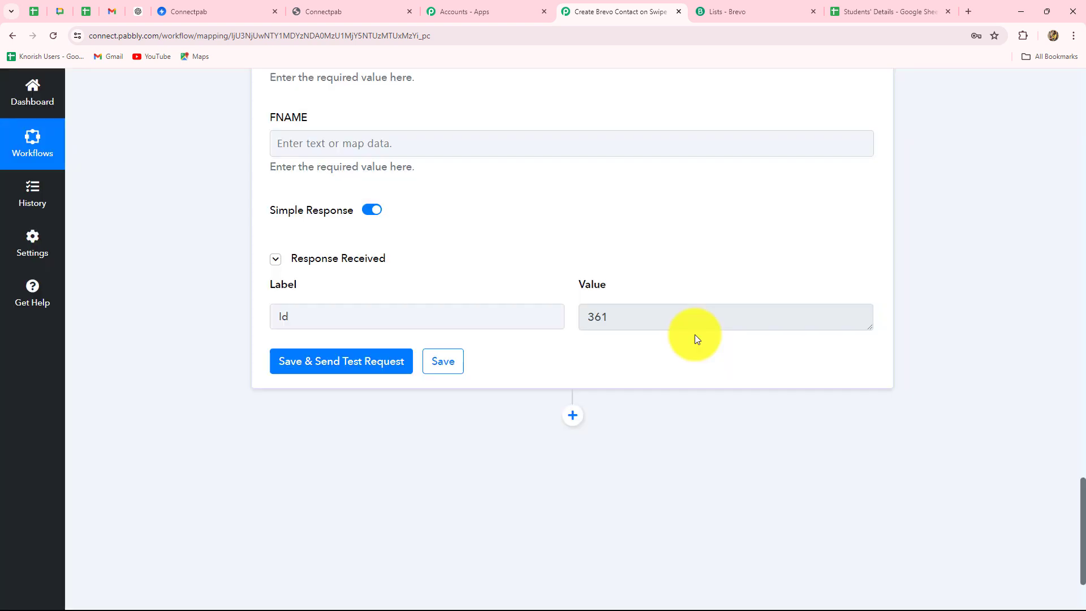
pyautogui.doubleClick(596, 314)
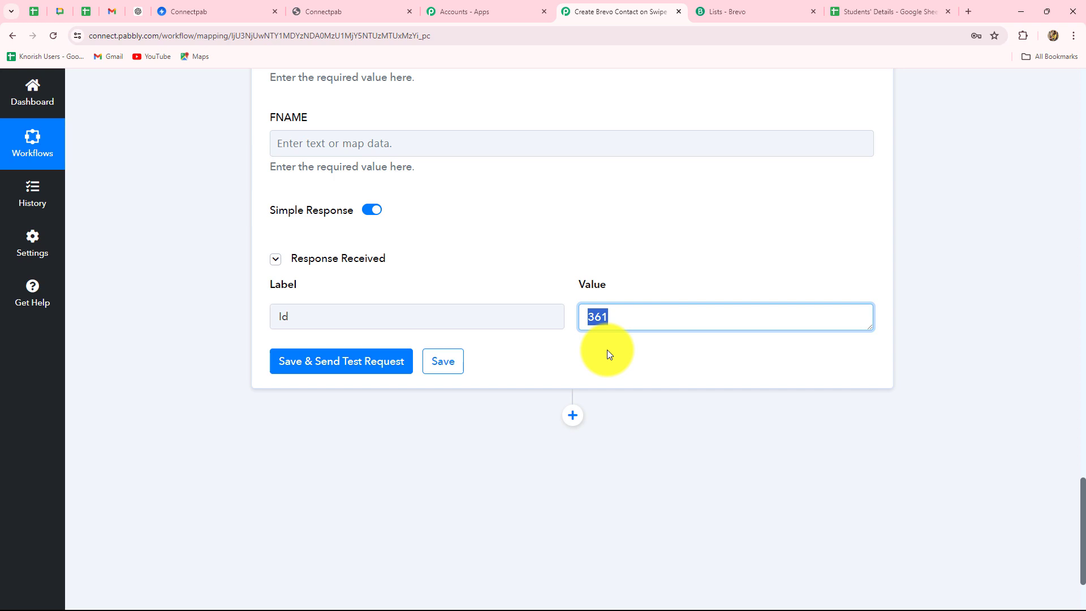
pyautogui.click(715, 9)
pyautogui.click(244, 223)
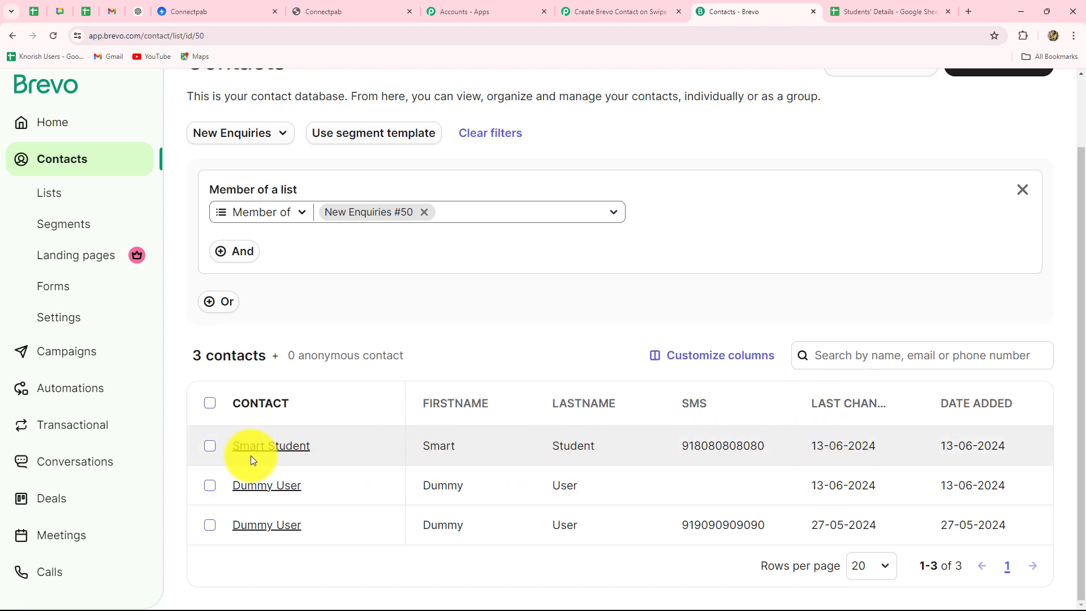
# Check contact 361's name, phone and New Enquiries membership in Brevo, then return to Pabbly
pyautogui.click(284, 448)
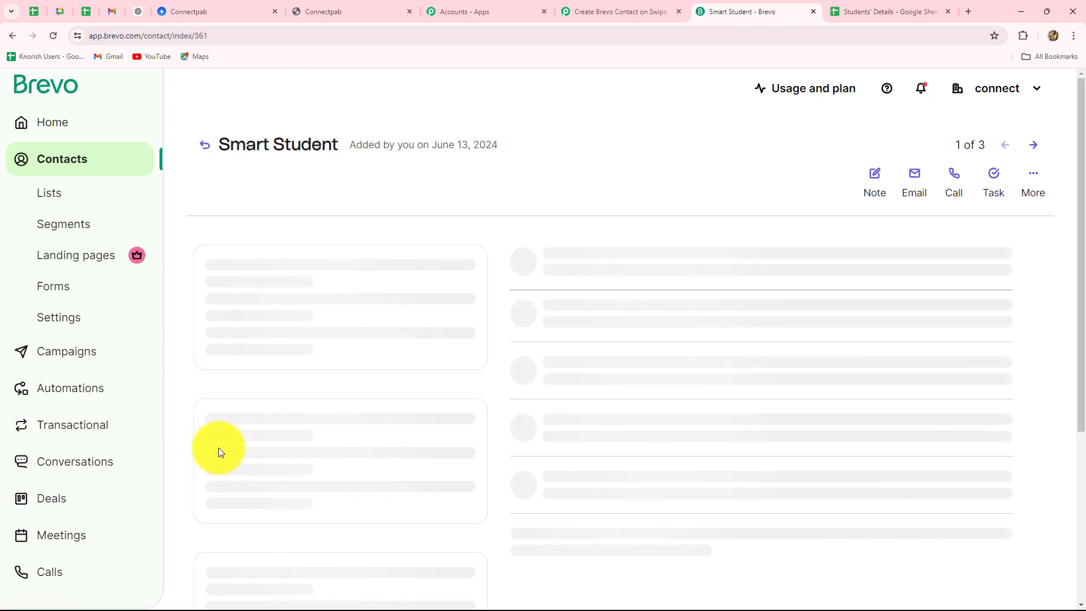
pyautogui.scroll(-3, 310, 484)
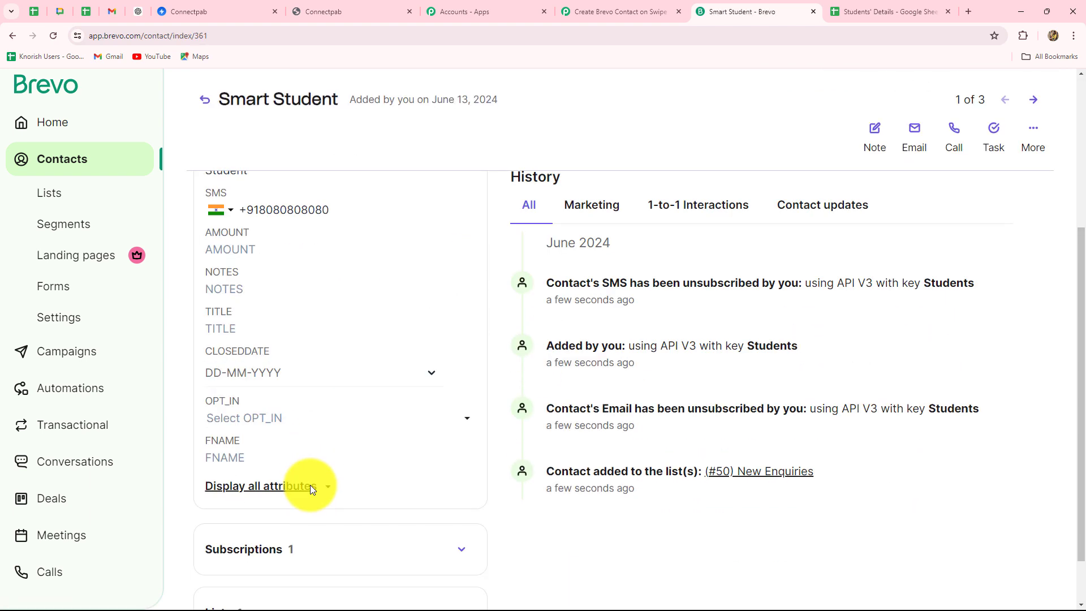
pyautogui.scroll(4, 310, 490)
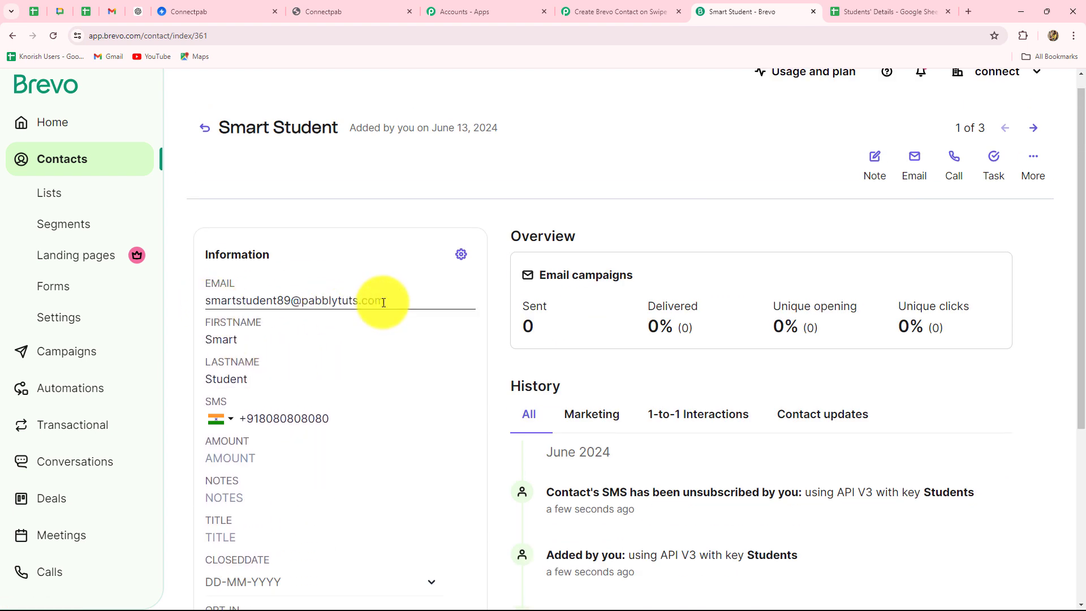
pyautogui.click(619, 10)
pyautogui.scroll(-1, 1080, 359)
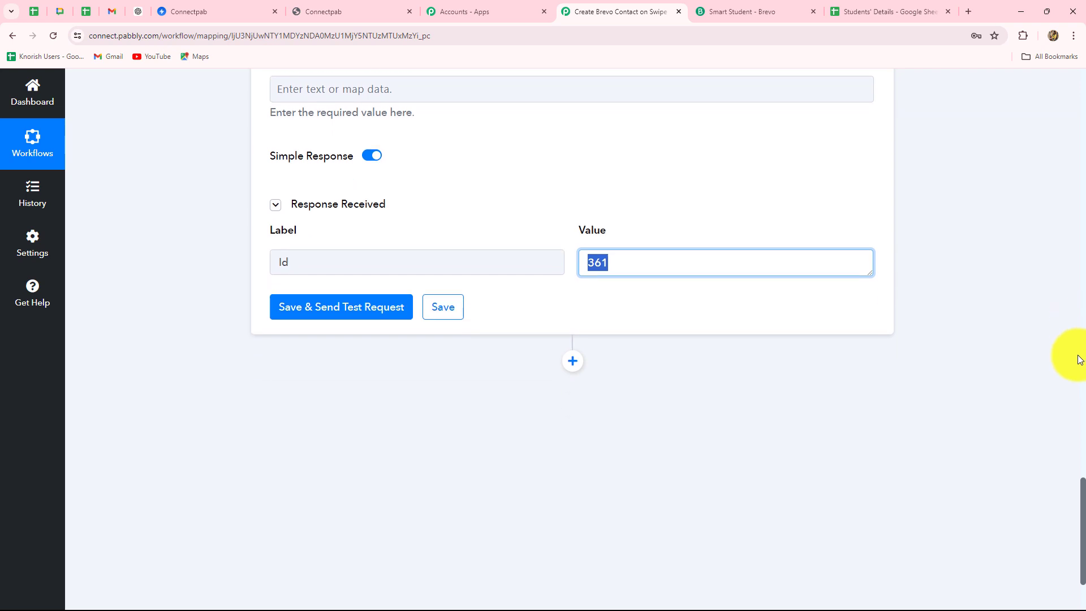
pyautogui.scroll(-2, 1079, 359)
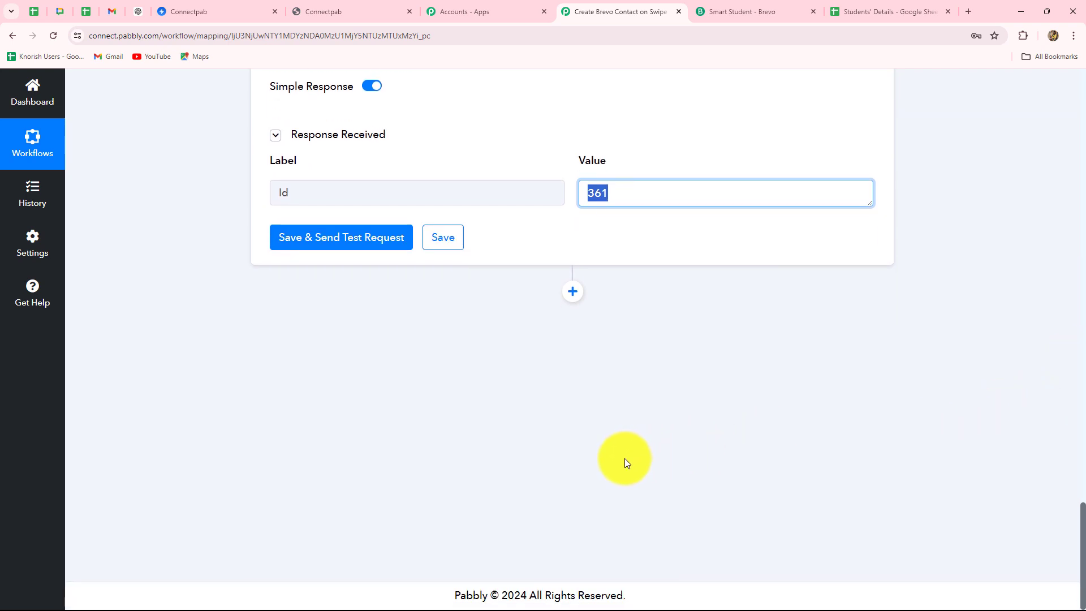
# View the Students' Details sheet's Name, Email, Contact Number headers and sample row, then return to Pabbly
pyautogui.click(880, 11)
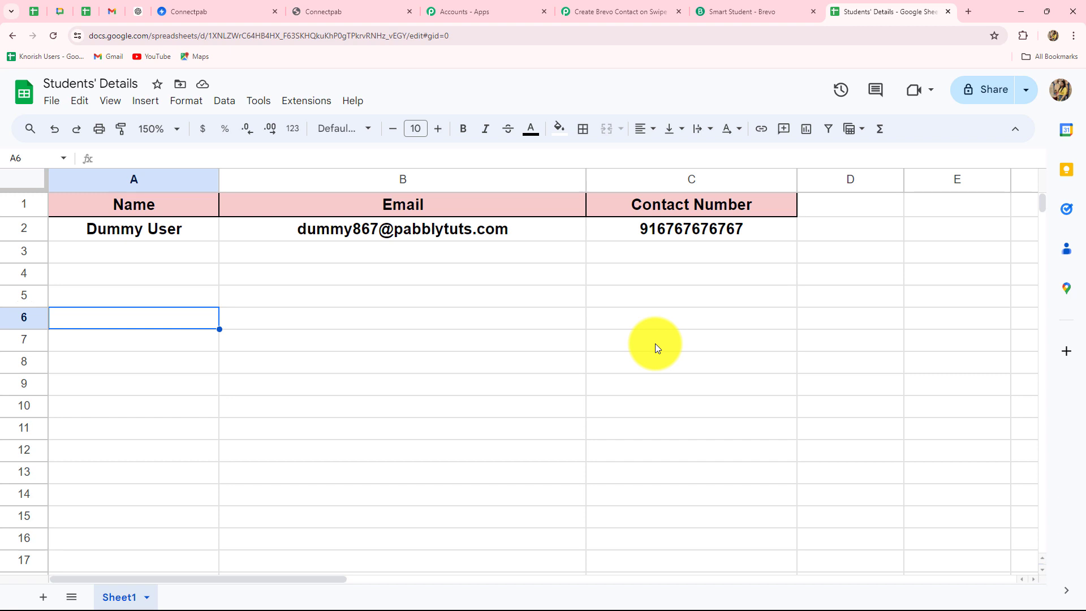
pyautogui.click(594, 9)
# Add a Google Sheets step after Brevo with the Add New Row action, found by searching 'Goo'
pyautogui.click(572, 293)
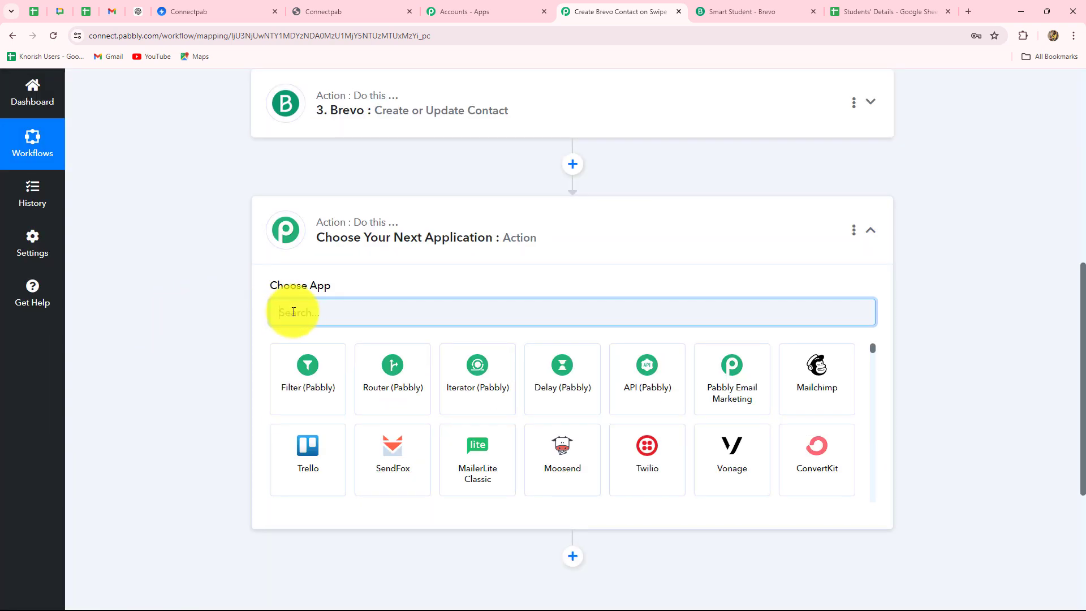
pyautogui.write('G')
pyautogui.press('capslock')
pyautogui.write('oo')
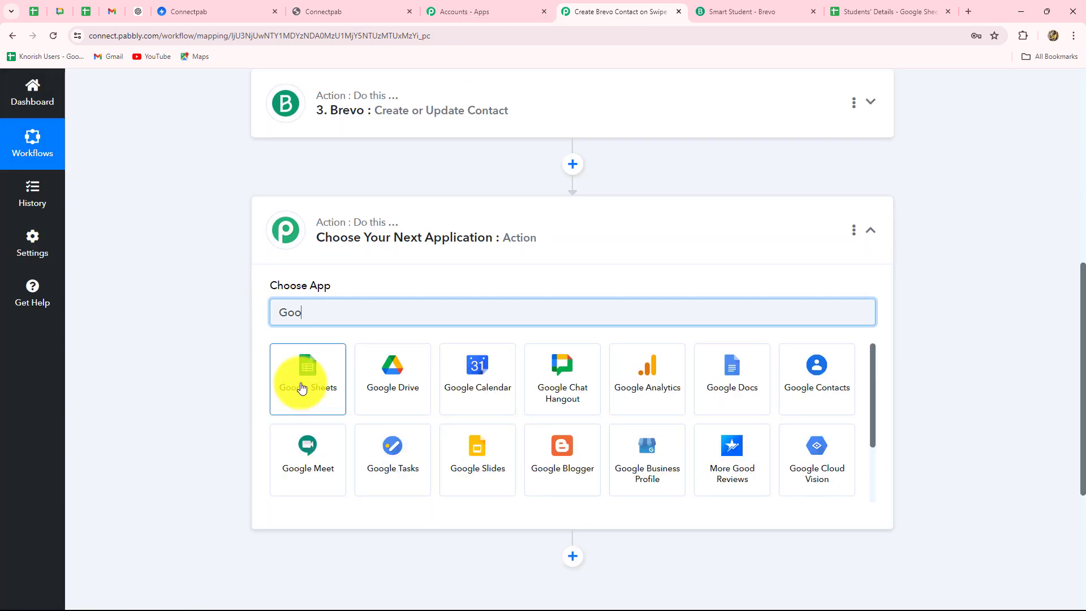
pyautogui.click(302, 387)
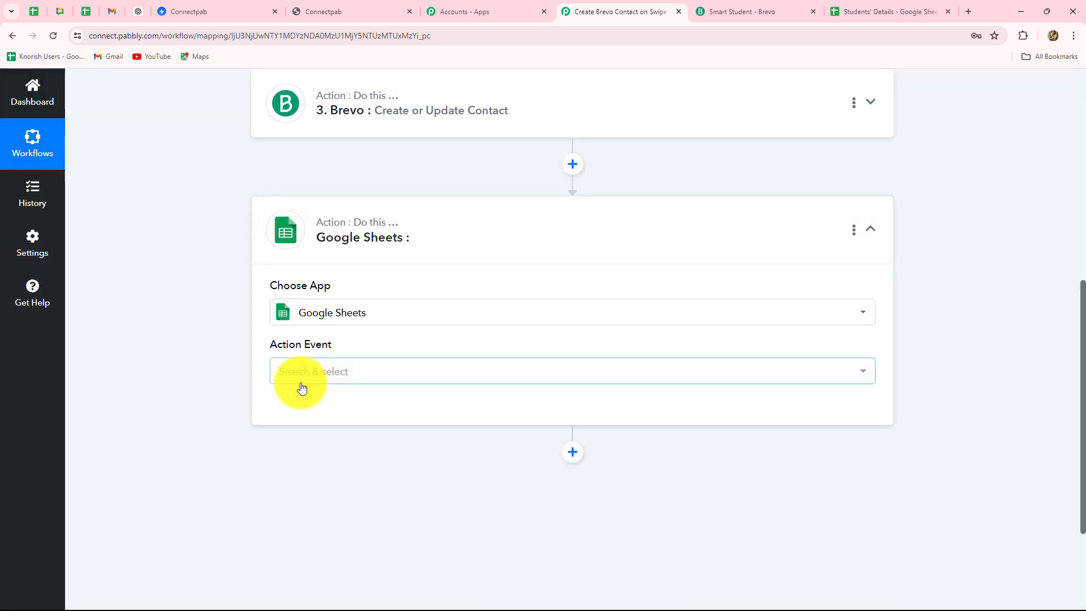
pyautogui.click(296, 372)
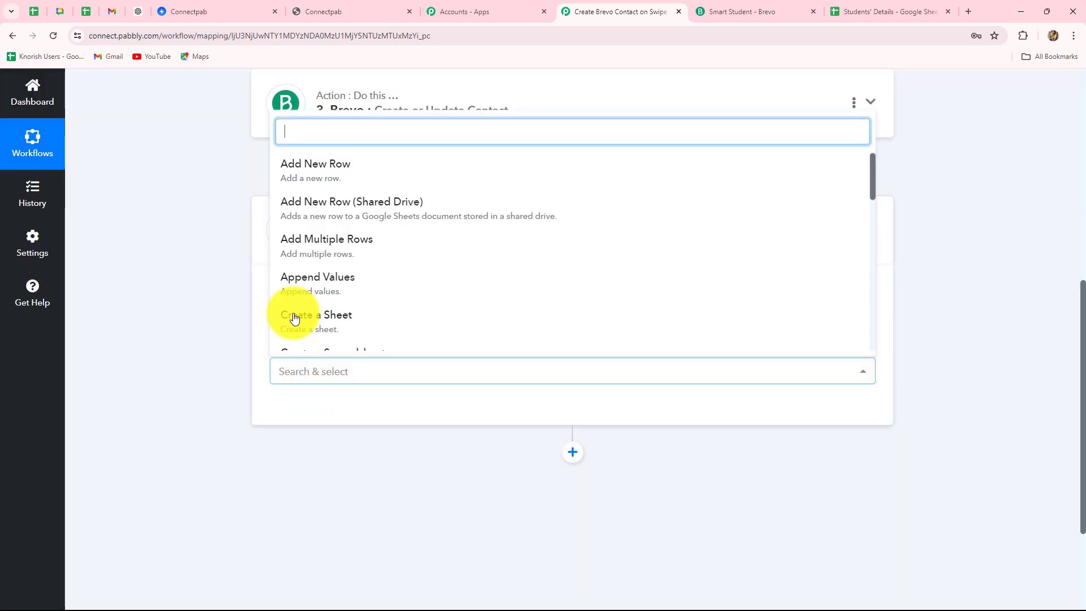
pyautogui.click(315, 170)
# Connect the step using the existing Google Sheets #2 connection and save
pyautogui.click(302, 403)
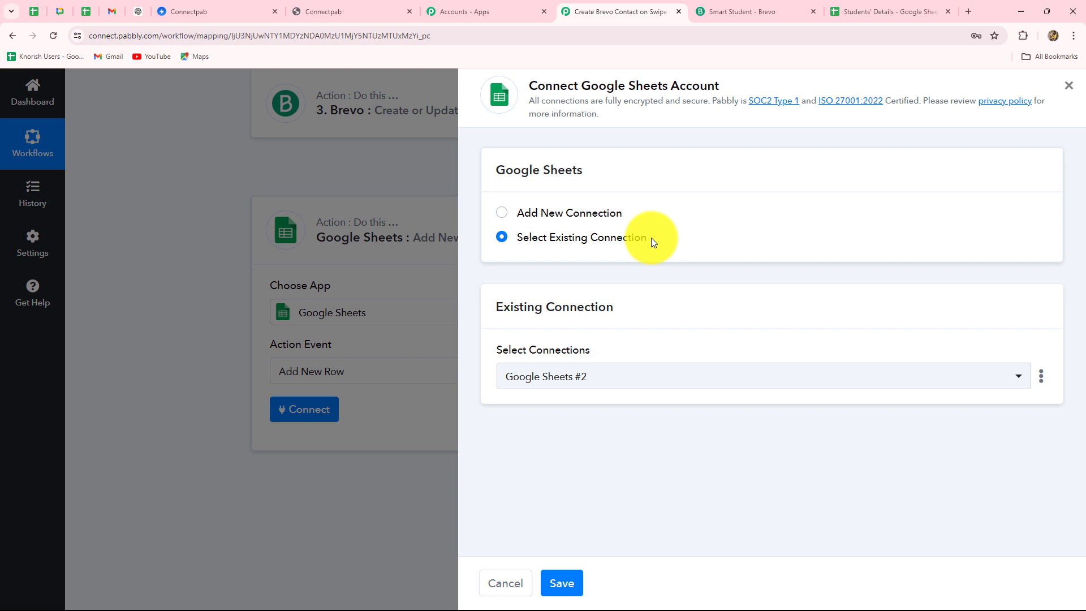
pyautogui.click(498, 213)
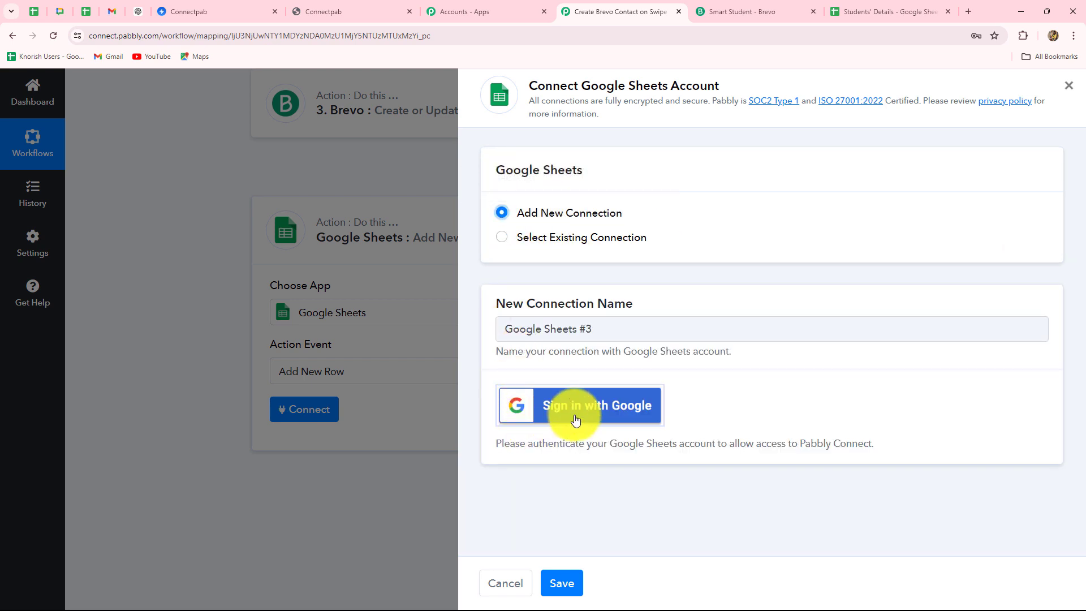
pyautogui.click(501, 236)
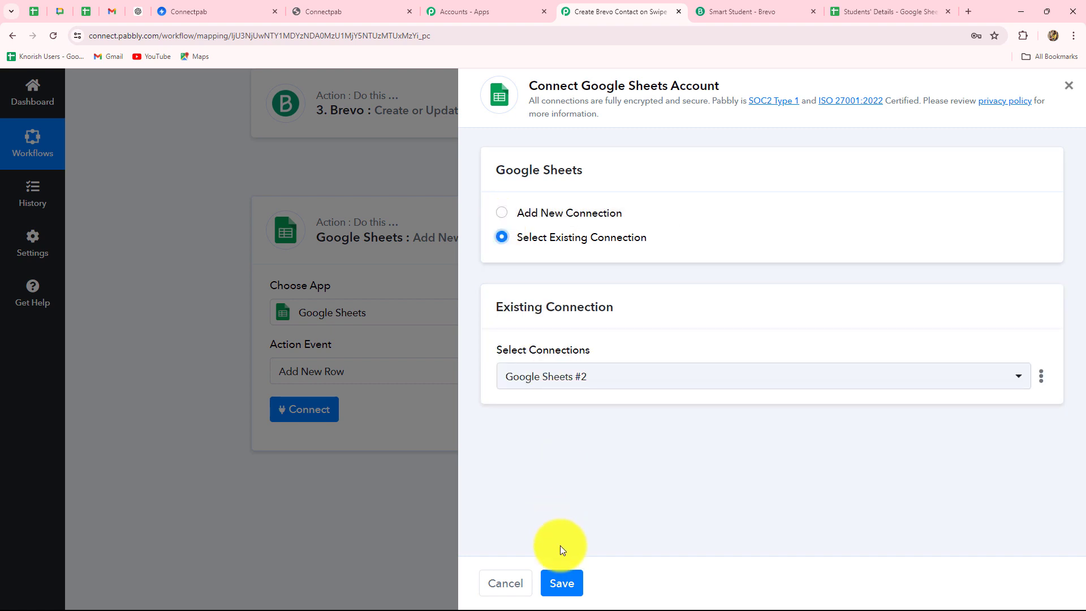
pyautogui.click(543, 572)
pyautogui.scroll(-3, 109, 319)
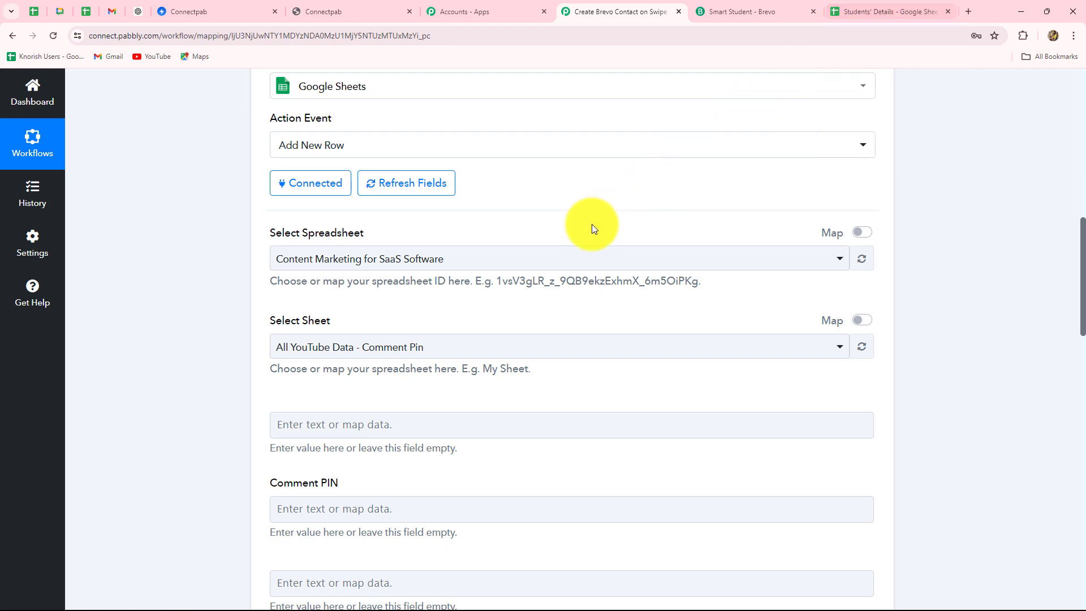
pyautogui.click(521, 265)
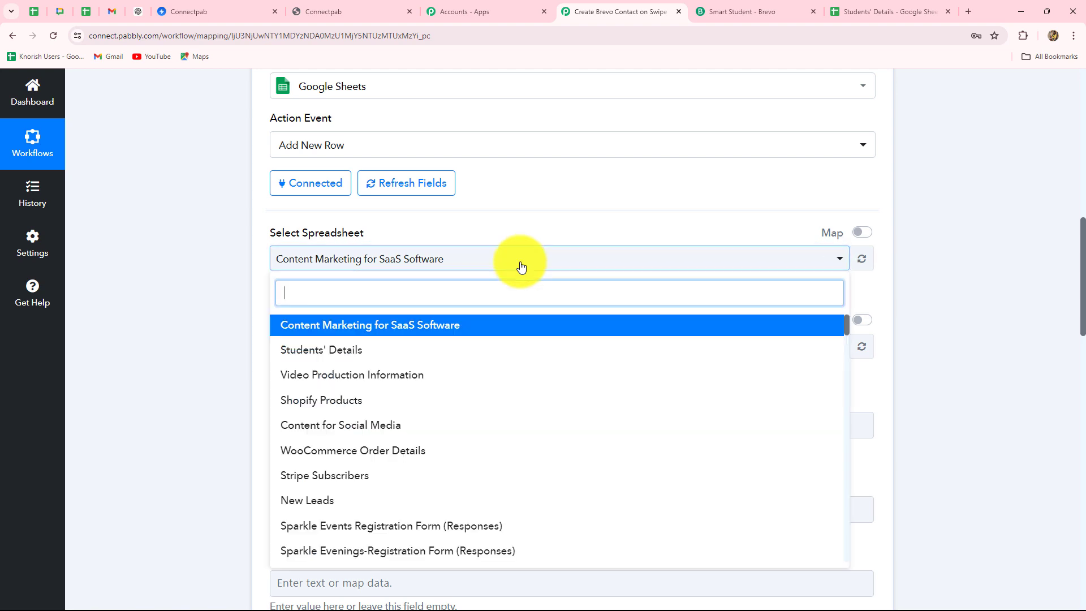
pyautogui.click(292, 354)
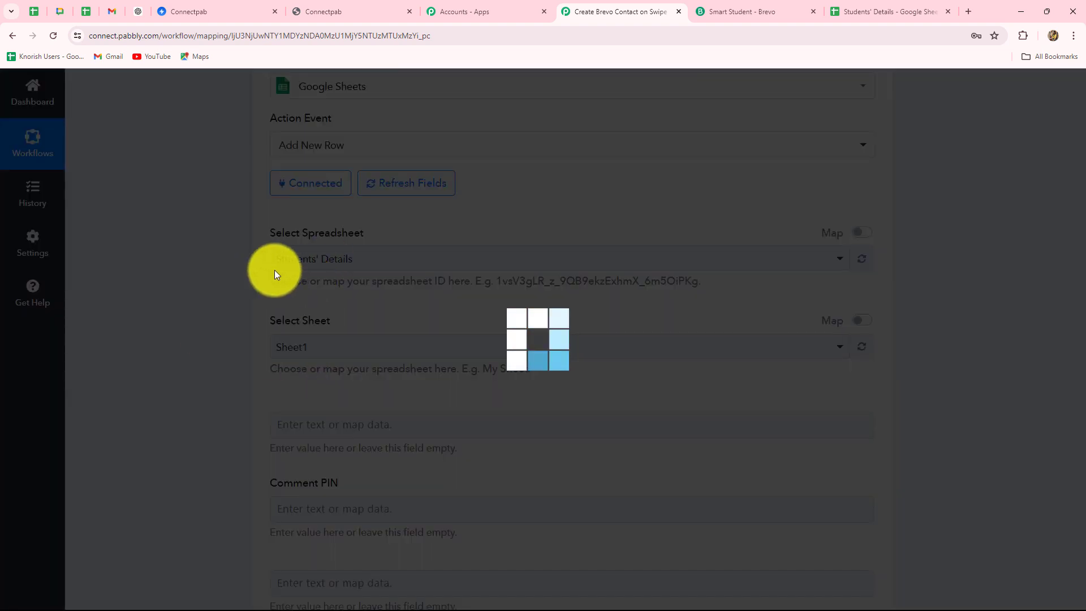
pyautogui.scroll(-5, 233, 321)
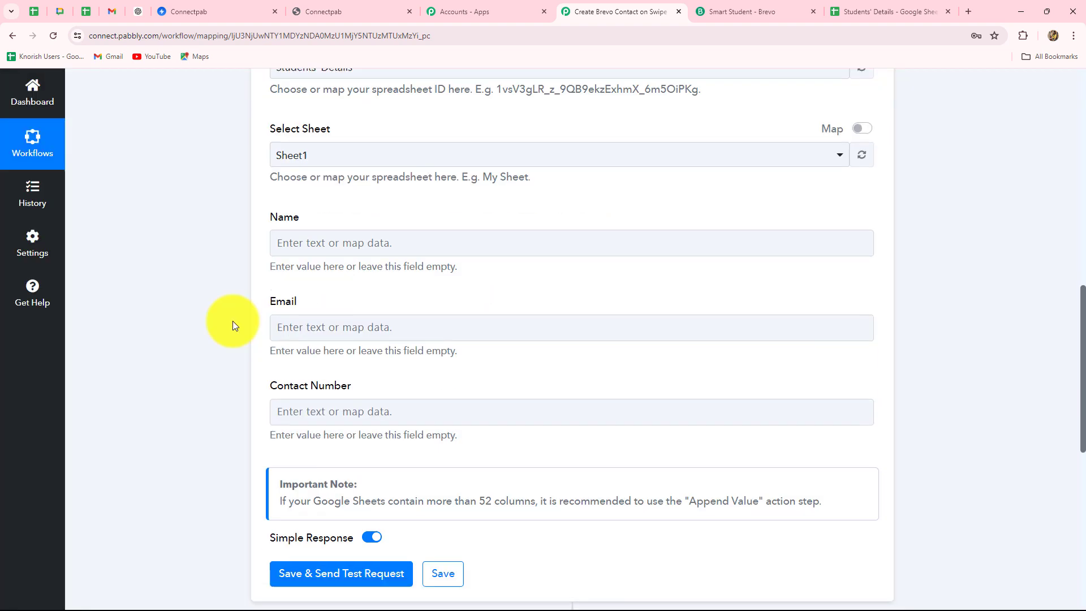
pyautogui.scroll(3, 232, 321)
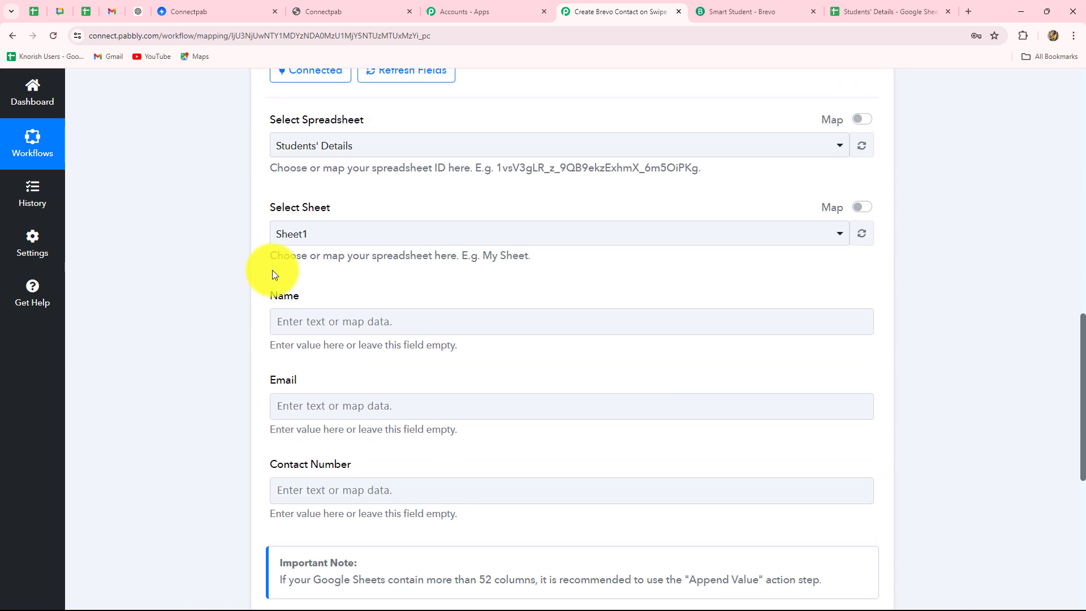
pyautogui.click(837, 11)
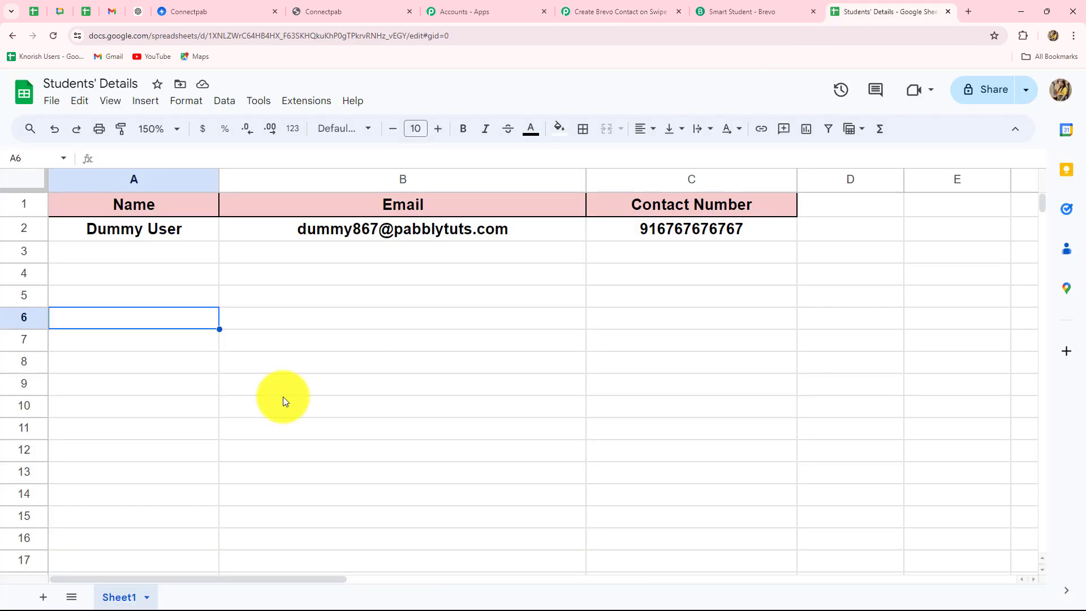
pyautogui.click(628, 14)
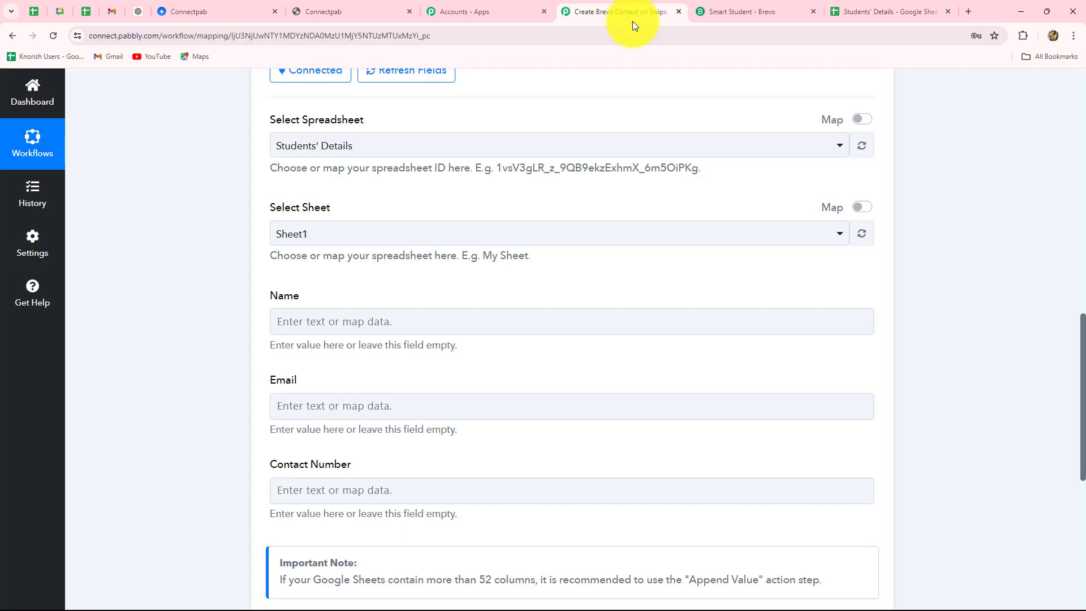
pyautogui.scroll(-2, 376, 345)
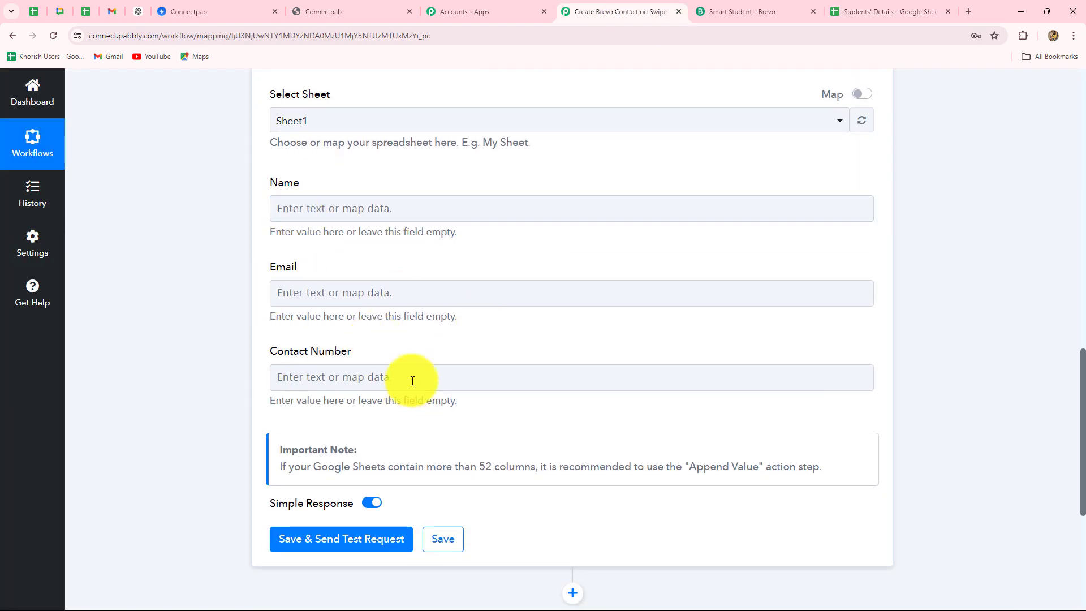
pyautogui.click(399, 215)
pyautogui.click(399, 219)
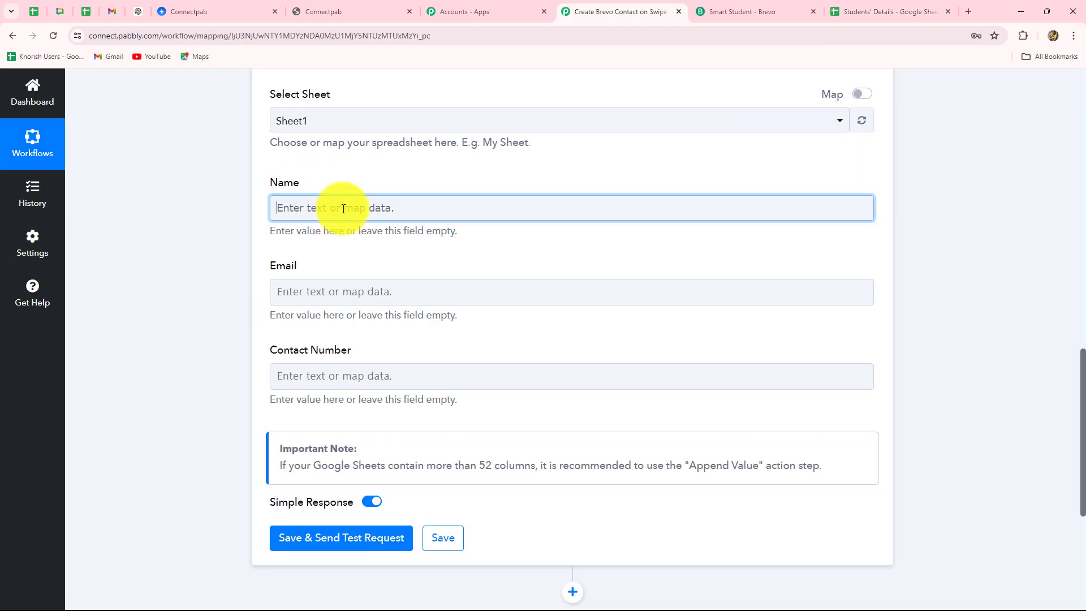
# Map the submission's Full Name into Name and Email into Email
pyautogui.click(347, 209)
pyautogui.click(356, 324)
pyautogui.click(408, 383)
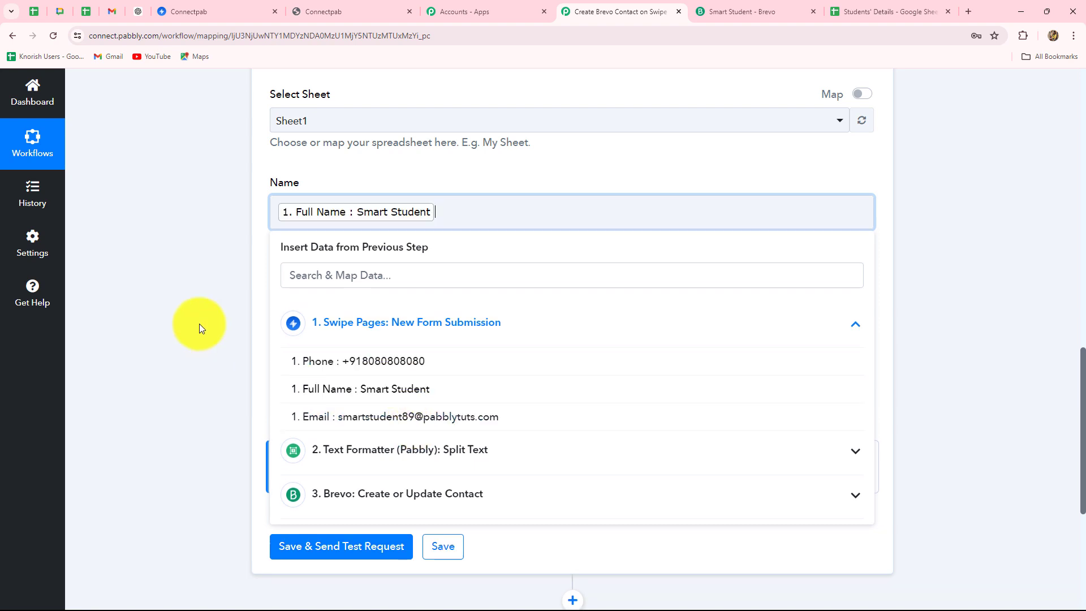
pyautogui.click(183, 318)
pyautogui.scroll(-2, 316, 306)
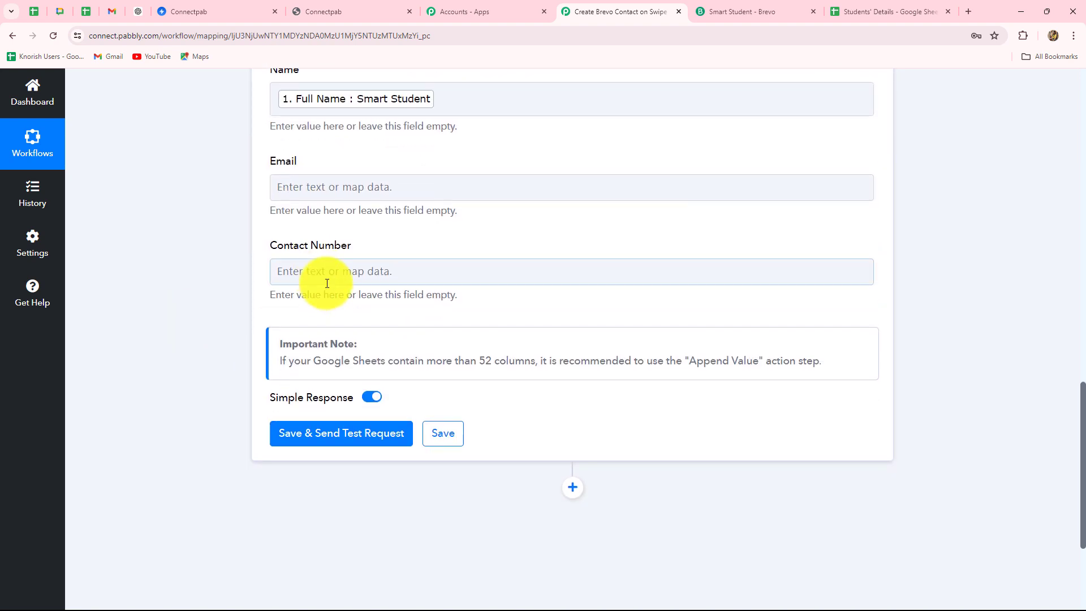
pyautogui.click(361, 198)
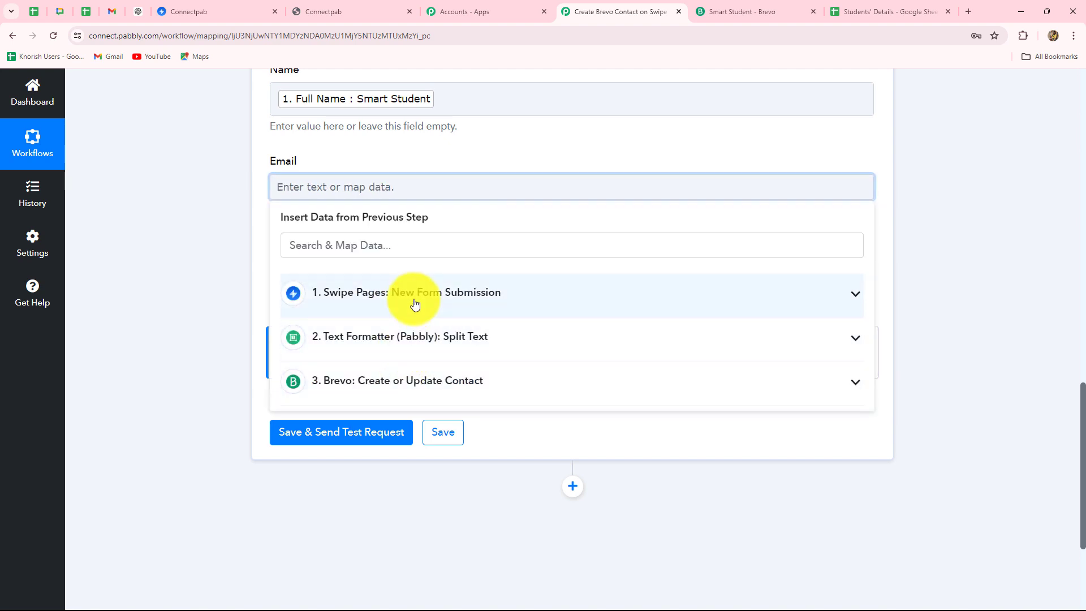
pyautogui.click(412, 303)
pyautogui.click(339, 392)
# Map the submission's Phone into Contact Number and send a test row
pyautogui.click(206, 332)
pyautogui.click(334, 281)
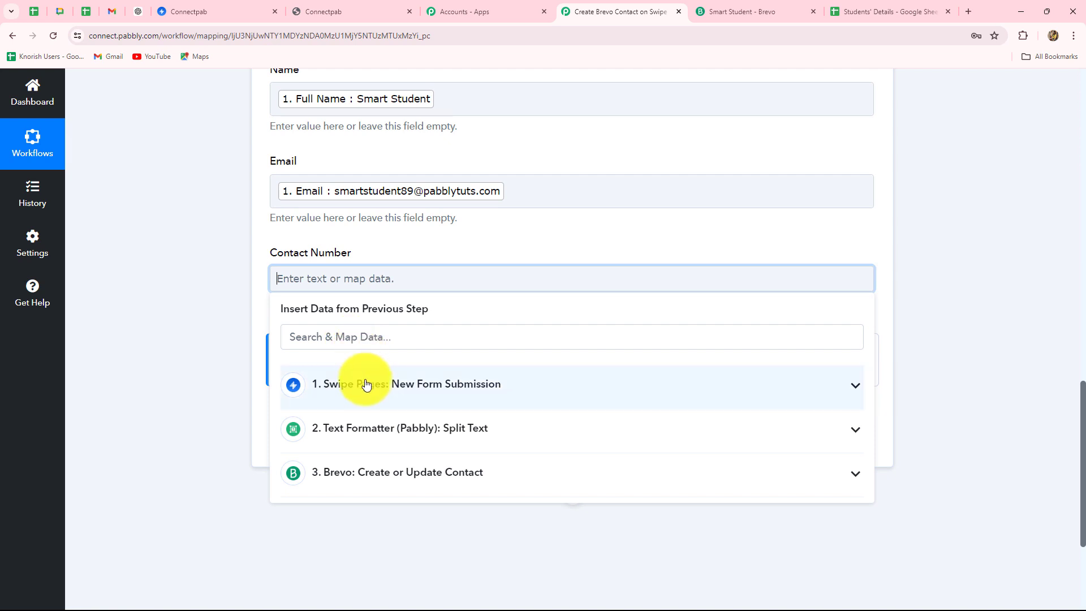
pyautogui.click(364, 383)
pyautogui.click(351, 405)
pyautogui.click(202, 409)
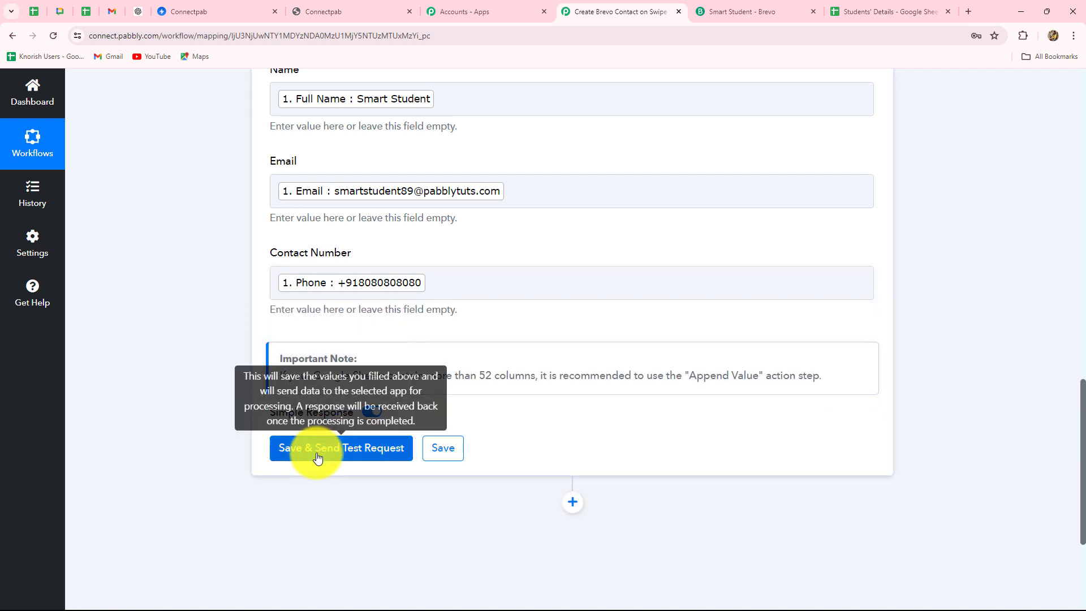
pyautogui.click(453, 447)
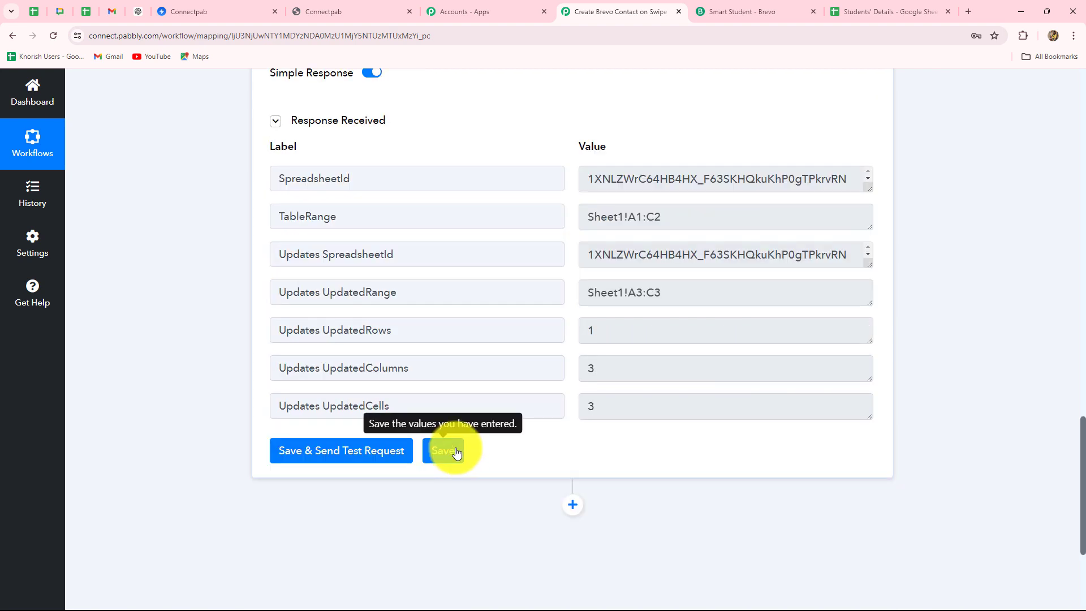
# Check that row 3 of the Students' Details sheet now holds the test contact's name, email and number
pyautogui.click(889, 11)
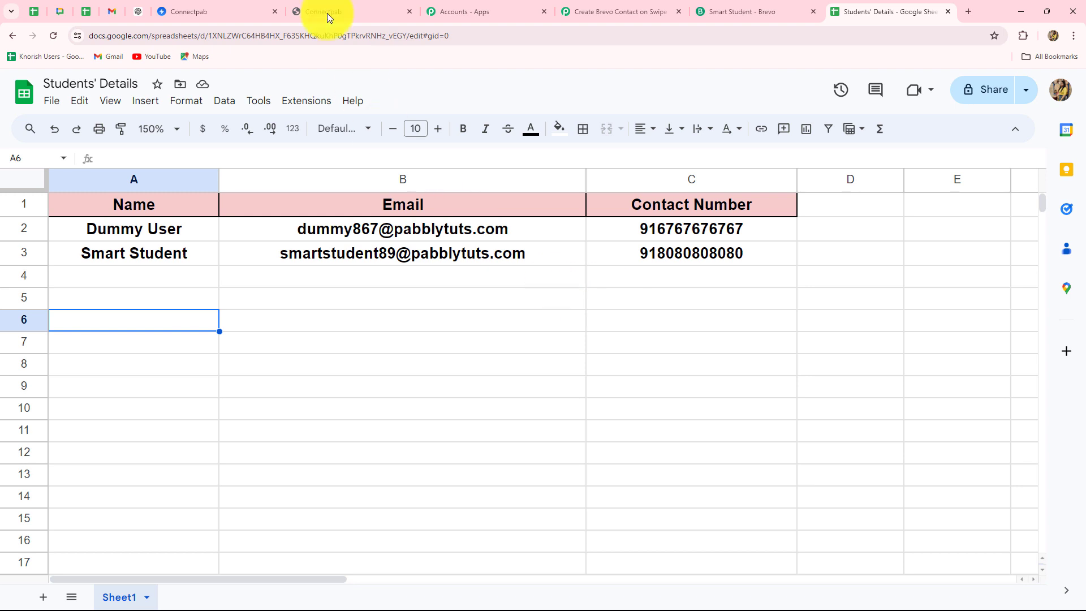
# Open the published Swipe Pages landing page and scroll down to its form
pyautogui.click(203, 13)
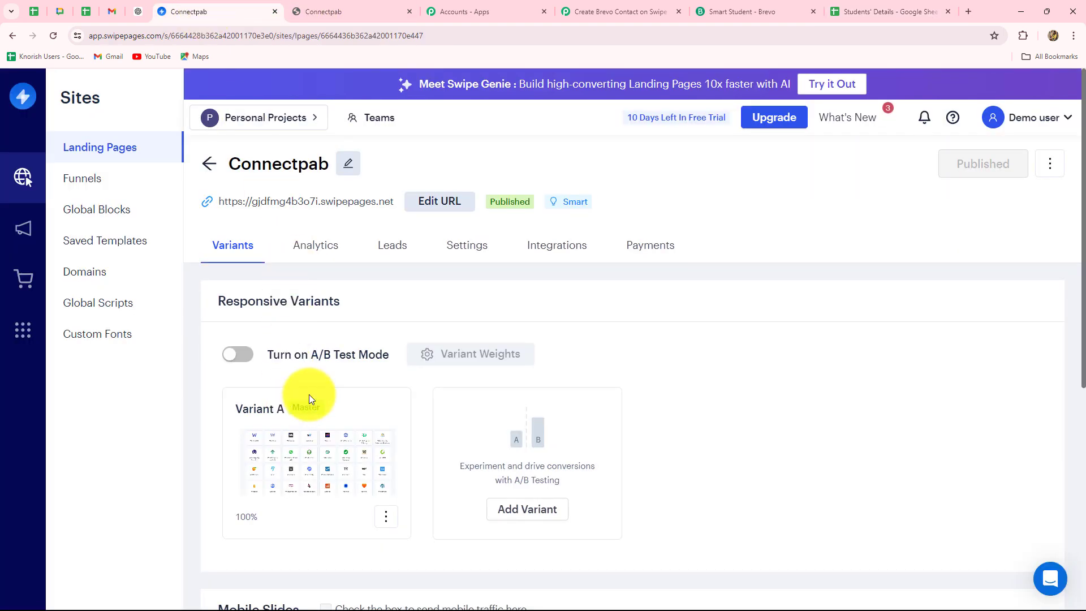
pyautogui.click(359, 207)
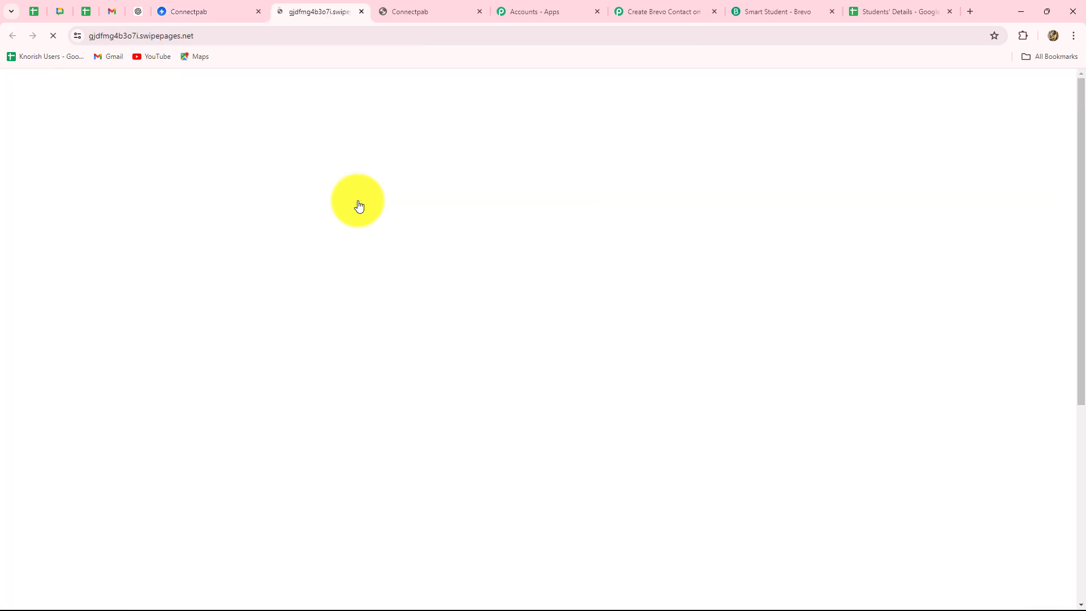
pyautogui.scroll(-5, 313, 300)
pyautogui.scroll(-1, 310, 310)
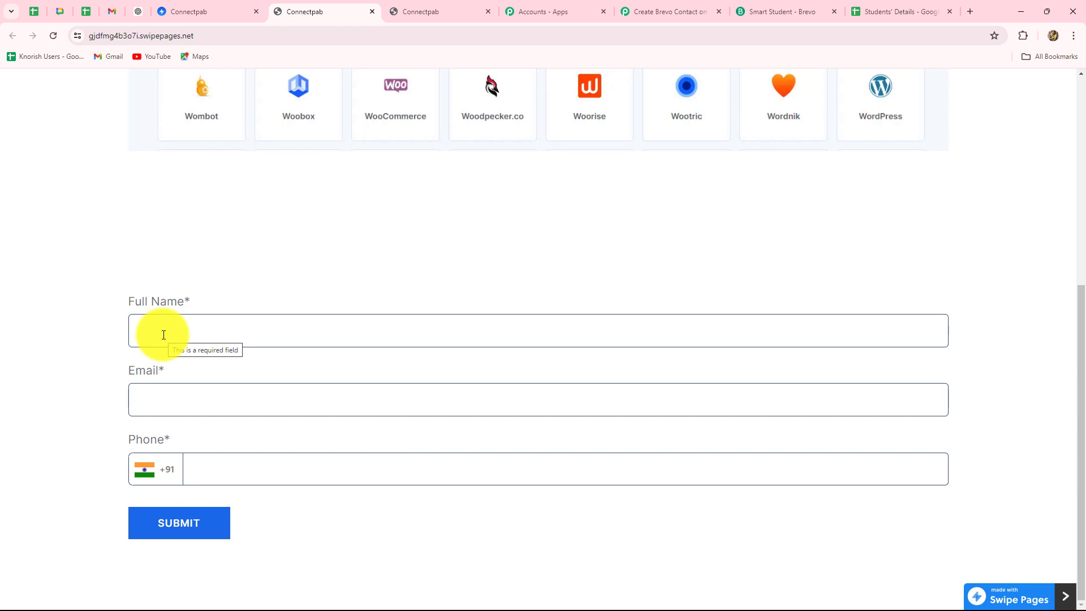
# Fill in a test student's full name, email and saved phone number, then submit the form
pyautogui.click(163, 335)
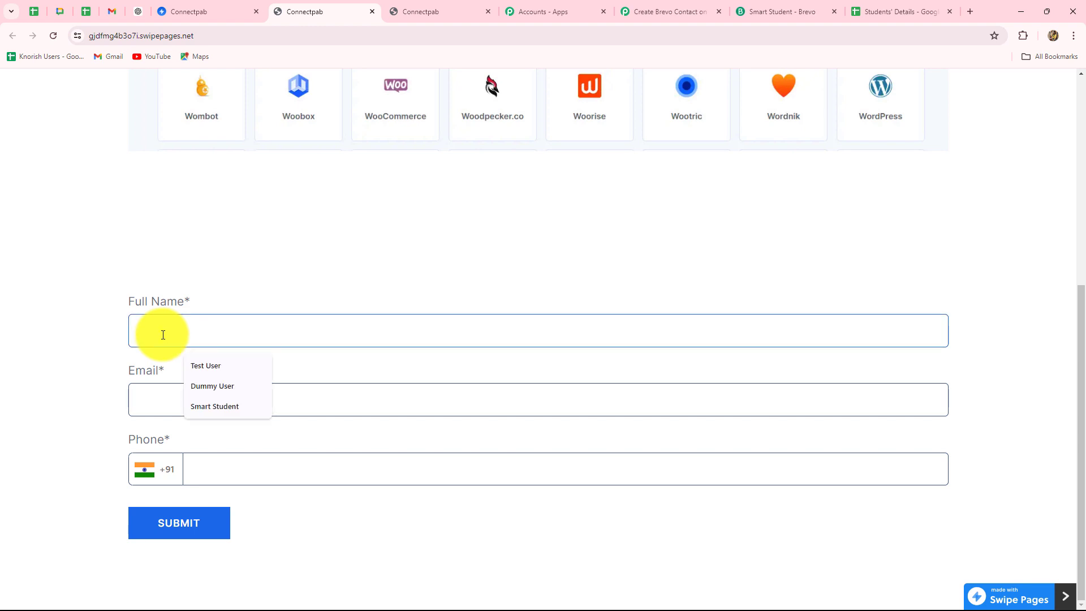
pyautogui.write('Dummy Student')
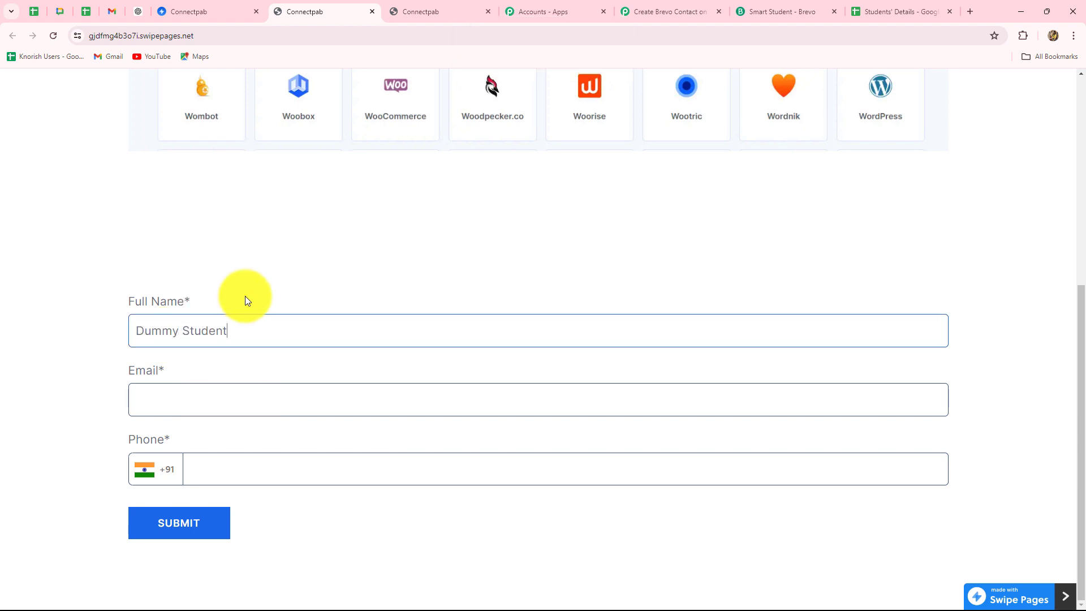
pyautogui.click(174, 404)
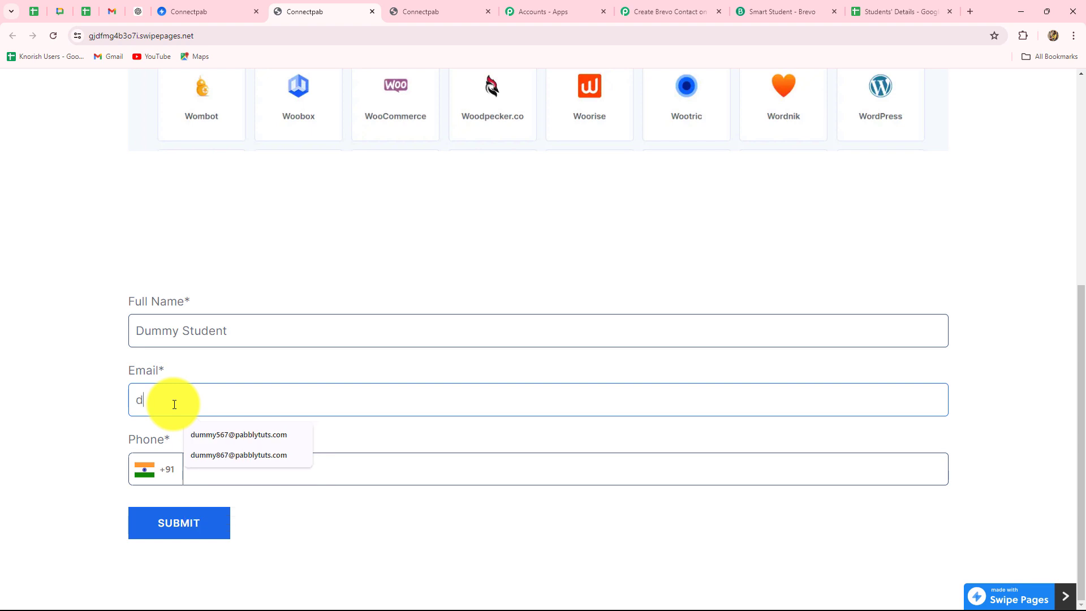
pyautogui.click(224, 472)
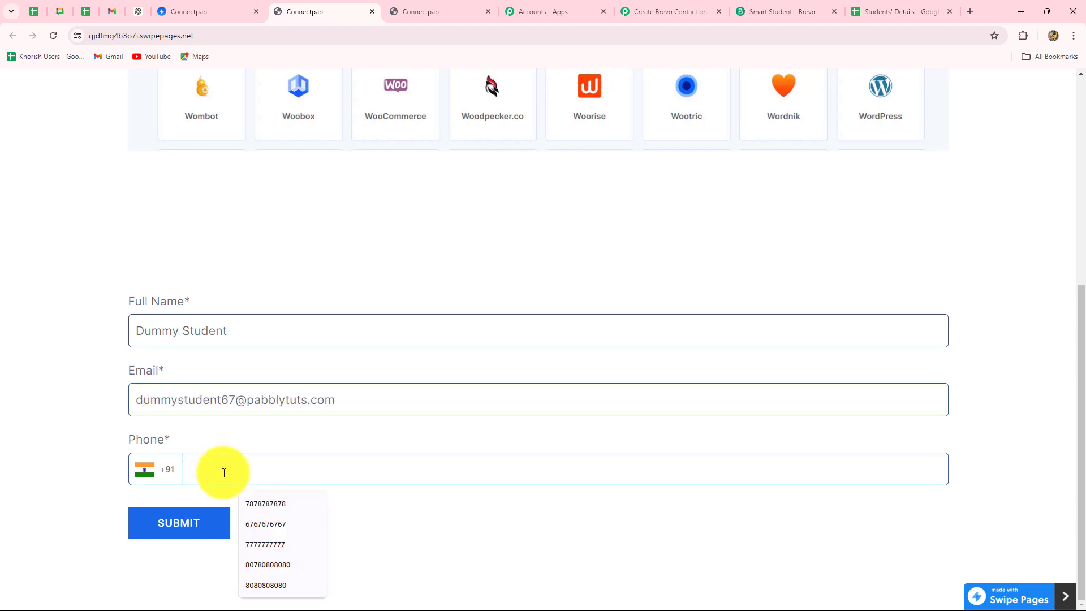
pyautogui.press('Down')
pyautogui.press('Down')
pyautogui.press('Return')
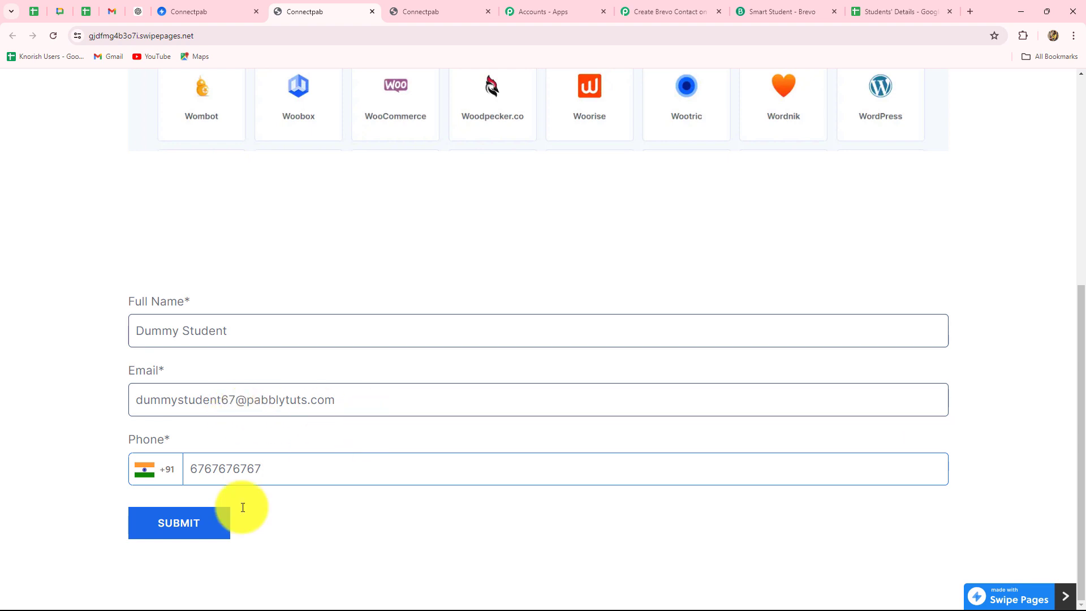
pyautogui.click(180, 526)
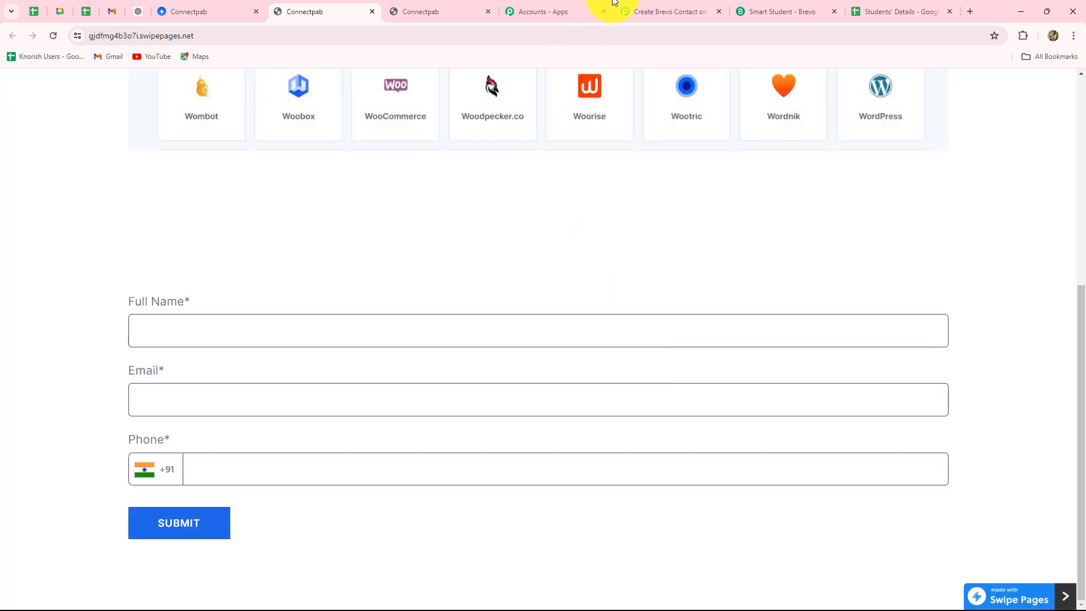
# Confirm the new contact appears in Brevo's New Enquiries list and as row 4 in Students' Details
pyautogui.click(779, 6)
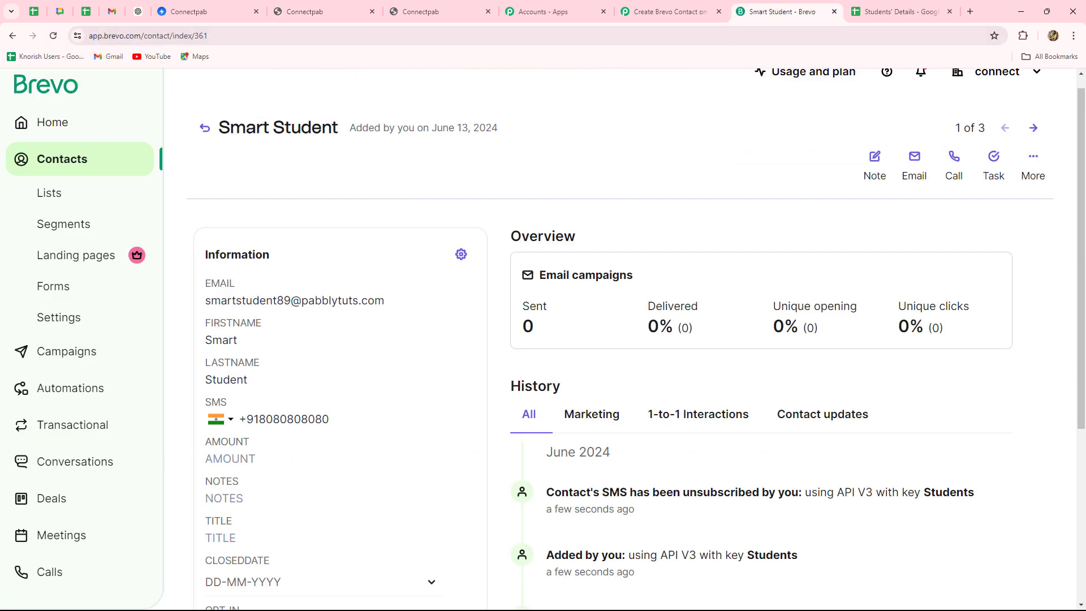
pyautogui.click(13, 36)
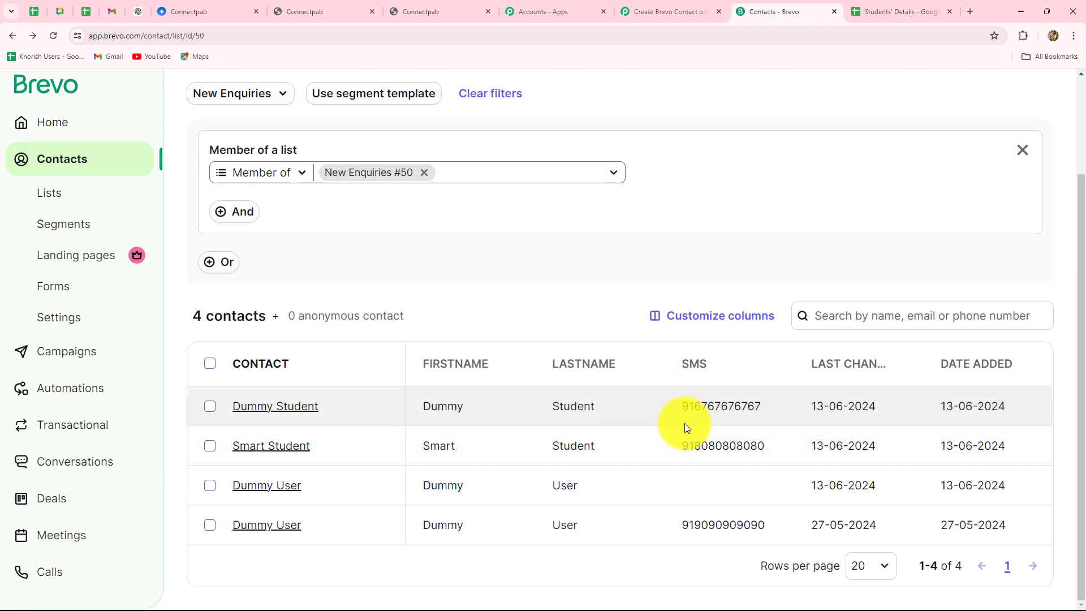
pyautogui.click(905, 12)
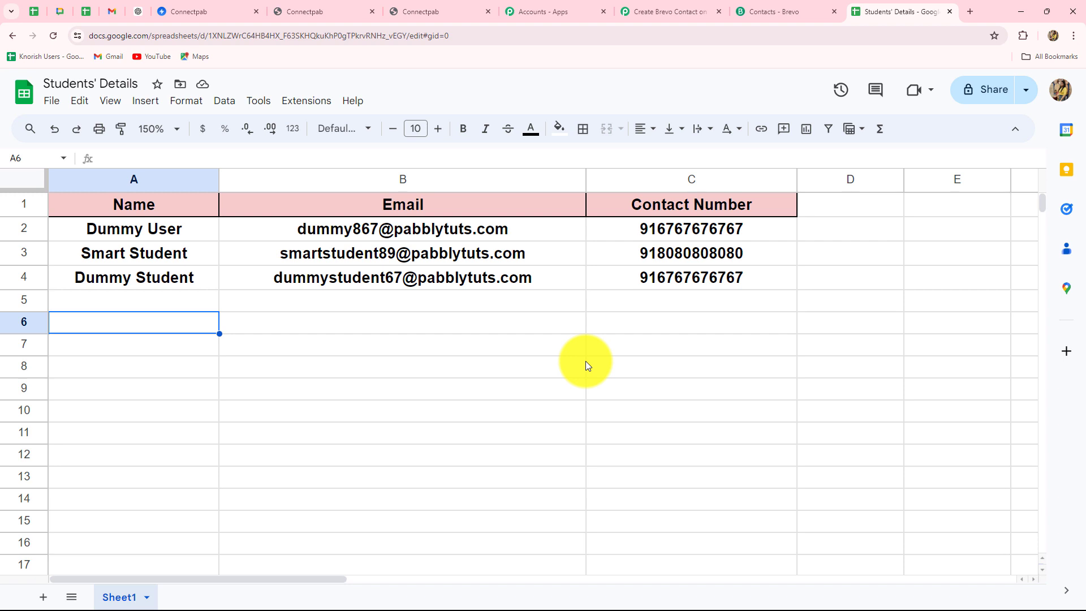
# Return to the Pabbly workflow and review its steps overview
pyautogui.click(650, 12)
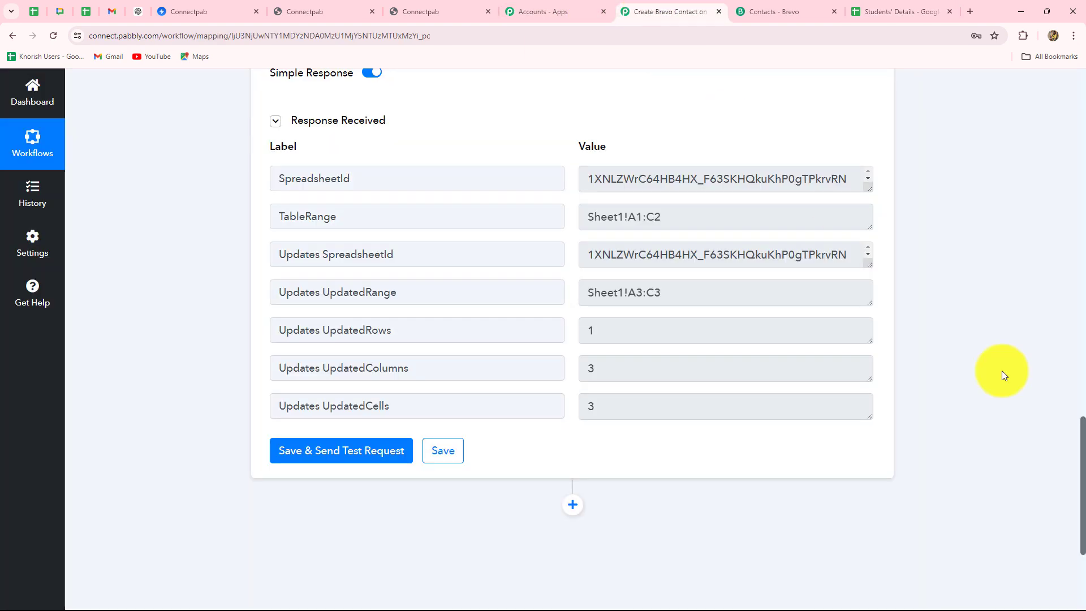
pyautogui.scroll(10, 1026, 443)
pyautogui.scroll(10, 1022, 429)
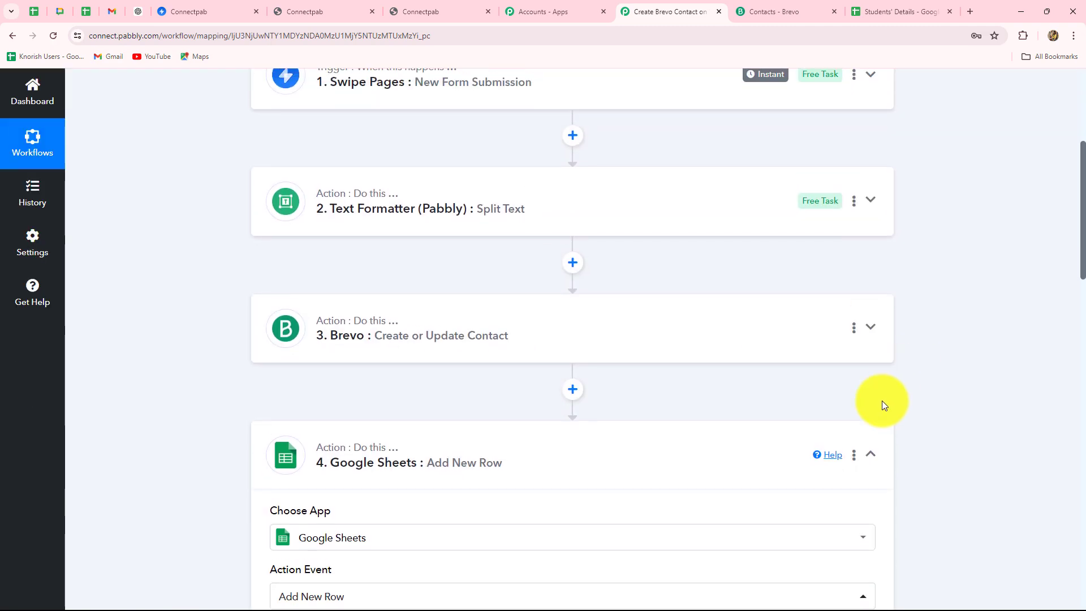
pyautogui.scroll(4, 905, 430)
pyautogui.scroll(-4, 904, 430)
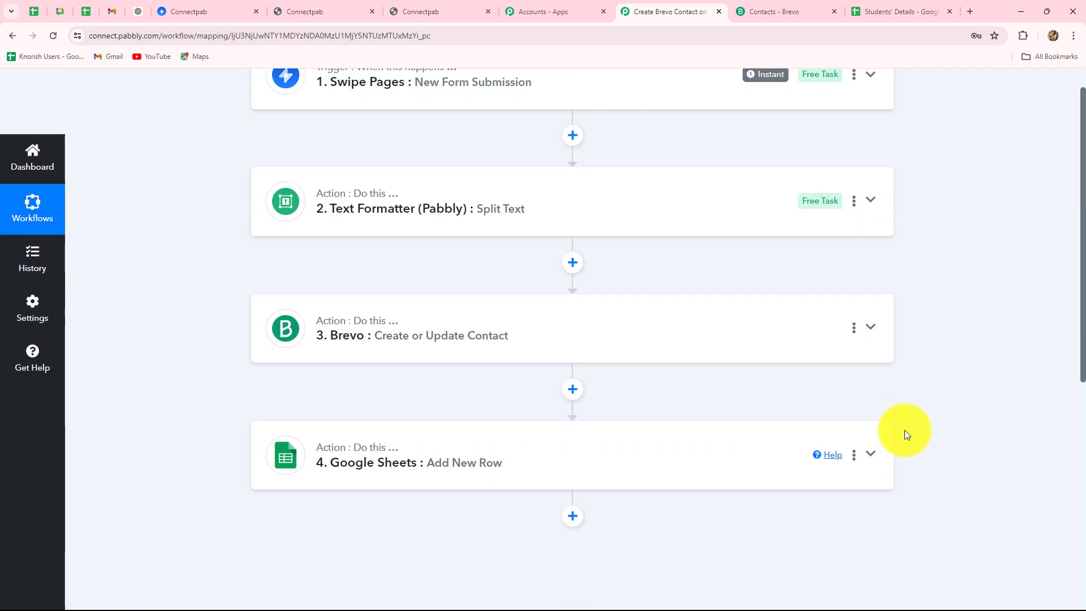